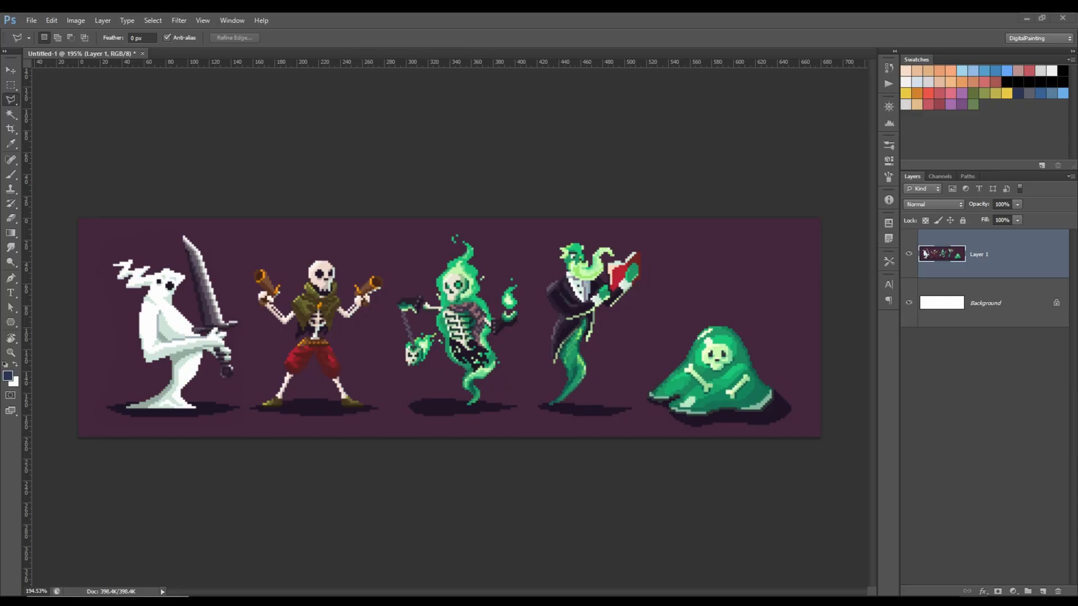
# Step: Examine the pixel block size at the edge of the gun-wielding skeleton's skull with a small marquee selection
pyautogui.press('b')
pyautogui.press('v')
pyautogui.moveTo(324, 257); pyautogui.dragTo(431, 270)
pyautogui.press('m')
pyautogui.moveTo(348, 312); pyautogui.dragTo(374, 337)
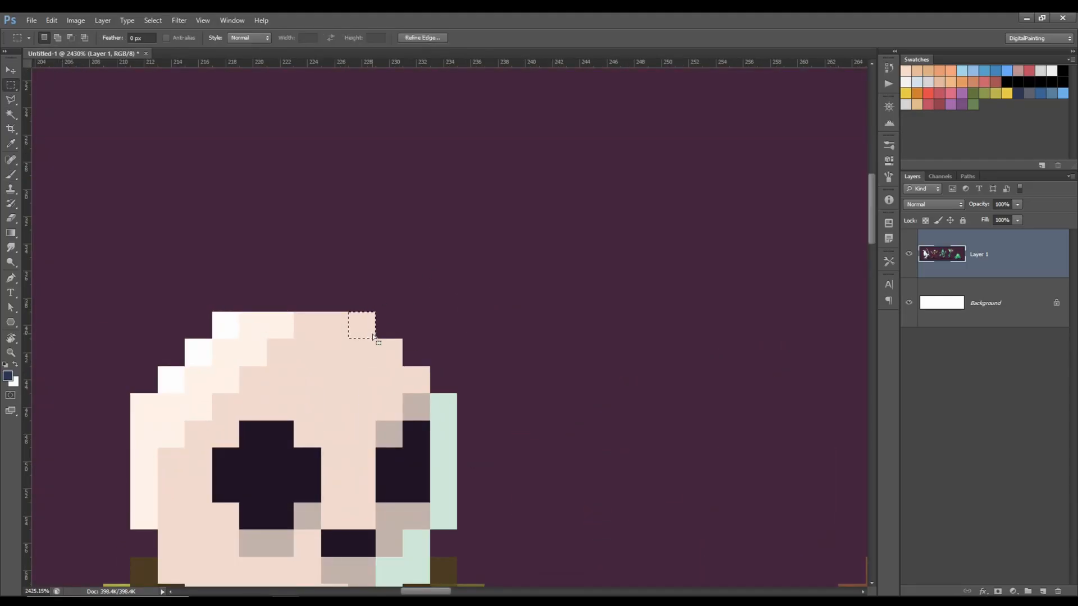
pyautogui.hotkey('ctrl', 'd')
# Step: Scale the whole image down to 50 percent
pyautogui.hotkey('ctrl', '0')
pyautogui.hotkey('ctrl', 'alt', 'i')
pyautogui.moveTo(537, 215); pyautogui.dragTo(489, 229)
pyautogui.write('50')
pyautogui.click(642, 360)
pyautogui.click(583, 372)
pyautogui.click(682, 204)
pyautogui.moveTo(373, 297); pyautogui.dragTo(527, 428)
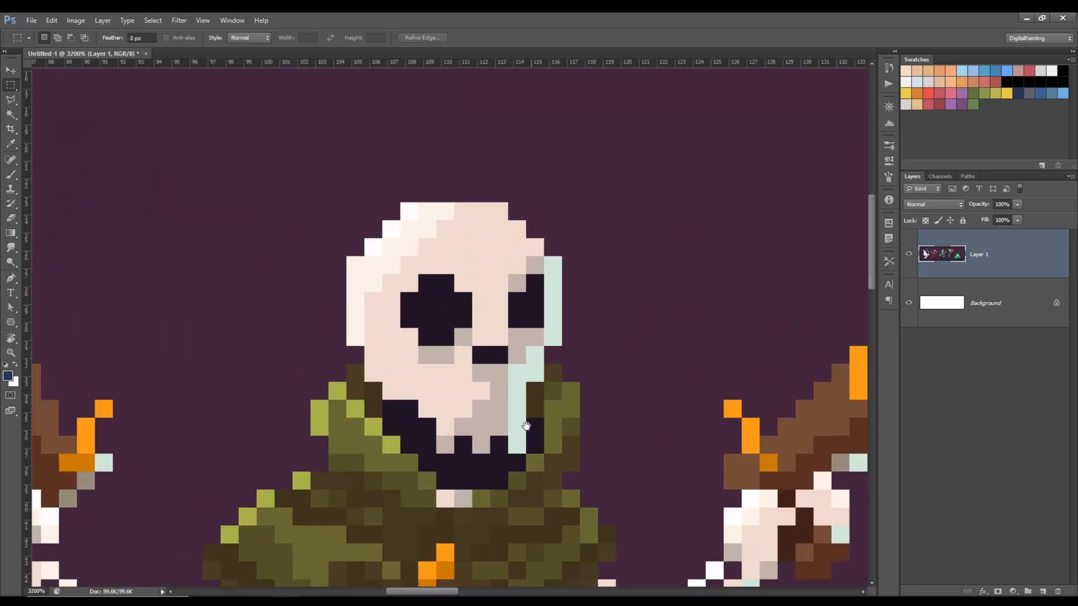
pyautogui.moveTo(650, 349); pyautogui.dragTo(581, 389)
# Step: Crop the canvas around the skeleton with two guns and paint out the neighbouring figures' remains in the sampled background purple
pyautogui.moveTo(234, 229); pyautogui.dragTo(386, 435)
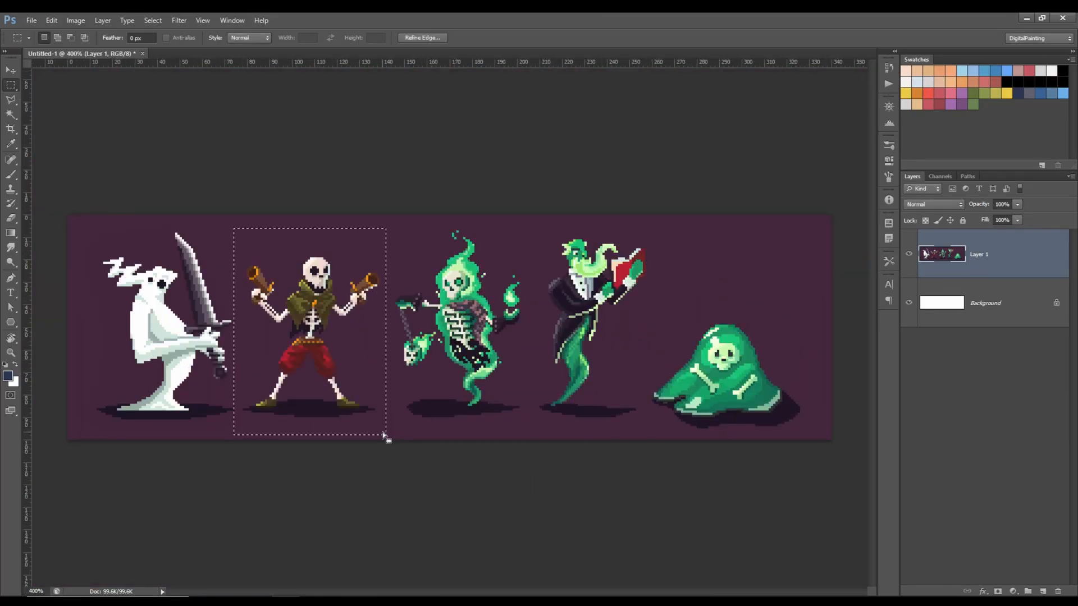
pyautogui.moveTo(236, 215); pyautogui.dragTo(387, 434)
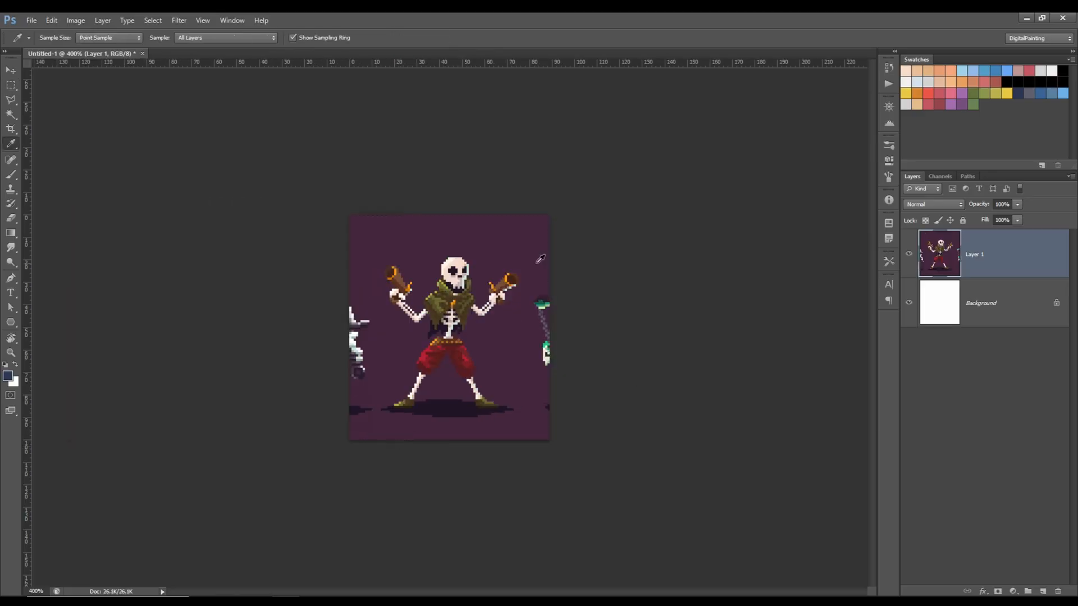
pyautogui.press('b')
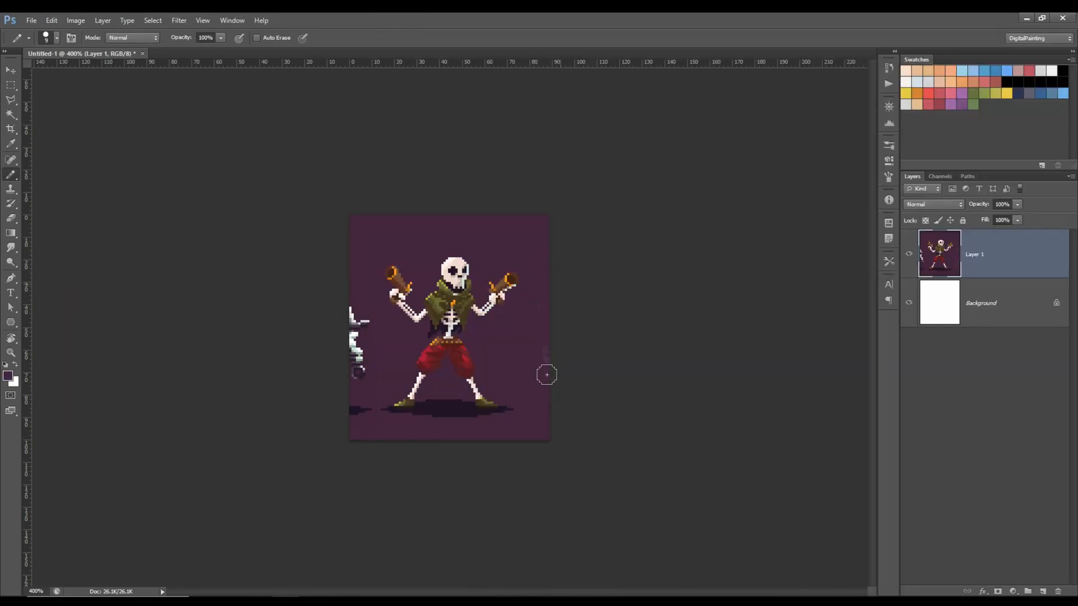
# Step: Turn off the Transfer brush option and switch the Pencil to the 1 px tip
pyautogui.click(888, 177)
pyautogui.click(682, 235)
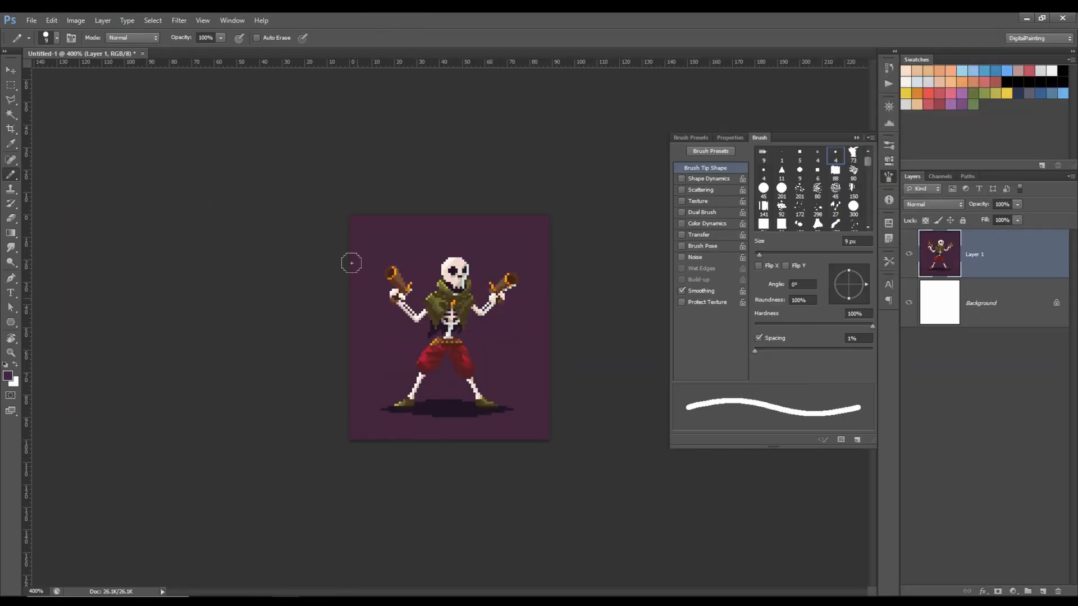
pyautogui.click(781, 155)
pyautogui.keyDown('alt'); pyautogui.click(454, 265); pyautogui.keyUp('alt')
pyautogui.scroll(6, 512, 329)
pyautogui.click(889, 180)
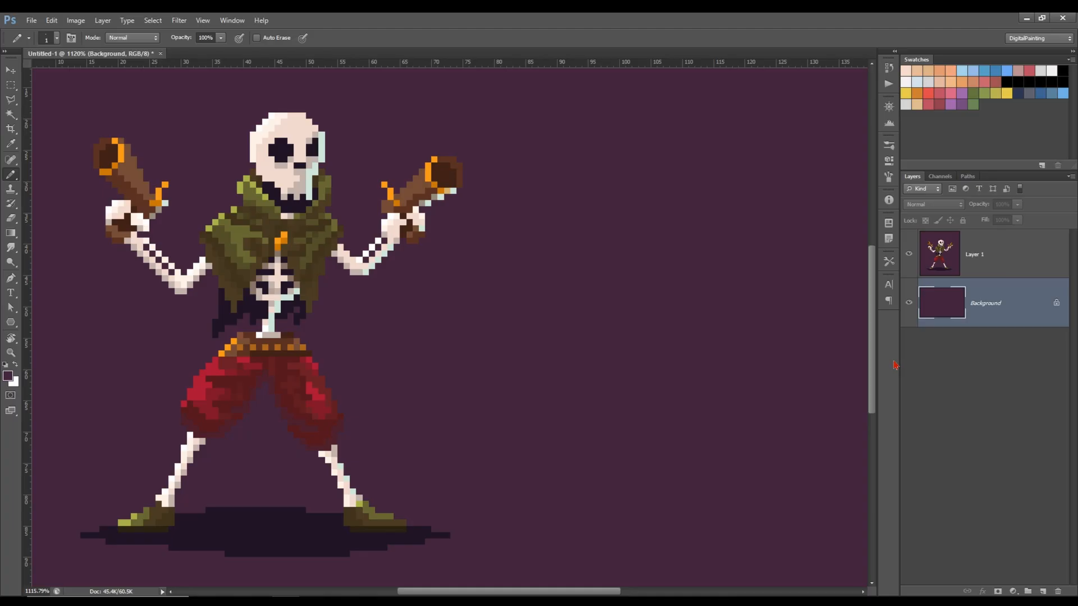
# Step: Try a free transform on the skeleton's legs and ground shadow on Layer 1
pyautogui.press('m')
pyautogui.moveTo(67, 326); pyautogui.dragTo(482, 568)
pyautogui.click(974, 254)
pyautogui.hotkey('ctrl', 't')
pyautogui.rightClick(338, 471)
pyautogui.click(365, 328)
pyautogui.moveTo(275, 569); pyautogui.dragTo(318, 573)
pyautogui.press('Escape')
pyautogui.hotkey('ctrl', 'd')
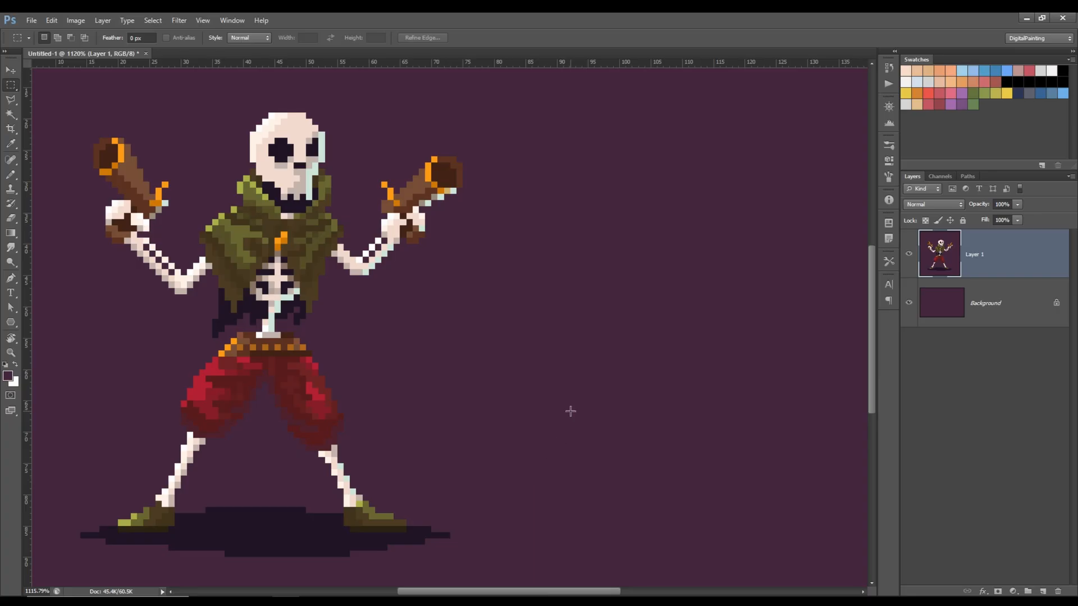
# Step: Try freehand pencil strokes across the skeleton and the empty background on Layer 1
pyautogui.press('b')
pyautogui.click(995, 71)
pyautogui.moveTo(277, 258); pyautogui.dragTo(278, 507)
pyautogui.moveTo(528, 211)
pyautogui.mouseDown()
pyautogui.moveTo(553, 220)
pyautogui.moveTo(535, 543)
pyautogui.mouseUp()
pyautogui.moveTo(440, 274)
pyautogui.mouseDown()
pyautogui.moveTo(690, 331)
pyautogui.moveTo(746, 315)
pyautogui.mouseUp()
pyautogui.hotkey('ctrl', 'alt', 'z')
pyautogui.hotkey('ctrl', 'alt', 'z')
pyautogui.hotkey('ctrl', 'alt', 'z')
pyautogui.hotkey('ctrl', 'alt', 'z')
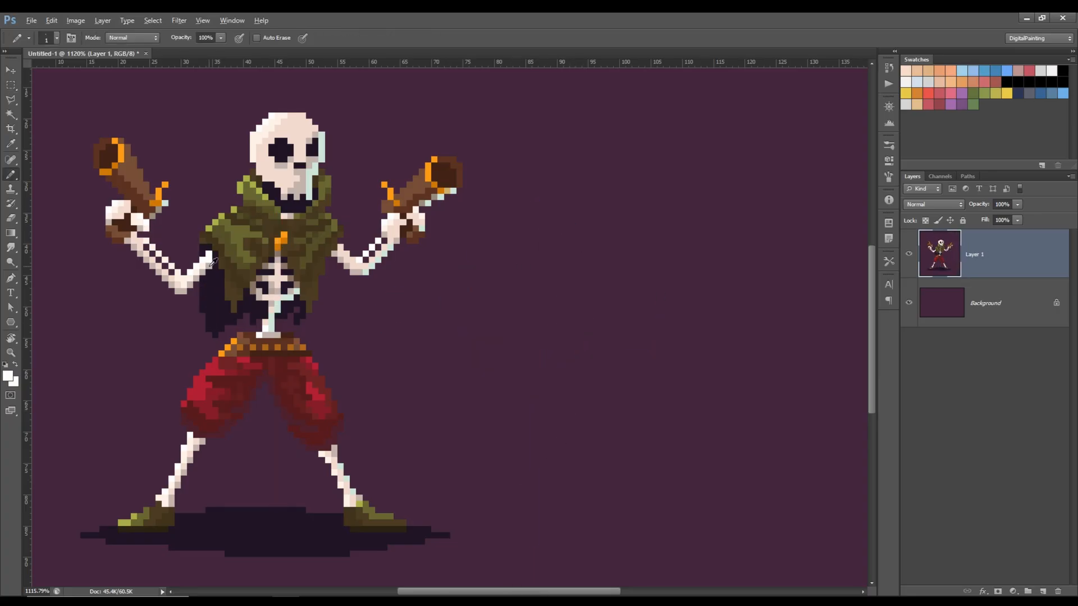
# Step: Try extending the skeleton's tattered cloak with colours sampled from its edges
pyautogui.keyDown('alt'); pyautogui.click(316, 289); pyautogui.keyUp('alt')
pyautogui.moveTo(335, 241); pyautogui.dragTo(335, 328)
pyautogui.keyDown('alt'); pyautogui.click(321, 329); pyautogui.keyUp('alt')
pyautogui.click(328, 303)
pyautogui.hotkey('ctrl', 'alt', 'z')
pyautogui.hotkey('ctrl', 'alt', 'z')
pyautogui.hotkey('ctrl', 'alt', 'z')
pyautogui.hotkey('ctrl', 'alt', 'z')
pyautogui.hotkey('ctrl', 'alt', 'z')
pyautogui.hotkey('ctrl', 'alt', 'z')
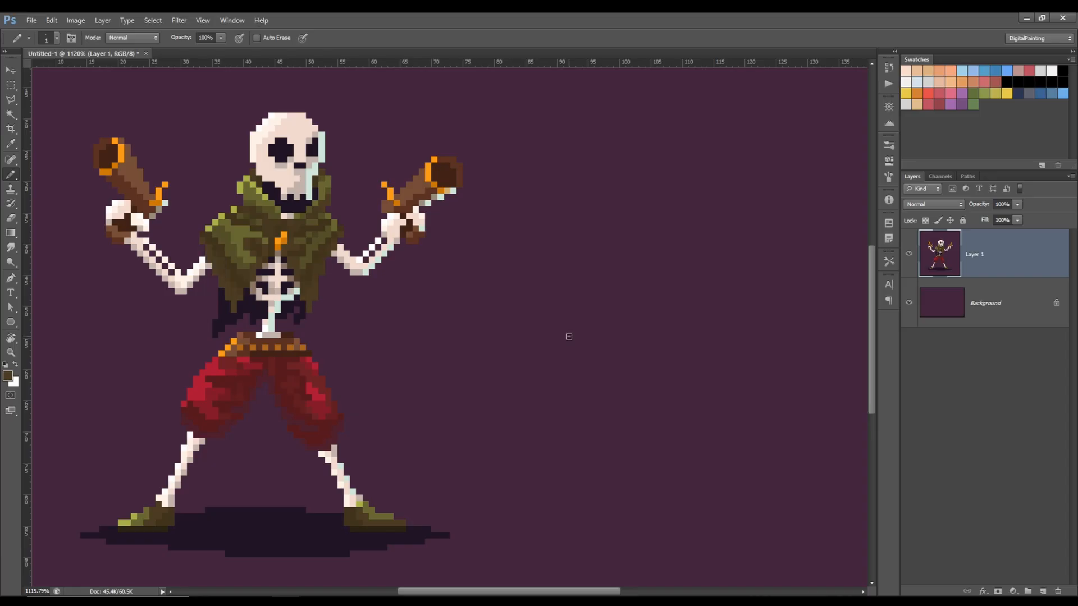
pyautogui.moveTo(378, 227); pyautogui.dragTo(585, 259)
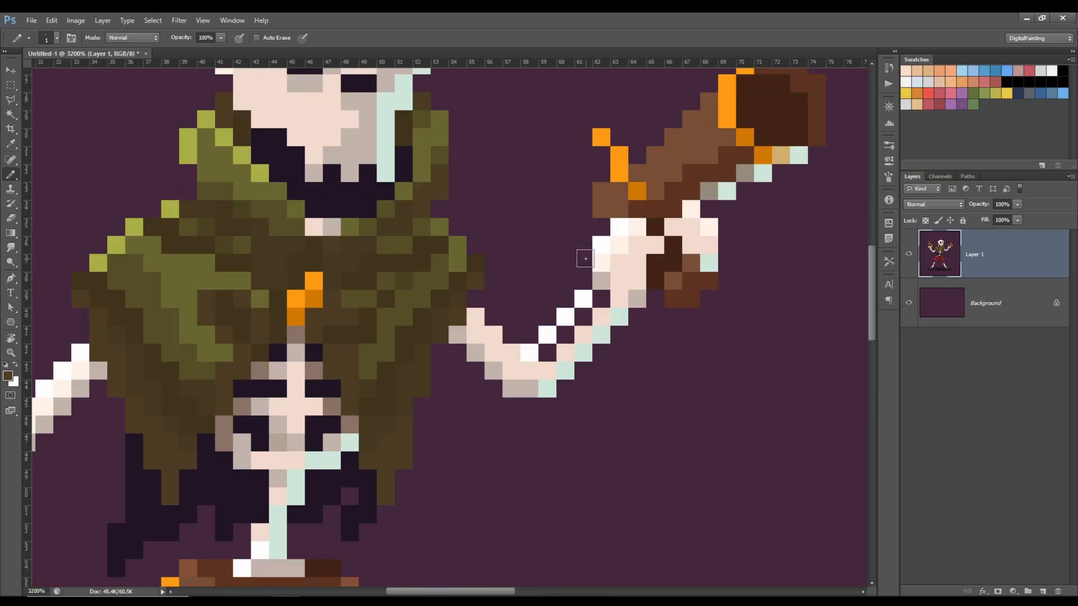
pyautogui.moveTo(677, 370); pyautogui.dragTo(637, 395)
pyautogui.scroll(-2, 600, 409)
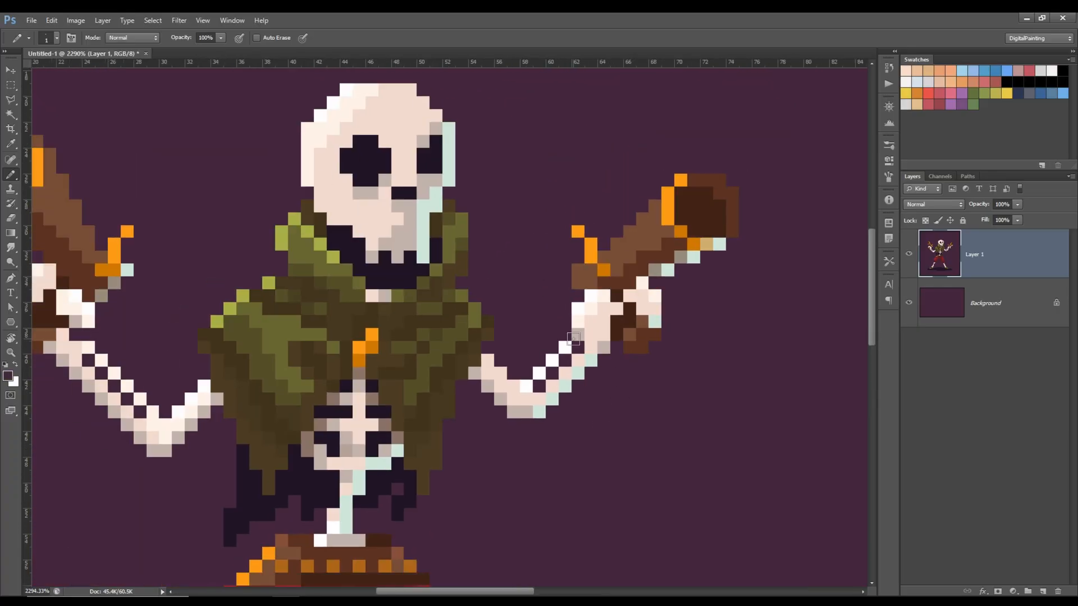
pyautogui.scroll(-3, 661, 366)
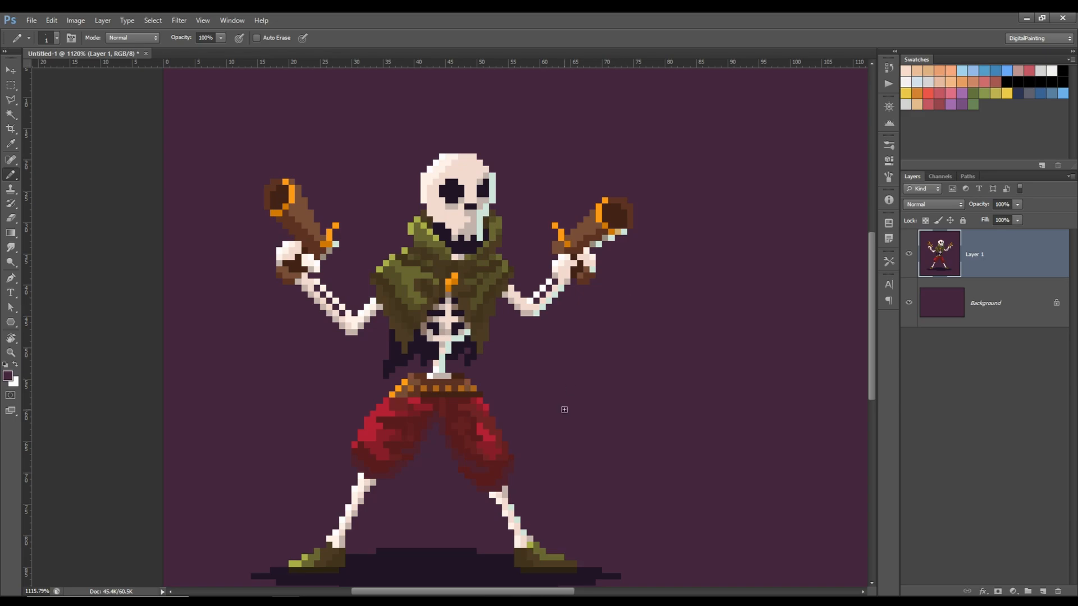
# Step: Select the purple background on Layer 1 with the Magic Wand, delete it and deselect
pyautogui.press('w')
pyautogui.click(682, 389)
pyautogui.press('Delete')
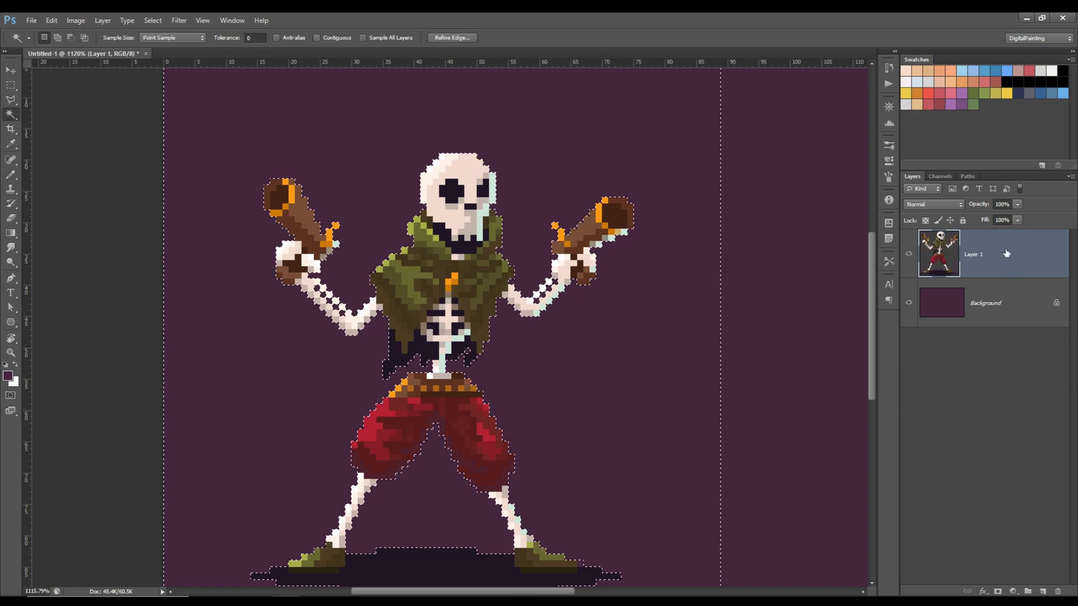
pyautogui.hotkey('ctrl', 'd')
# Step: Duplicate Layer 1 beneath the original and darken the copy to solid black with Hue/Saturation
pyautogui.moveTo(1005, 253); pyautogui.dragTo(1013, 279)
pyautogui.hotkey('ctrl', 'u')
pyautogui.moveTo(812, 233); pyautogui.dragTo(710, 211)
pyautogui.click(941, 123)
# Step: Build a black outline around the skeleton by nudging duplicates of the black silhouette one pixel in all four directions
pyautogui.press('v')
pyautogui.hotkey('alt', 'Up')
pyautogui.hotkey('alt', 'Down')
pyautogui.hotkey('alt', 'Left')
pyautogui.hotkey('alt', 'Right')
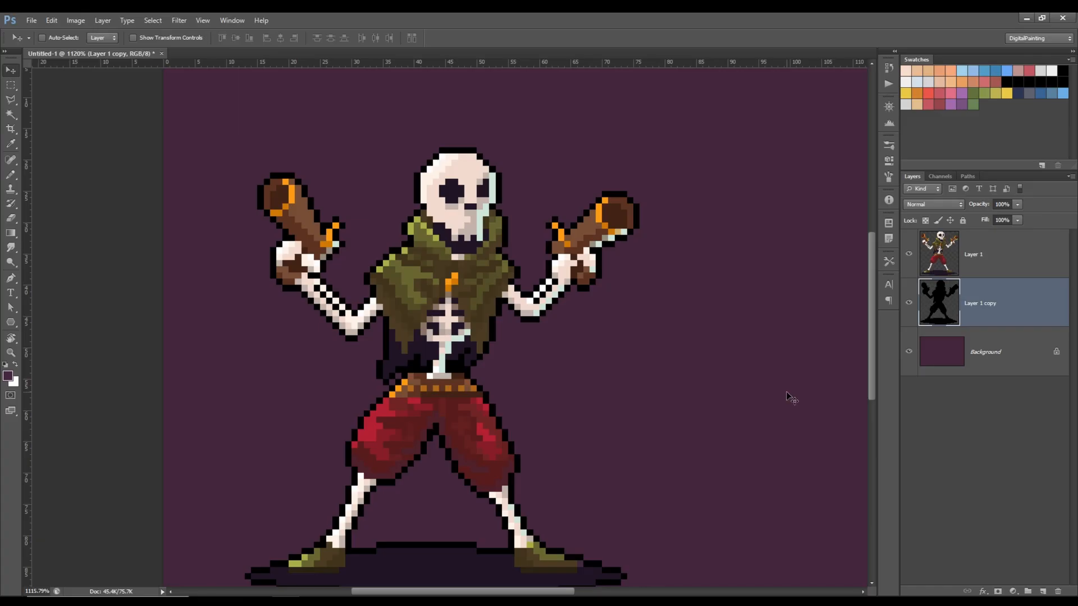
# Step: Clear the contents of Layer 1 copy and fill it with a black silhouette matching Layer 1's shape
pyautogui.scroll(-1, 775, 410)
pyautogui.hotkey('ctrl', 'i')
pyautogui.hotkey('ctrl', 'a')
pyautogui.press('Delete')
pyautogui.keyDown('ctrl'); pyautogui.click(940, 261); pyautogui.keyUp('ctrl')
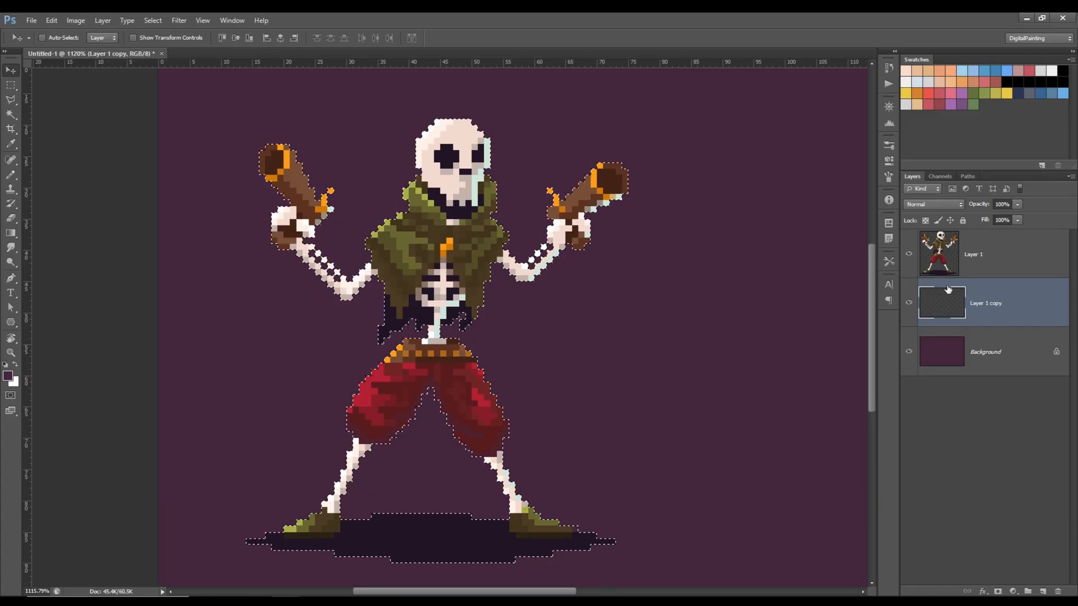
pyautogui.hotkey('alt', 'BackSpace')
# Step: Contract the silhouette's selection and delete its interior, leaving a thin black outline on Layer 1 copy
pyautogui.click(908, 254)
pyautogui.keyDown('ctrl'); pyautogui.click(934, 299); pyautogui.keyUp('ctrl')
pyautogui.click(153, 21)
pyautogui.click(284, 166)
pyautogui.press('Return')
pyautogui.press('Delete')
pyautogui.hotkey('ctrl', 'd')
# Step: Show Layer 1 again, place the outline layer above it and set the outline's opacity to 50%
pyautogui.click(909, 254)
pyautogui.moveTo(980, 303); pyautogui.dragTo(980, 242)
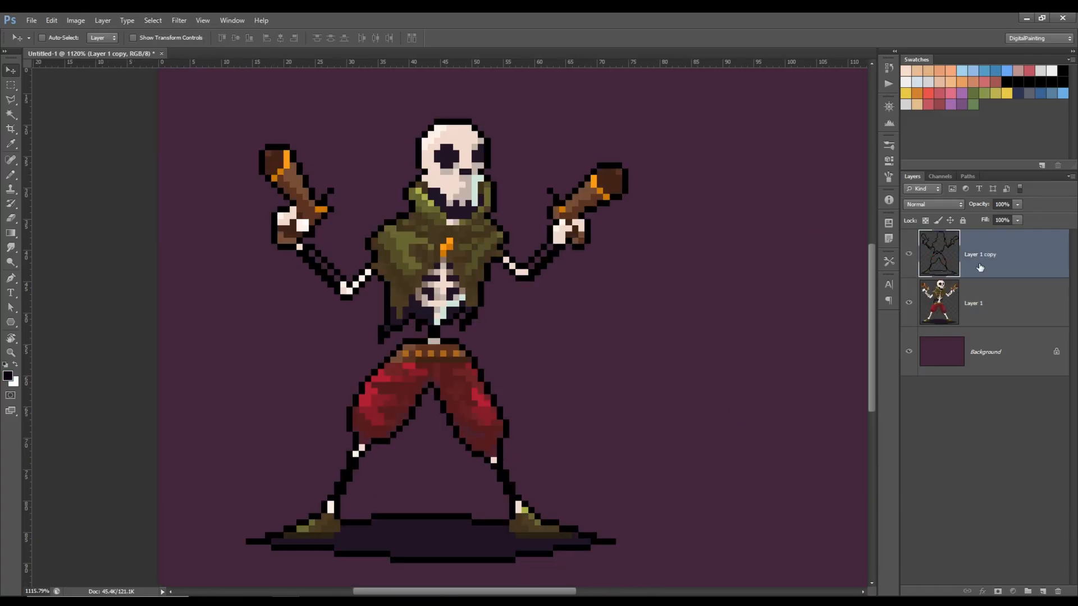
pyautogui.press('5')
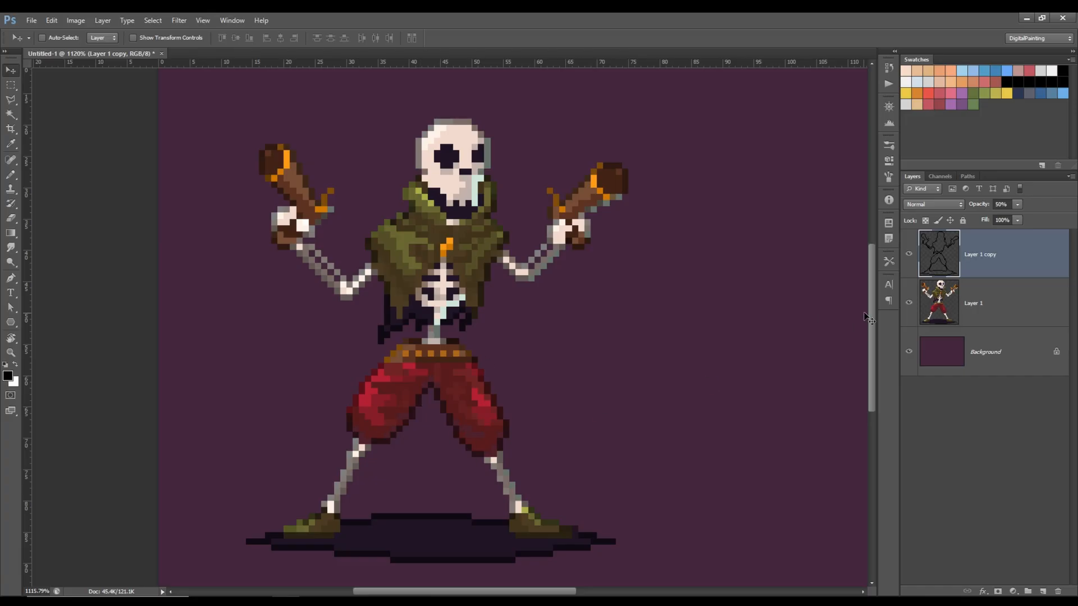
# Step: Compare the skeleton with and without the outline and the background
pyautogui.click(908, 254)
pyautogui.click(909, 351)
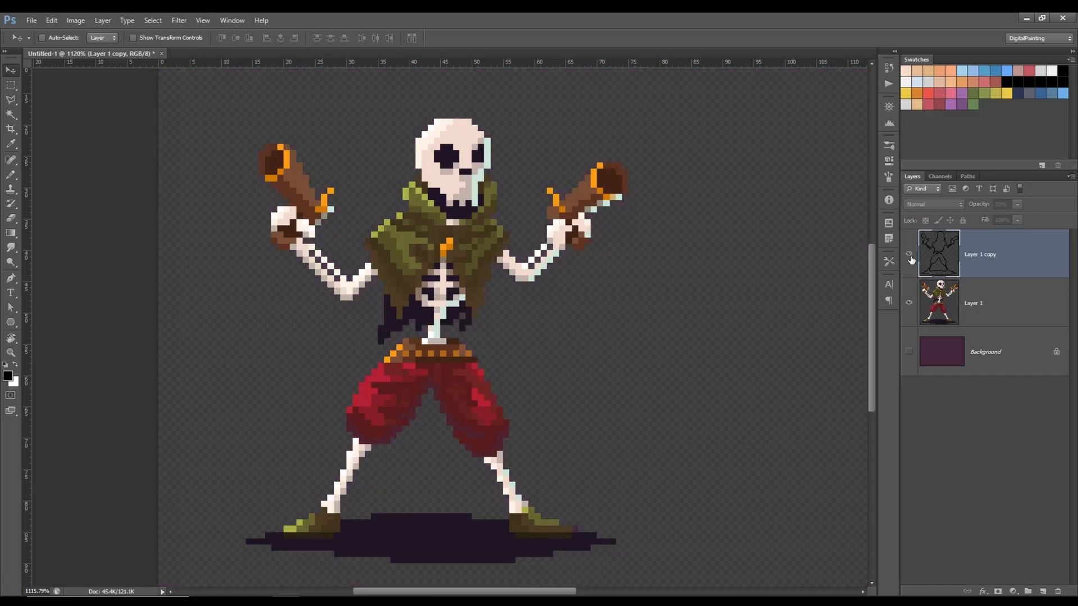
pyautogui.click(909, 254)
pyautogui.click(909, 352)
# Step: Desaturate and slightly darken the Background layer with Hue/Saturation and hide the outline layer
pyautogui.click(966, 366)
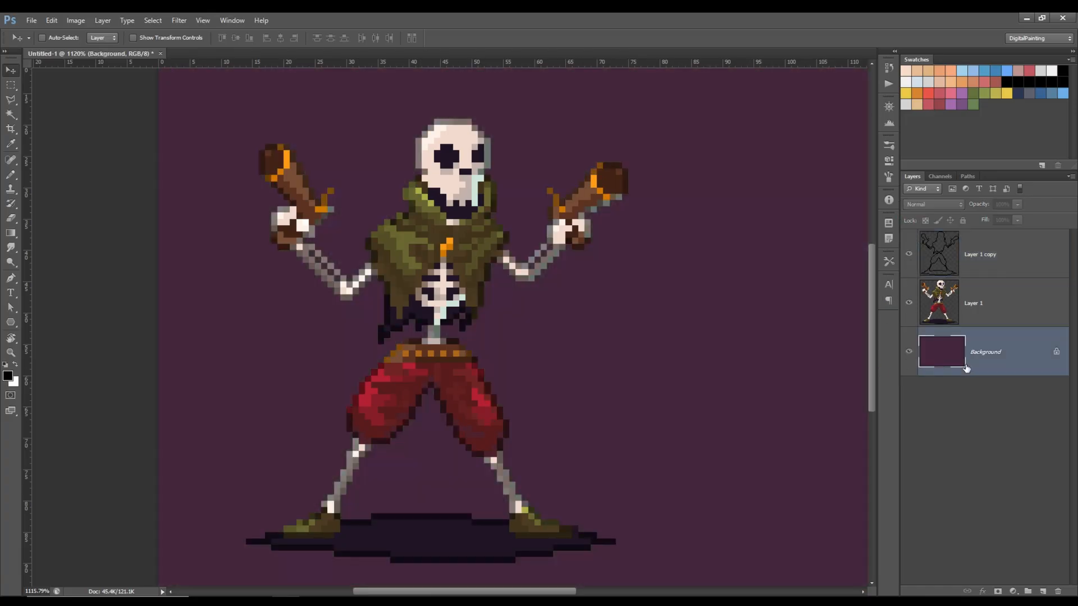
pyautogui.hotkey('ctrl', 'u')
pyautogui.moveTo(813, 207); pyautogui.dragTo(784, 206)
pyautogui.moveTo(813, 235); pyautogui.dragTo(806, 236)
pyautogui.click(947, 123)
pyautogui.click(909, 254)
# Step: On a new layer, paint a palette row of sampled skull colours from white, cream, pink and grey to mint and dark
pyautogui.moveTo(825, 414); pyautogui.dragTo(718, 396)
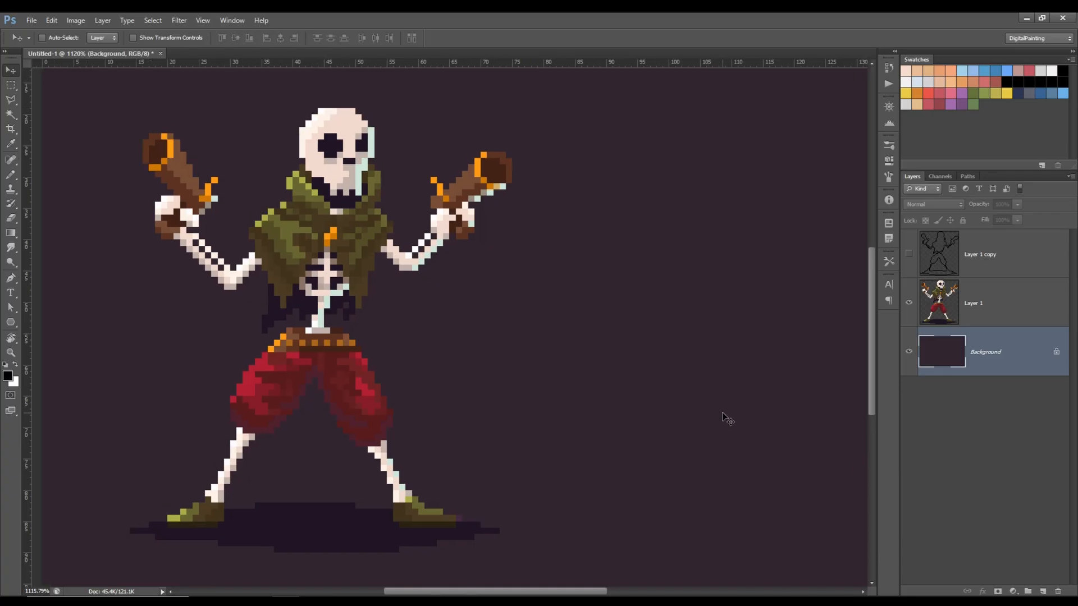
pyautogui.press('b')
pyautogui.scroll(3, 365, 109)
pyautogui.keyDown('alt'); pyautogui.click(240, 109); pyautogui.keyUp('alt')
pyautogui.hotkey('ctrl', 'alt', 'shift', 'n')
pyautogui.moveTo(524, 110); pyautogui.dragTo(540, 110)
pyautogui.keyDown('alt'); pyautogui.click(250, 111); pyautogui.keyUp('alt')
pyautogui.click(524, 110)
pyautogui.keyDown('alt'); pyautogui.click(296, 117); pyautogui.keyUp('alt')
pyautogui.click(506, 110)
pyautogui.click(488, 110)
pyautogui.click(470, 110)
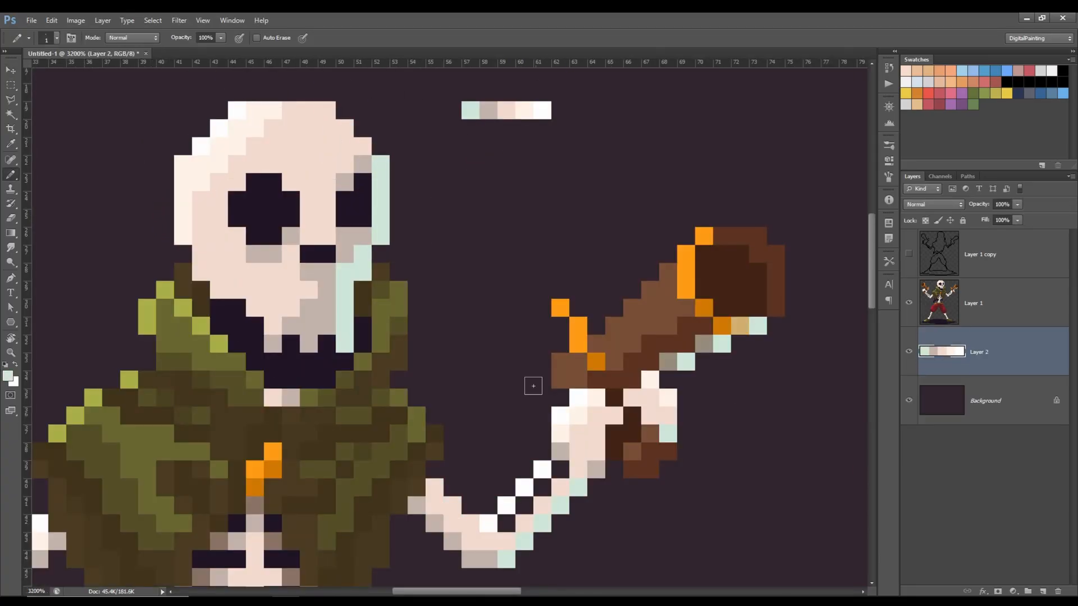
pyautogui.keyDown('alt'); pyautogui.click(363, 204); pyautogui.keyUp('alt')
pyautogui.click(453, 110)
# Step: Add a second palette row with the gun's sampled grey, browns, orange and tan
pyautogui.moveTo(638, 421); pyautogui.dragTo(635, 547)
pyautogui.keyDown('alt'); pyautogui.click(683, 393); pyautogui.keyUp('alt')
pyautogui.click(539, 255)
pyautogui.keyDown('alt'); pyautogui.click(737, 452); pyautogui.keyUp('alt')
pyautogui.click(558, 255)
pyautogui.moveTo(561, 261); pyautogui.dragTo(585, 146)
pyautogui.keyDown('alt'); pyautogui.click(492, 122); pyautogui.keyUp('alt')
pyautogui.click(474, 122)
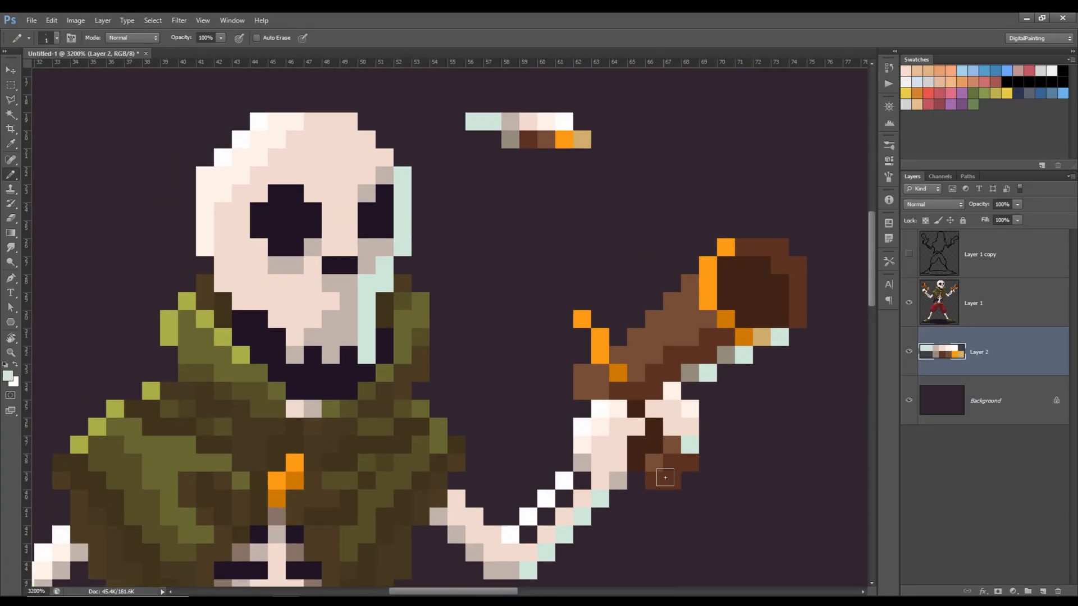
pyautogui.keyDown('alt'); pyautogui.click(729, 360); pyautogui.keyUp('alt')
pyautogui.click(492, 139)
# Step: Begin a third palette row with the light green sampled from the hood
pyautogui.scroll(-2, 744, 296)
pyautogui.moveTo(513, 156)
pyautogui.mouseDown()
pyautogui.moveTo(633, 164)
pyautogui.moveTo(617, 163)
pyautogui.mouseUp()
pyautogui.press('b')
pyautogui.keyDown('alt'); pyautogui.click(317, 345); pyautogui.keyUp('alt')
pyautogui.click(590, 180)
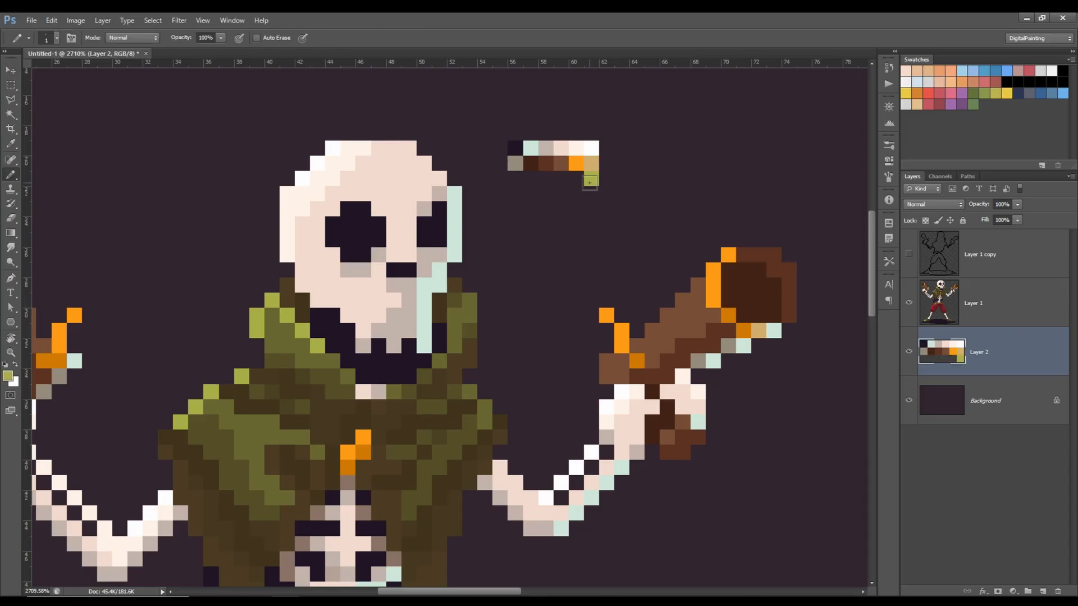
# Step: Sample the gun's darker orange and insert it beside the bright orange in the palette's second row
pyautogui.keyDown('alt'); pyautogui.click(728, 315); pyautogui.keyUp('alt')
pyautogui.click(576, 194)
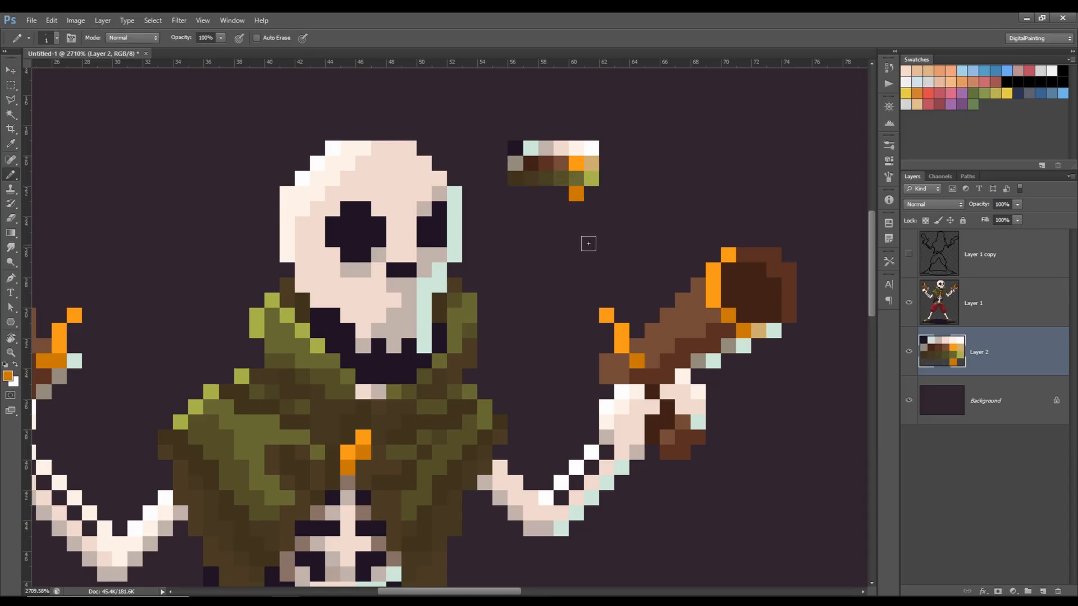
pyautogui.click(591, 193)
pyautogui.moveTo(770, 232)
pyautogui.mouseDown()
pyautogui.moveTo(796, 149)
pyautogui.moveTo(777, 262)
pyautogui.mouseUp()
pyautogui.click(567, 193)
pyautogui.press('e')
pyautogui.rightClick(582, 224)
pyautogui.press('Escape')
pyautogui.press('b')
pyautogui.moveTo(393, 163)
pyautogui.mouseDown()
pyautogui.moveTo(429, 118)
pyautogui.moveTo(423, 99)
pyautogui.mouseUp()
pyautogui.hotkey('ctrl', 'z')
# Step: Shift the dark and mint swatches aside and add the ribcage's brownish-grey shadow tones to the palette's bone row
pyautogui.moveTo(599, 364); pyautogui.dragTo(626, 244)
pyautogui.keyDown('alt'); pyautogui.click(458, 406); pyautogui.keyUp('alt')
pyautogui.moveTo(534, 132)
pyautogui.mouseDown()
pyautogui.moveTo(573, 98)
pyautogui.moveTo(493, 359)
pyautogui.mouseUp()
pyautogui.hotkey('ctrl', 'z')
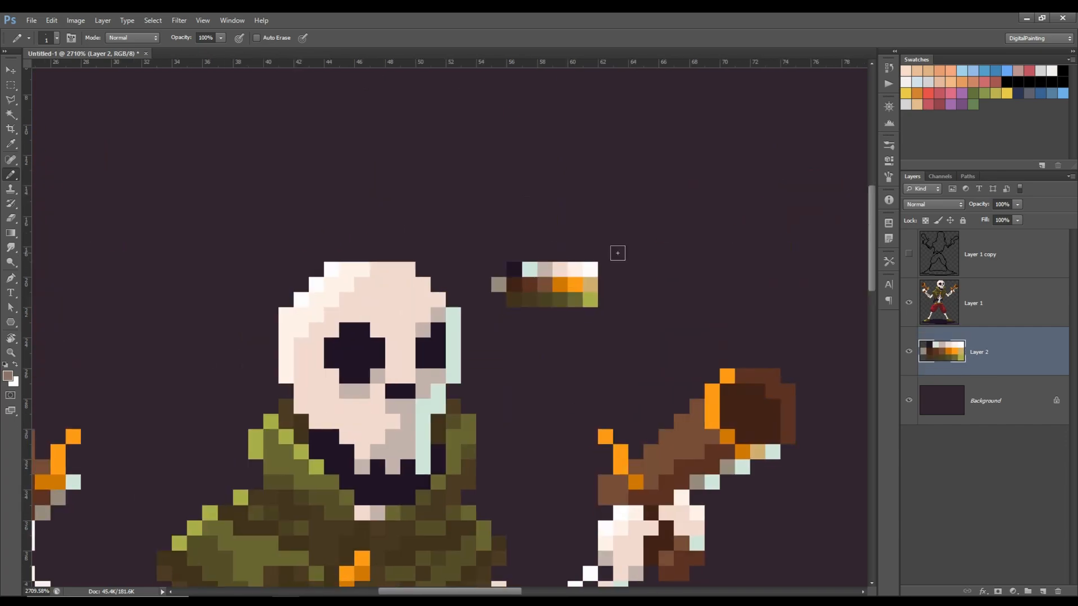
pyautogui.moveTo(616, 252); pyautogui.dragTo(639, 171)
pyautogui.scroll(-2, 568, 323)
pyautogui.moveTo(568, 205); pyautogui.dragTo(556, 298)
pyautogui.press('m')
pyautogui.moveTo(539, 180); pyautogui.dragTo(582, 201)
pyautogui.press('v')
pyautogui.hotkey('ctrl', 'd')
pyautogui.press('b')
pyautogui.moveTo(623, 381); pyautogui.dragTo(650, 256)
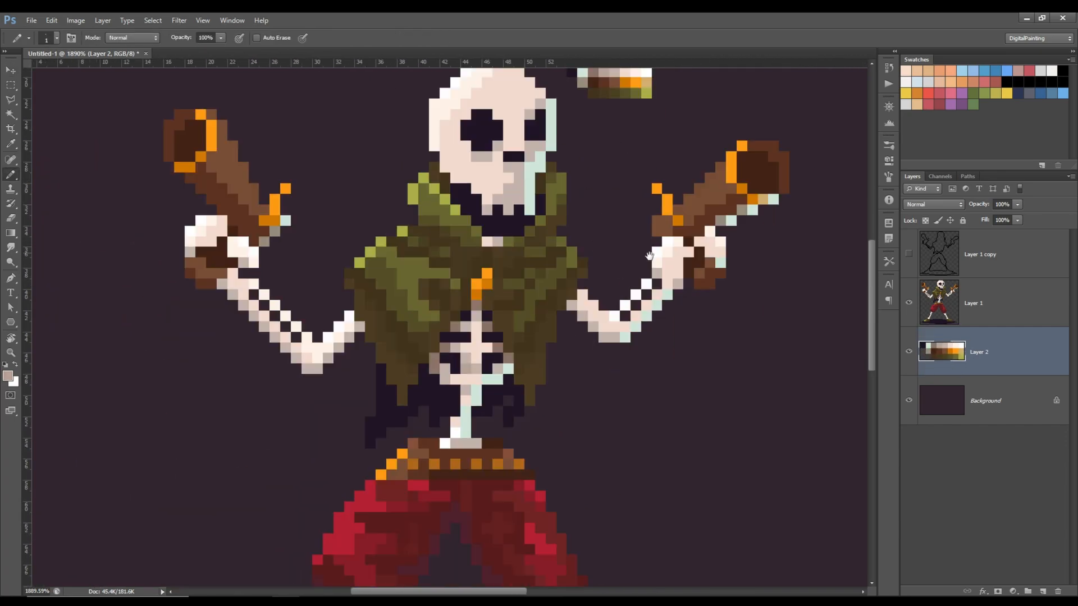
# Step: Move the palette beside the trousers and begin a fourth row with the trousers' sampled reds
pyautogui.press('v')
pyautogui.moveTo(643, 84)
pyautogui.mouseDown()
pyautogui.moveTo(642, 520)
pyautogui.moveTo(642, 455)
pyautogui.mouseUp()
pyautogui.scroll(2, 622, 393)
pyautogui.click(659, 284)
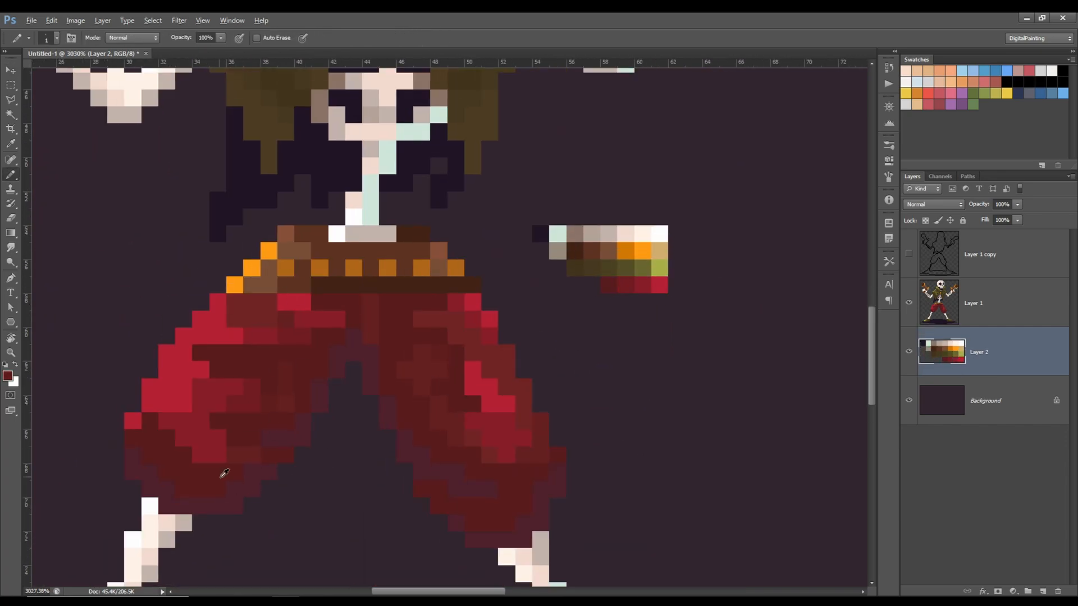
# Step: Extend the palette's red row with the darker reds and the maroon sampled from the trousers
pyautogui.press('e')
pyautogui.click(608, 301)
pyautogui.press('b')
pyautogui.keyDown('alt'); pyautogui.click(557, 478); pyautogui.keyUp('alt')
pyautogui.click(575, 284)
pyautogui.keyDown('alt'); pyautogui.click(533, 448); pyautogui.keyUp('alt')
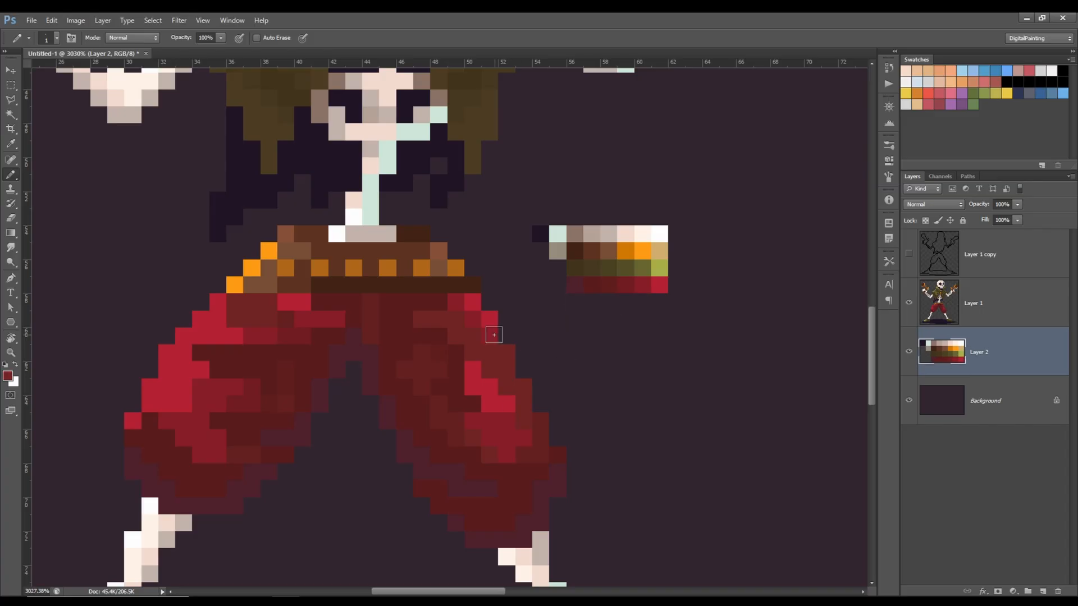
# Step: Add the shoes' darkest olive and the purple shoe-tip colour to the dark ends of the palette's olive and red rows
pyautogui.scroll(-2, 675, 320)
pyautogui.scroll(-2, 601, 315)
pyautogui.scroll(-3, 498, 450)
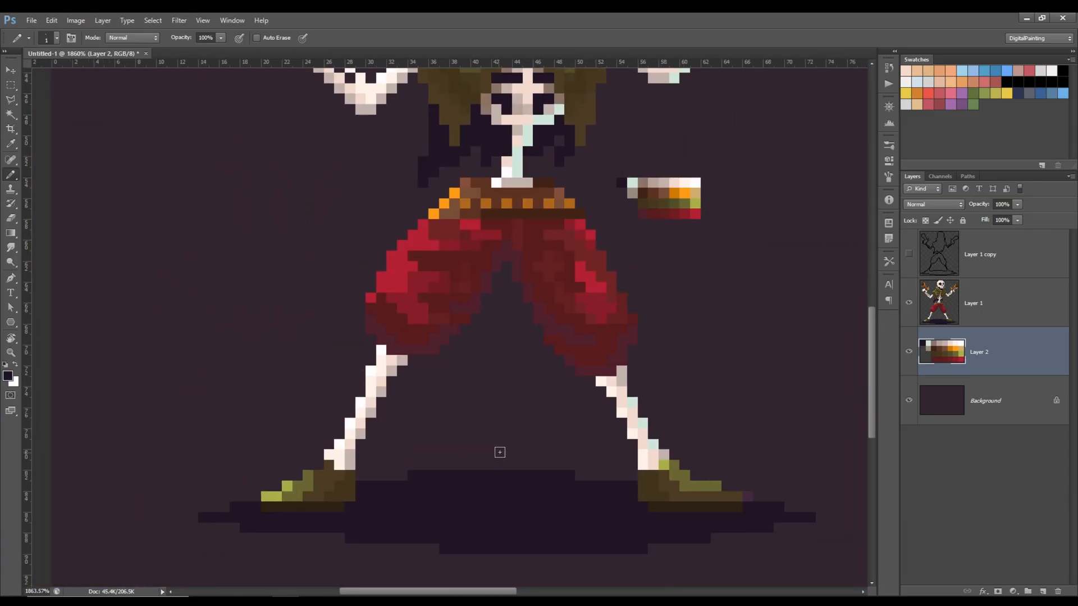
pyautogui.scroll(4, 623, 225)
pyautogui.moveTo(690, 228); pyautogui.dragTo(623, 228)
pyautogui.scroll(-3, 623, 225)
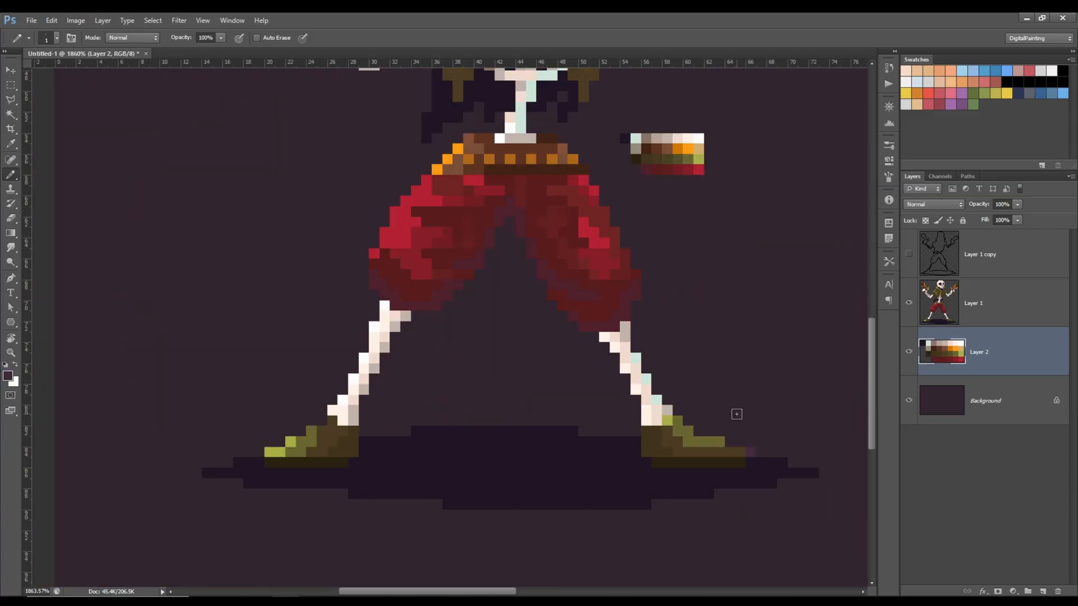
pyautogui.scroll(1, 657, 233)
pyautogui.scroll(-1, 769, 188)
pyautogui.keyDown('alt'); pyautogui.click(769, 188); pyautogui.keyUp('alt')
pyautogui.scroll(-1, 674, 280)
pyautogui.scroll(1, 606, 415)
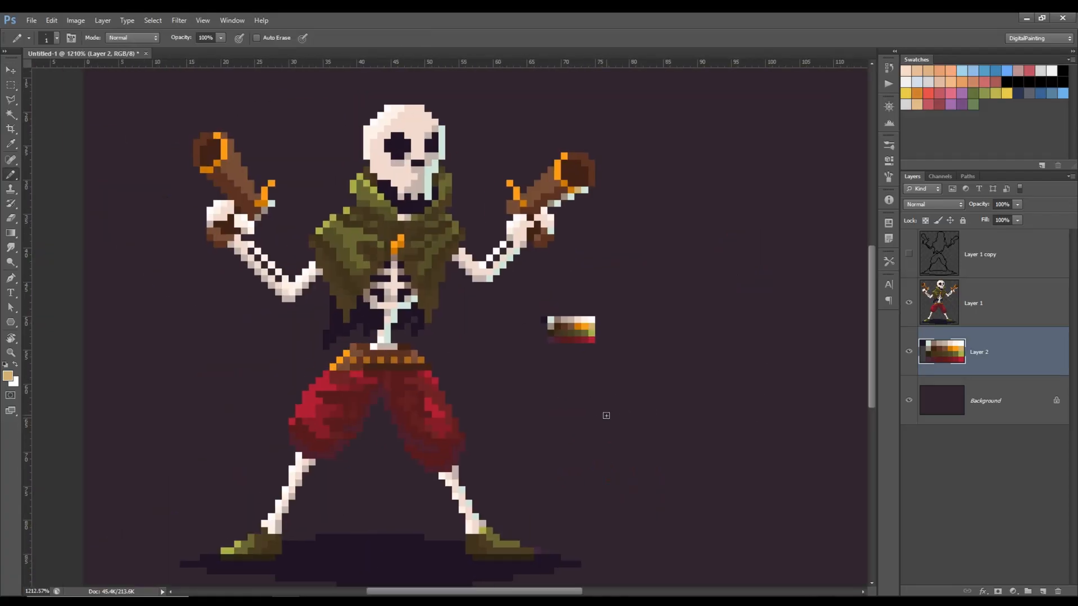
# Step: Merge the palette layer with the skeleton sprite into Layer 1
pyautogui.press('m')
pyautogui.moveTo(548, 316); pyautogui.dragTo(595, 343)
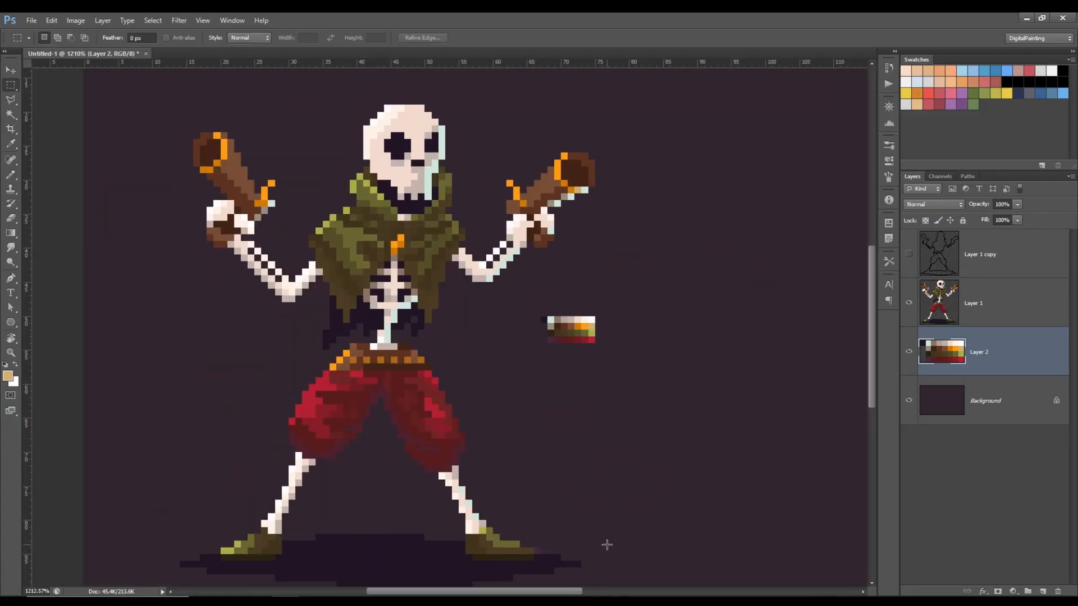
pyautogui.hotkey('ctrl', 'e')
pyautogui.scroll(1, 673, 401)
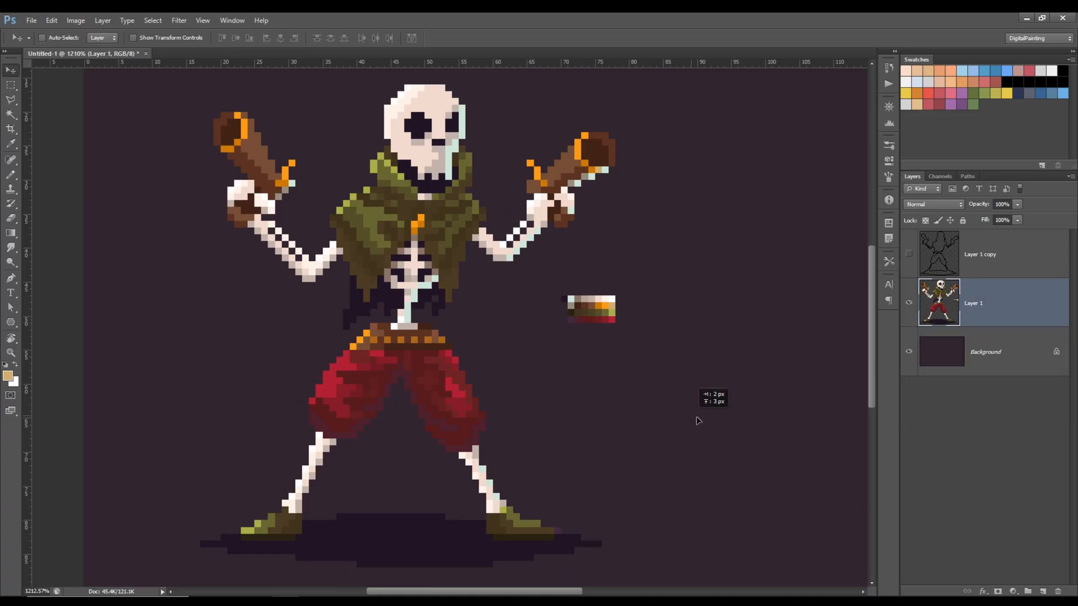
# Step: Select the palette's colours throughout the sprite with the Magic Wand and cut those pixels onto a new layer
pyautogui.press('w')
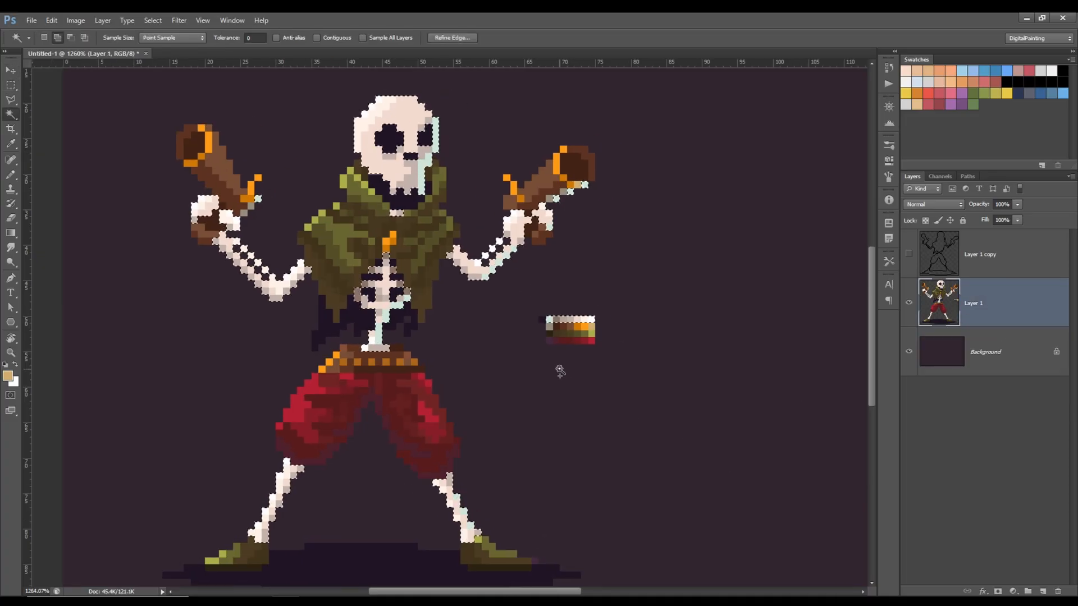
pyautogui.keyDown('shift'); pyautogui.click(561, 371); pyautogui.keyUp('shift')
pyautogui.moveTo(558, 369); pyautogui.dragTo(608, 354)
pyautogui.keyDown('shift'); pyautogui.click(584, 320); pyautogui.keyUp('shift')
pyautogui.keyDown('shift'); pyautogui.click(584, 313); pyautogui.keyUp('shift')
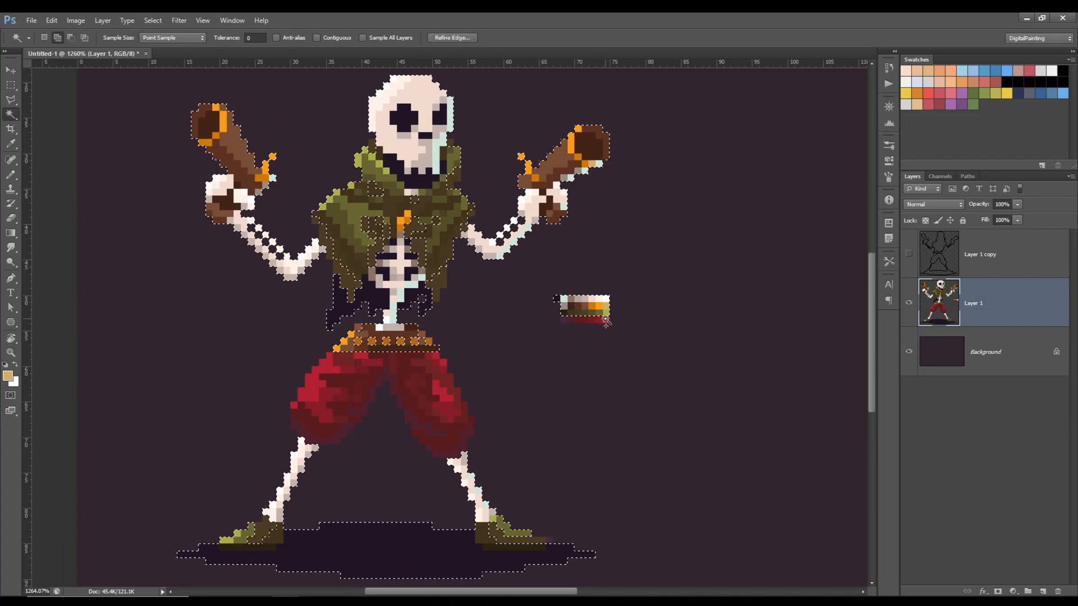
pyautogui.hotkey('ctrl', 'shift', 'j')
# Step: Briefly hide Layer 2 to examine which sprite pixels on Layer 1 are missing from the palette
pyautogui.scroll(-2, 582, 385)
pyautogui.click(908, 302)
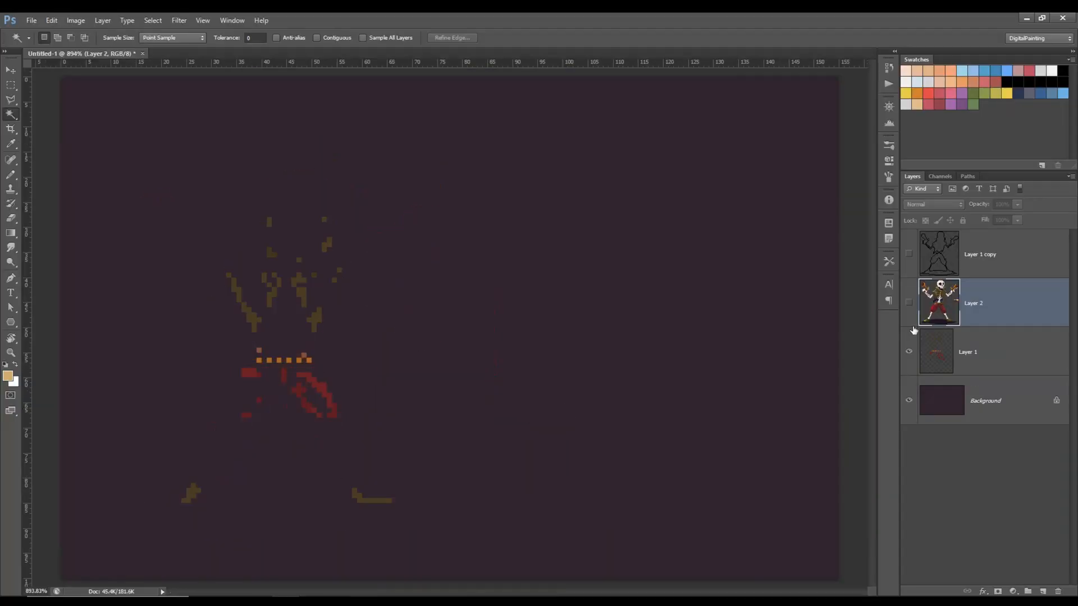
pyautogui.click(908, 302)
pyautogui.click(988, 352)
pyautogui.scroll(3, 613, 426)
pyautogui.scroll(-2, 695, 479)
pyautogui.scroll(2, 695, 479)
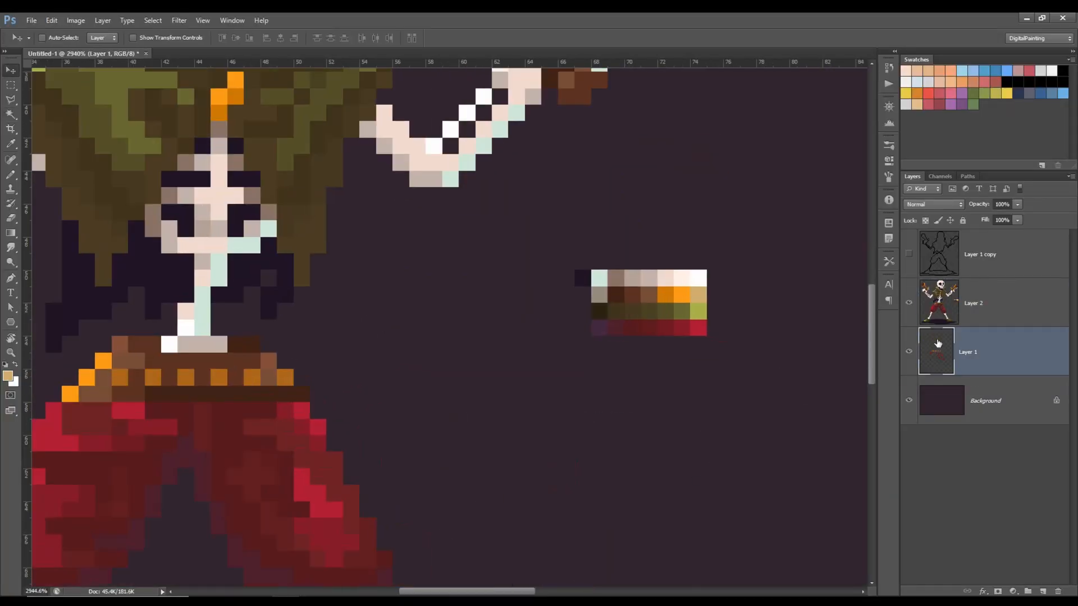
# Step: Hide the Background and add the missing reds sampled from the leftover pixels to the palette's red row on Layer 2
pyautogui.press('i')
pyautogui.click(986, 310)
pyautogui.press('v')
pyautogui.scroll(-1, 736, 438)
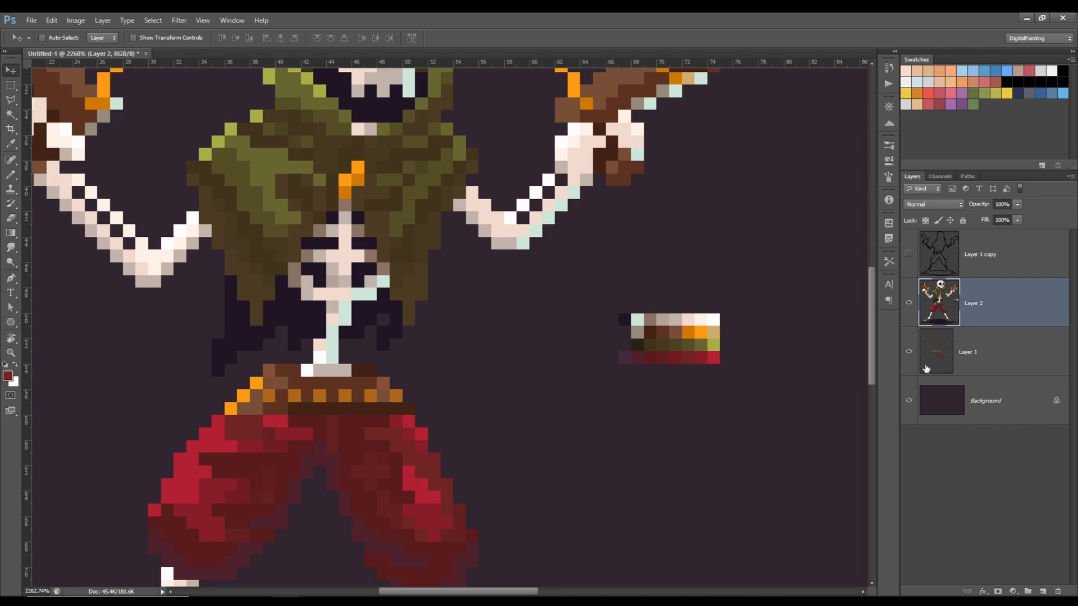
pyautogui.keyDown('alt'); pyautogui.click(910, 354); pyautogui.keyUp('alt')
pyautogui.press('b')
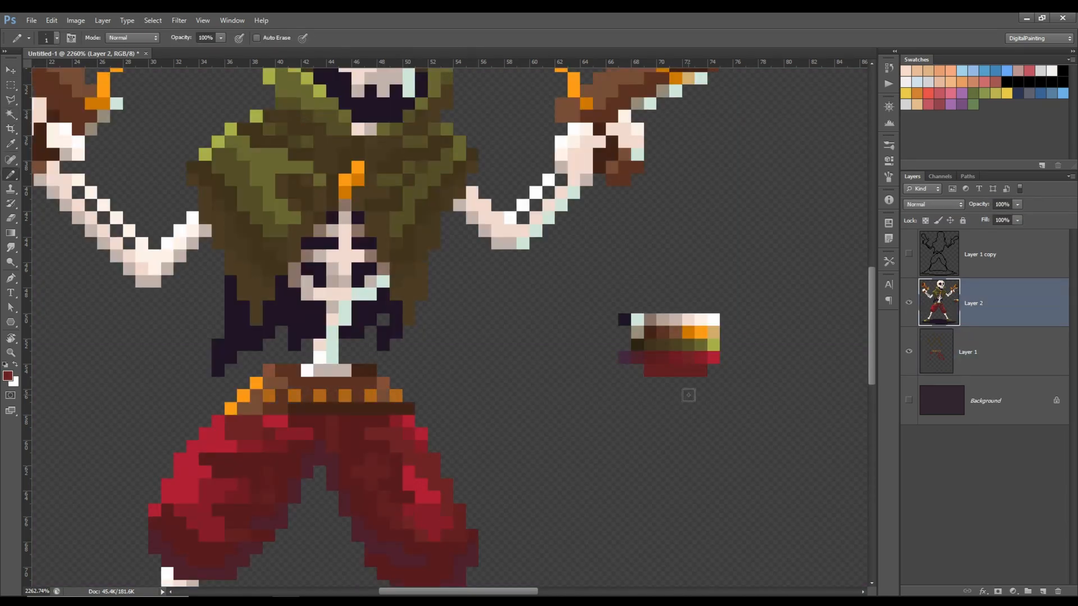
pyautogui.scroll(1, 688, 395)
pyautogui.keyDown('alt'); pyautogui.click(652, 345); pyautogui.keyUp('alt')
pyautogui.scroll(-5, 662, 452)
pyautogui.scroll(6, 651, 396)
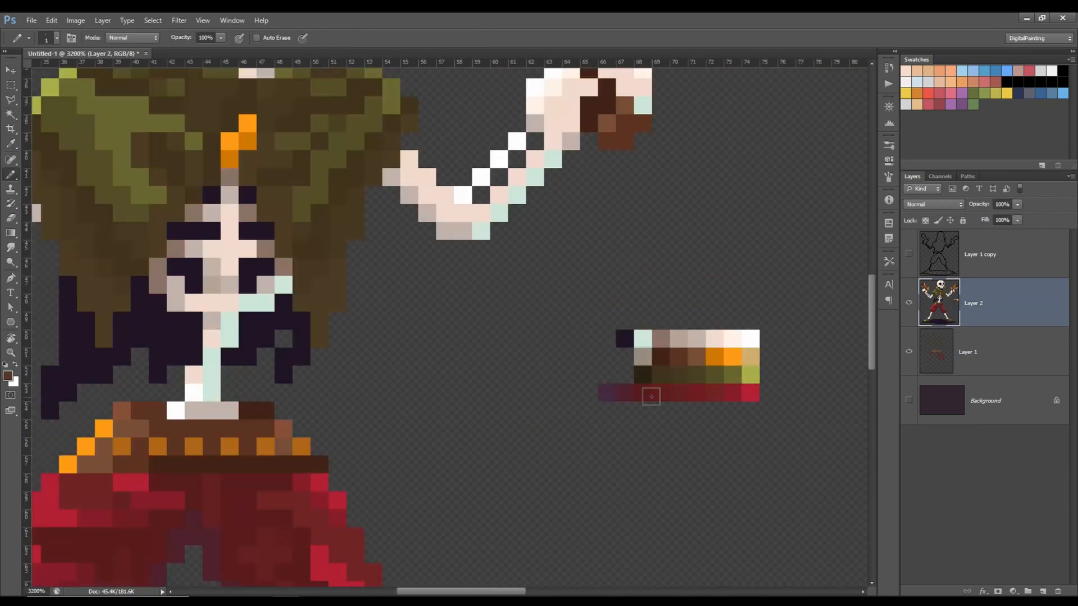
# Step: Add the missing olive-brown from the leftover hood and shoe pixels to the palette's olive row
pyautogui.press('e')
pyautogui.scroll(-3, 730, 365)
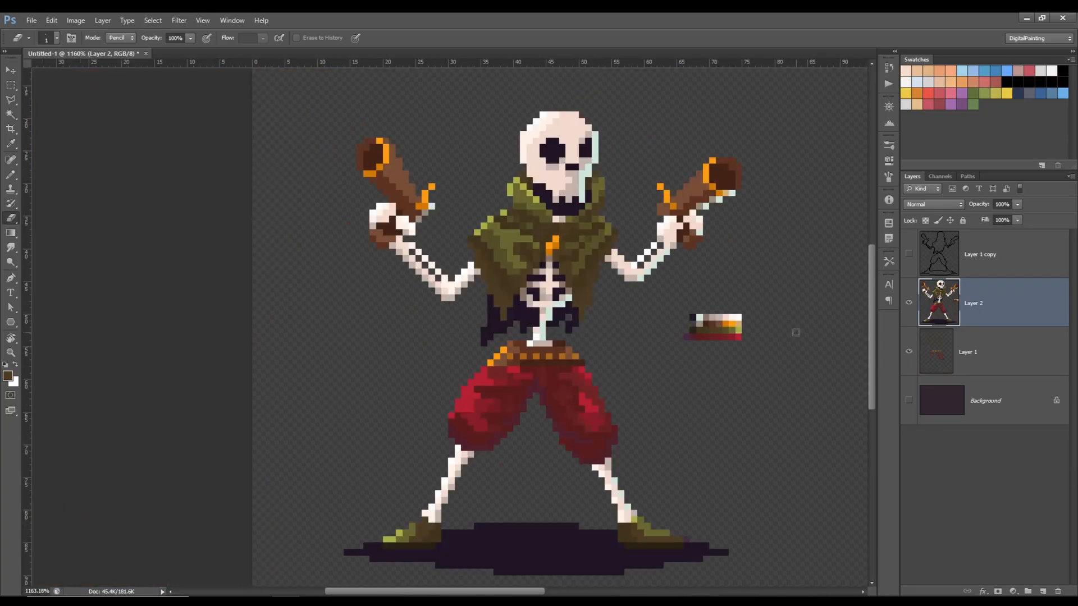
pyautogui.click(908, 302)
pyautogui.press('b')
pyautogui.click(908, 303)
pyautogui.scroll(3, 609, 343)
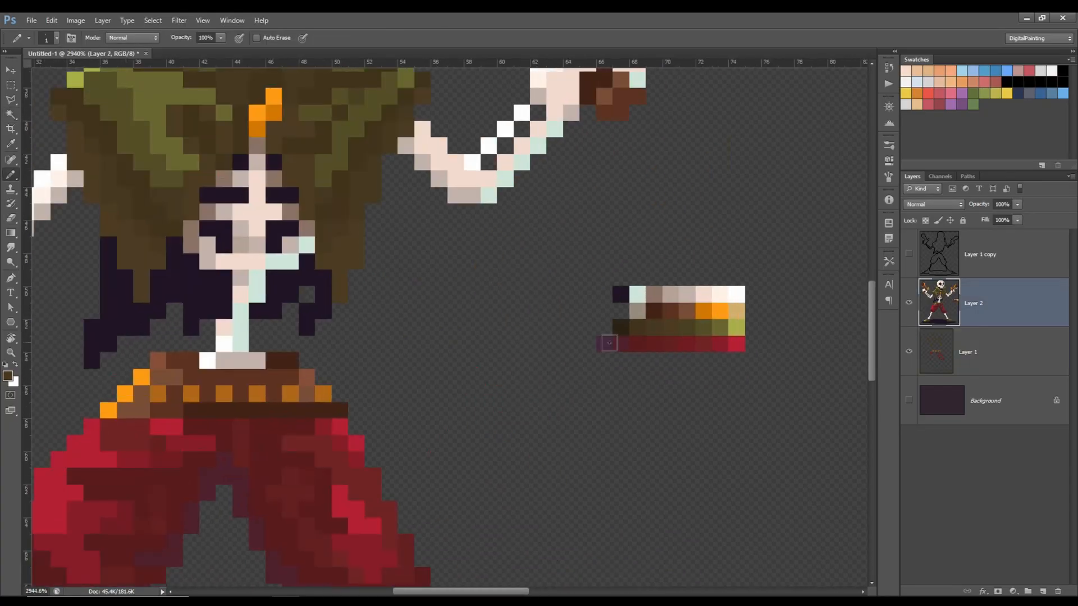
pyautogui.scroll(-3, 495, 303)
# Step: Merge Layer 2 with Layer 1 and separate the palette-coloured pixels onto a new layer again
pyautogui.hotkey('shift', 'alt', '[')
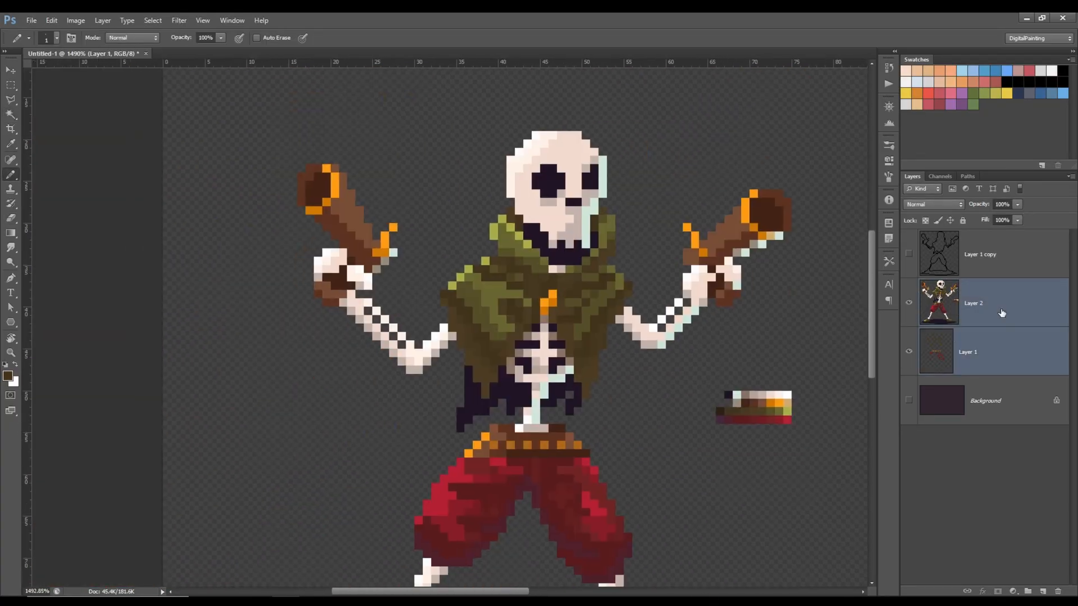
pyautogui.hotkey('ctrl', 'e')
pyautogui.scroll(-2, 539, 325)
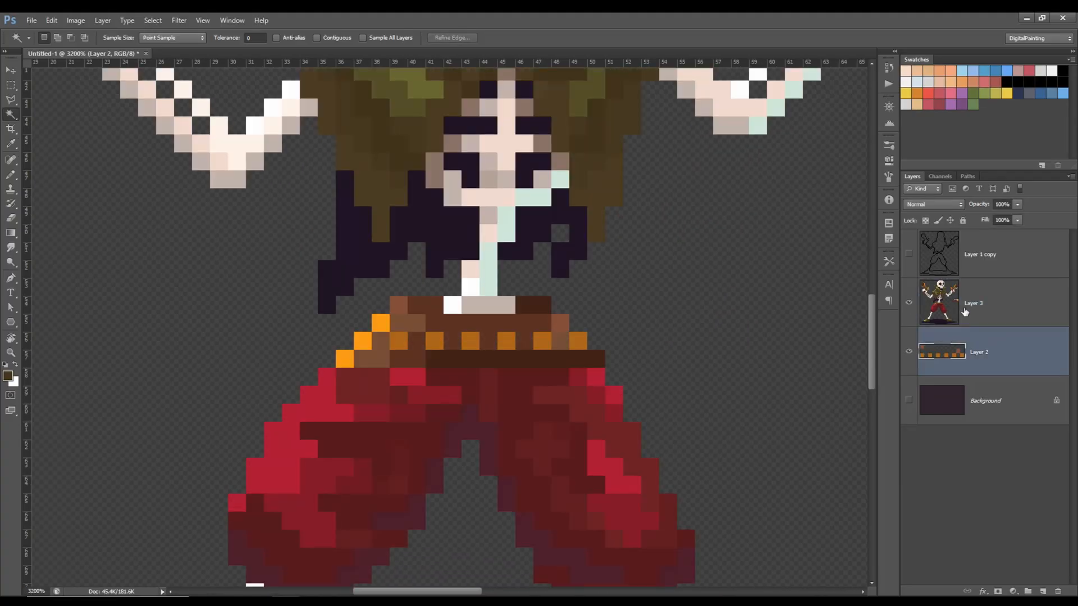
# Step: Add the belt's leftover reddish brown and orange to the palette's second row, and place a duplicate of Layer 3 beside the original
pyautogui.scroll(-2, 561, 336)
pyautogui.scroll(2, 626, 393)
pyautogui.press('b')
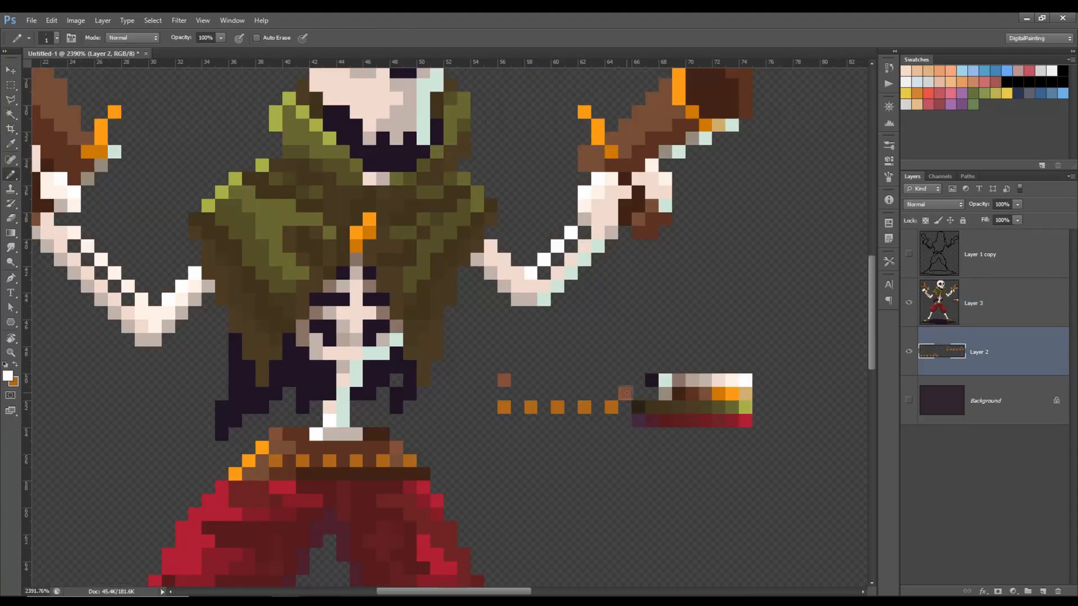
pyautogui.keyDown('alt'); pyautogui.click(625, 392); pyautogui.keyUp('alt')
pyautogui.hotkey('alt', ']')
pyautogui.moveTo(493, 354); pyautogui.dragTo(622, 437)
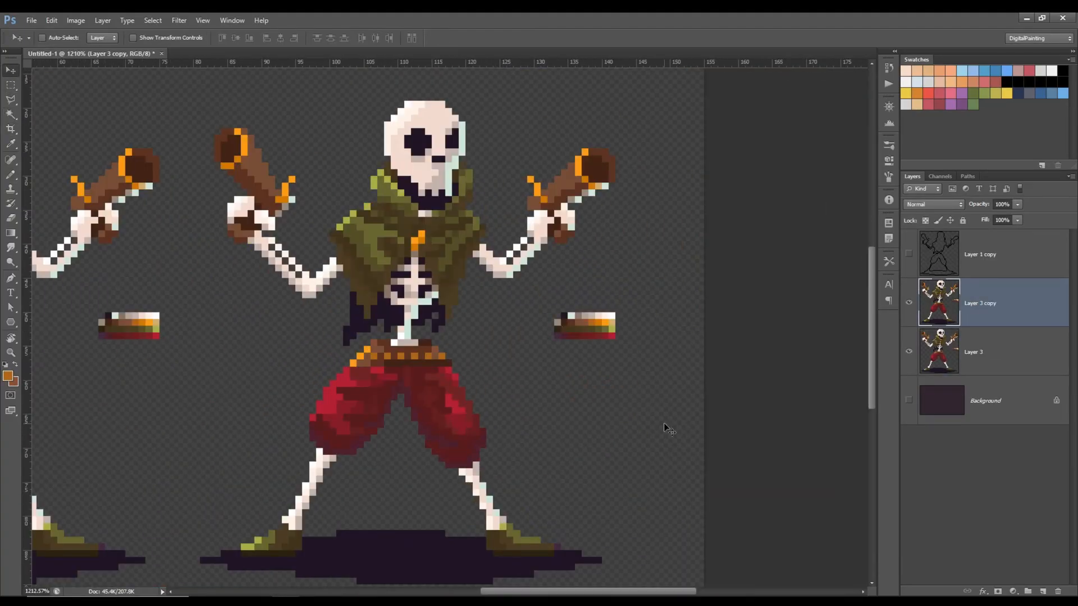
# Step: Replace the similar dark olive shades in the copied sprite's hood and palette with a single olive-brown
pyautogui.scroll(3, 617, 328)
pyautogui.press('m')
pyautogui.moveTo(468, 322); pyautogui.dragTo(517, 335)
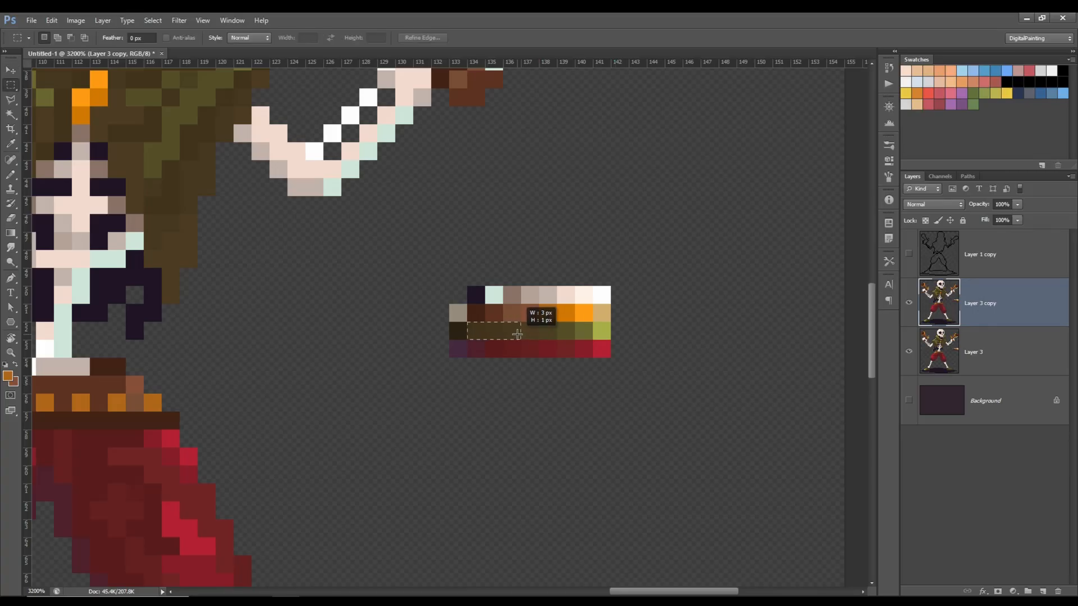
pyautogui.scroll(-2, 602, 445)
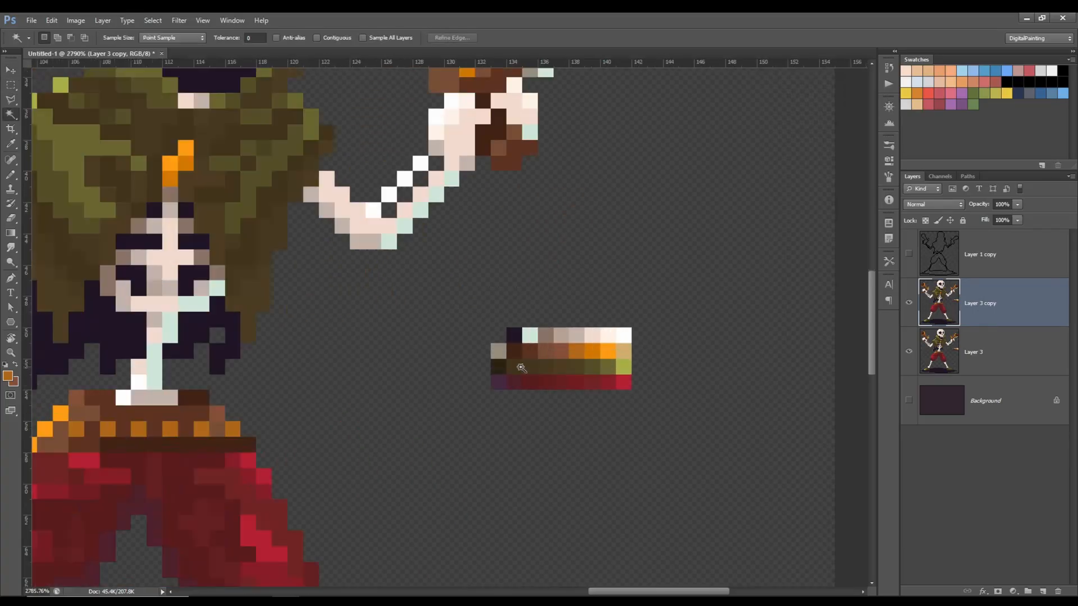
pyautogui.press('i')
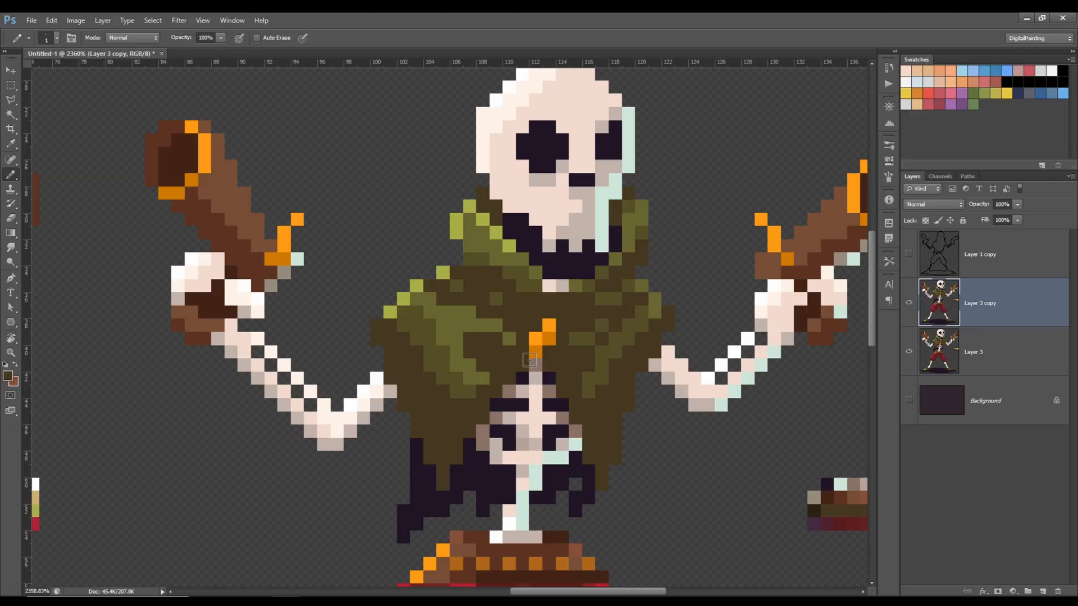
pyautogui.scroll(-2, 529, 360)
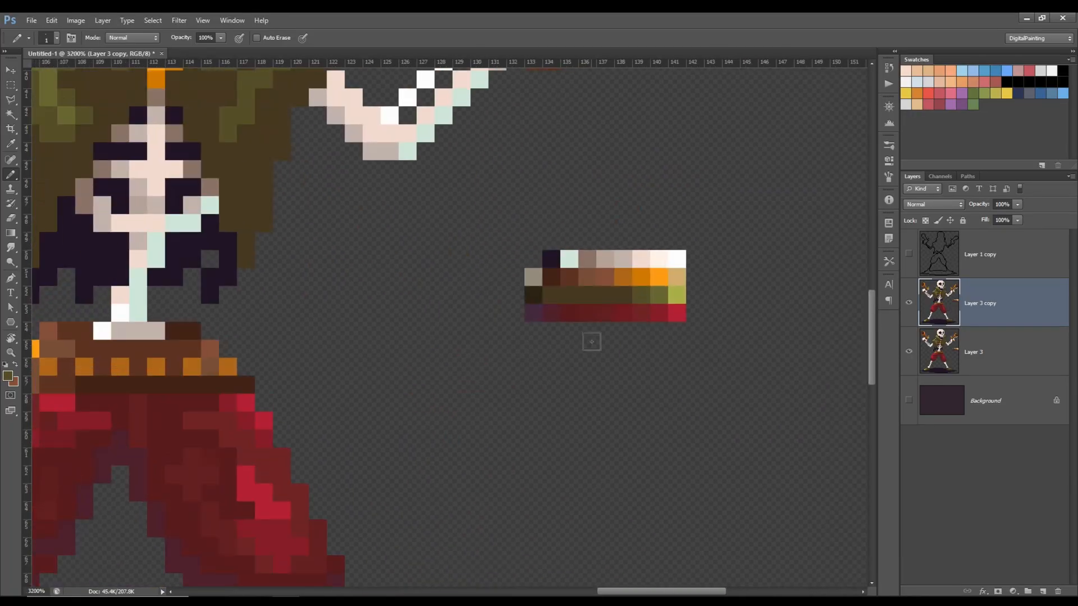
# Step: Blend the copied palette's five darkest reds into one colour and recolour the trousers' dark areas with it
pyautogui.press('m')
pyautogui.moveTo(542, 305); pyautogui.dragTo(630, 321)
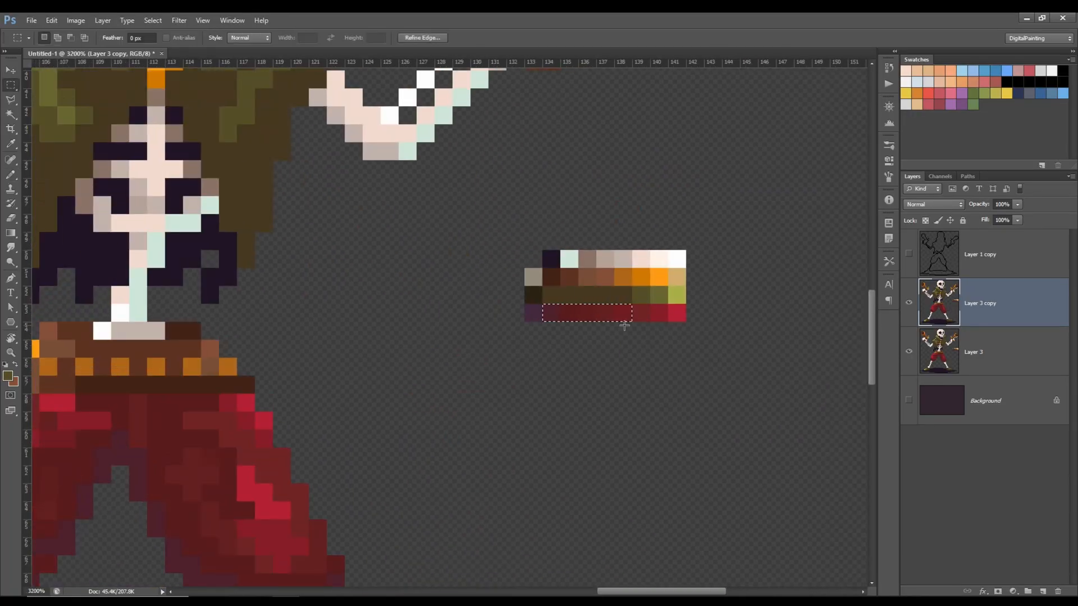
pyautogui.click(179, 20)
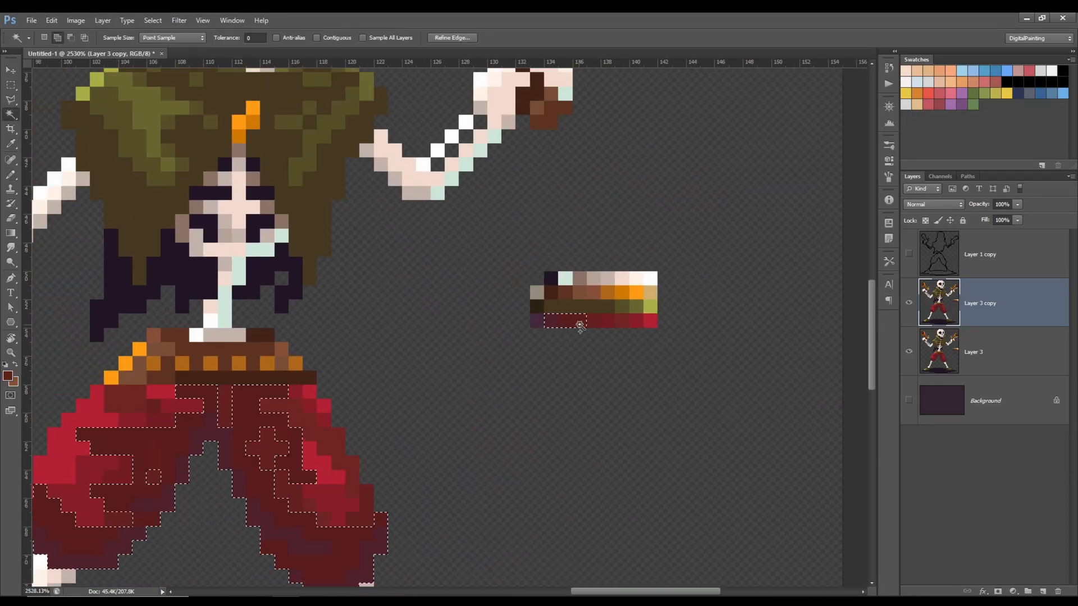
pyautogui.hotkey('alt', 'BackSpace')
pyautogui.hotkey('ctrl', 'd')
pyautogui.scroll(-5, 495, 436)
pyautogui.moveTo(496, 435); pyautogui.dragTo(763, 435)
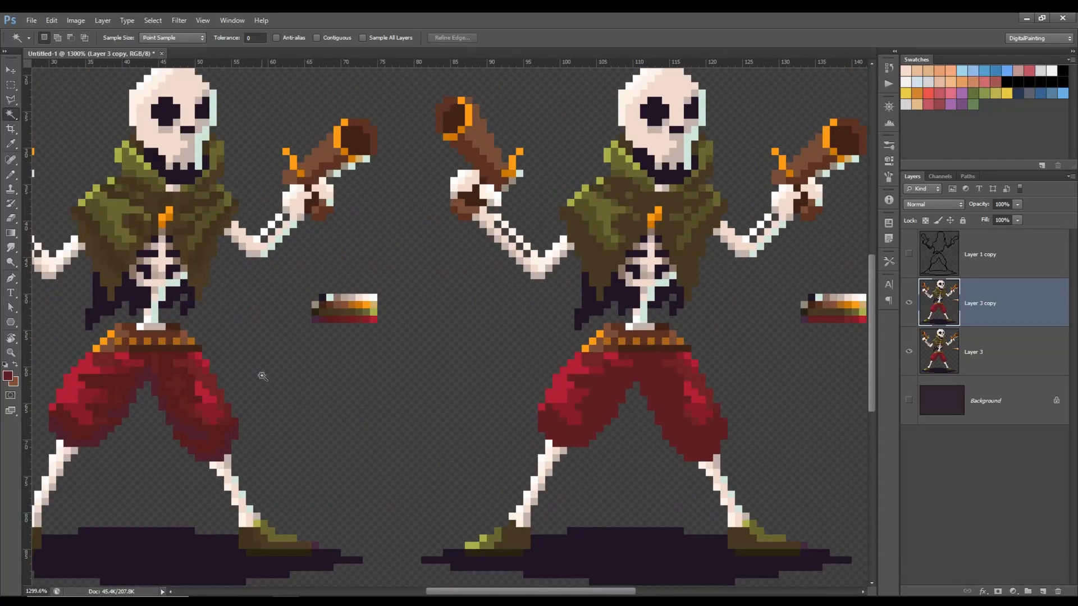
# Step: Replace the similar mid browns on the copied sprite's guns and belt with one reddish brown from the palette
pyautogui.moveTo(769, 378); pyautogui.dragTo(681, 426)
pyautogui.moveTo(731, 380); pyautogui.dragTo(698, 404)
pyautogui.scroll(5, 726, 376)
pyautogui.scroll(-3, 678, 390)
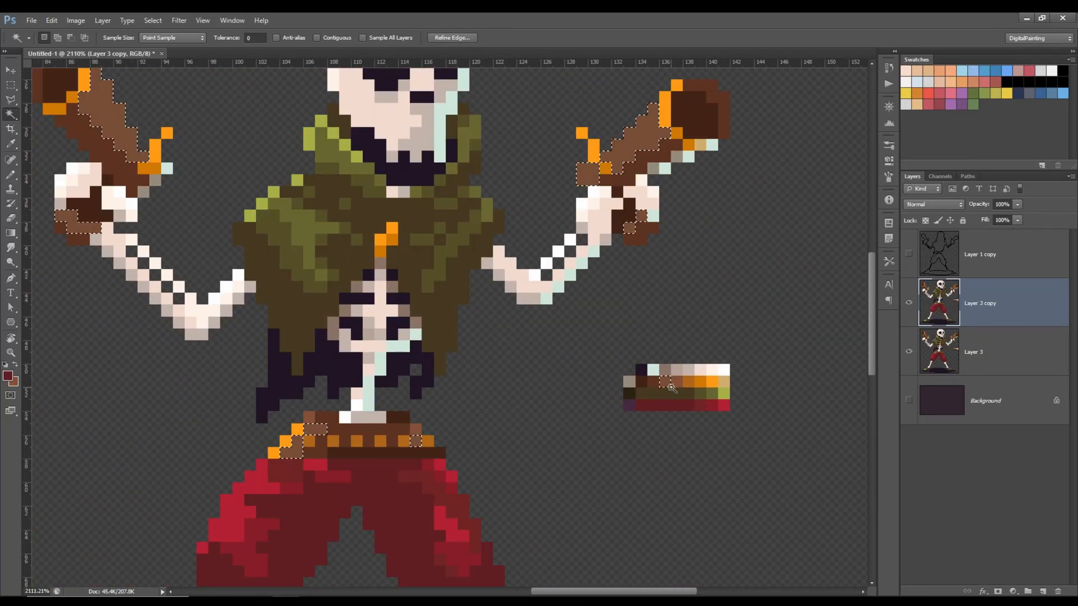
pyautogui.press('i')
pyautogui.click(665, 383)
pyautogui.moveTo(482, 168); pyautogui.dragTo(504, 237)
pyautogui.scroll(-2, 746, 384)
pyautogui.scroll(4, 752, 373)
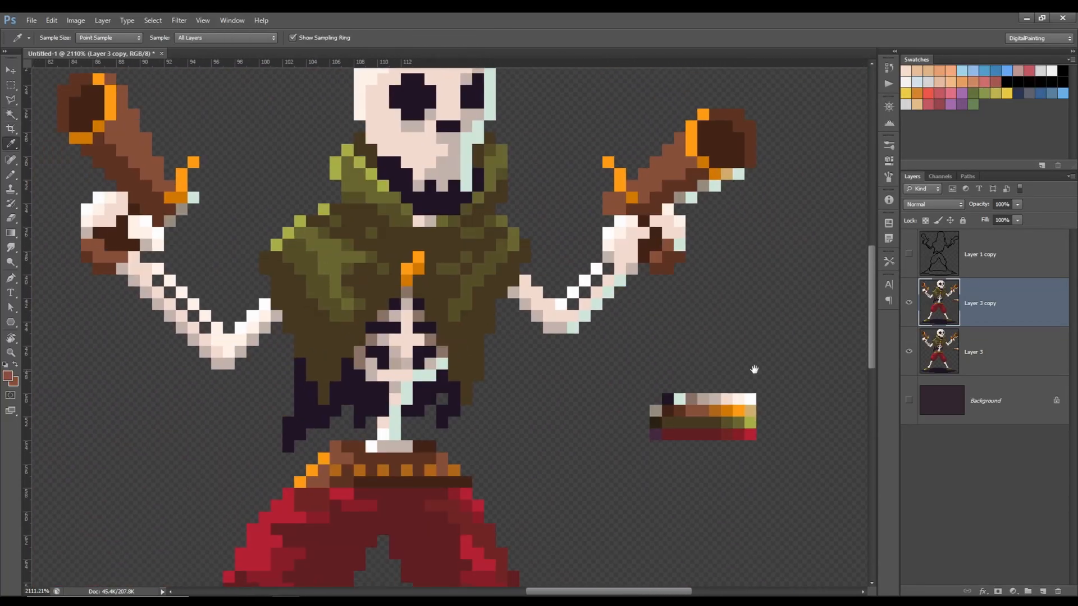
# Step: Combine the two mid reds next to the brightest red in the copy's palette and trousers, using the pencil at 50% opacity
pyautogui.press('m')
pyautogui.moveTo(685, 392); pyautogui.dragTo(721, 408)
pyautogui.scroll(-1, 707, 408)
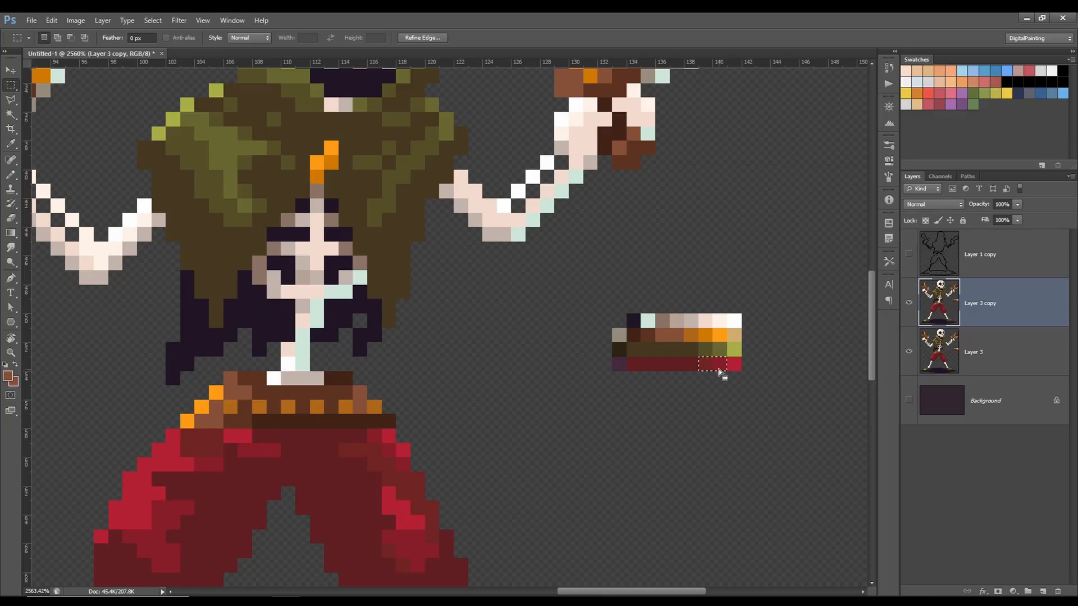
pyautogui.press('b')
pyautogui.scroll(-5, 719, 372)
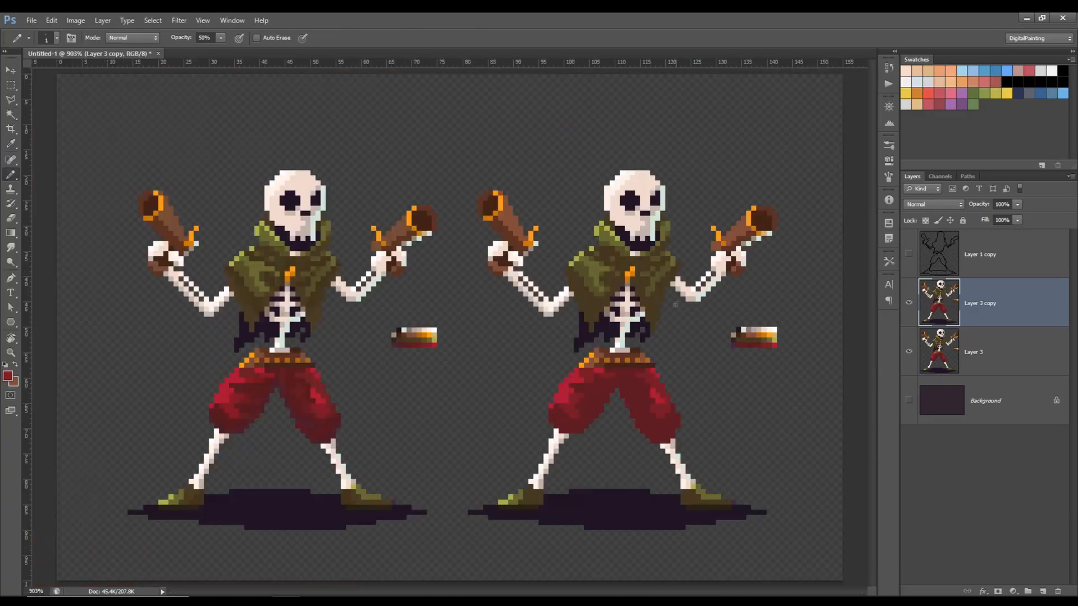
# Step: Select the brownish-grey bone shade in the copy with the Magic Wand and merge it with its neighbouring shade
pyautogui.scroll(2, 724, 393)
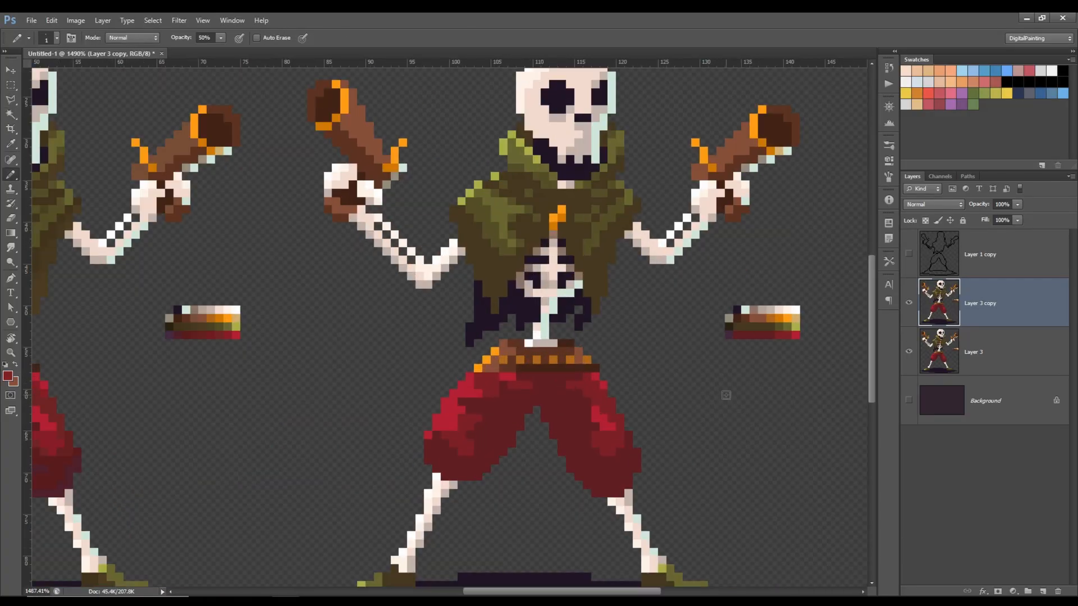
pyautogui.scroll(-1, 712, 377)
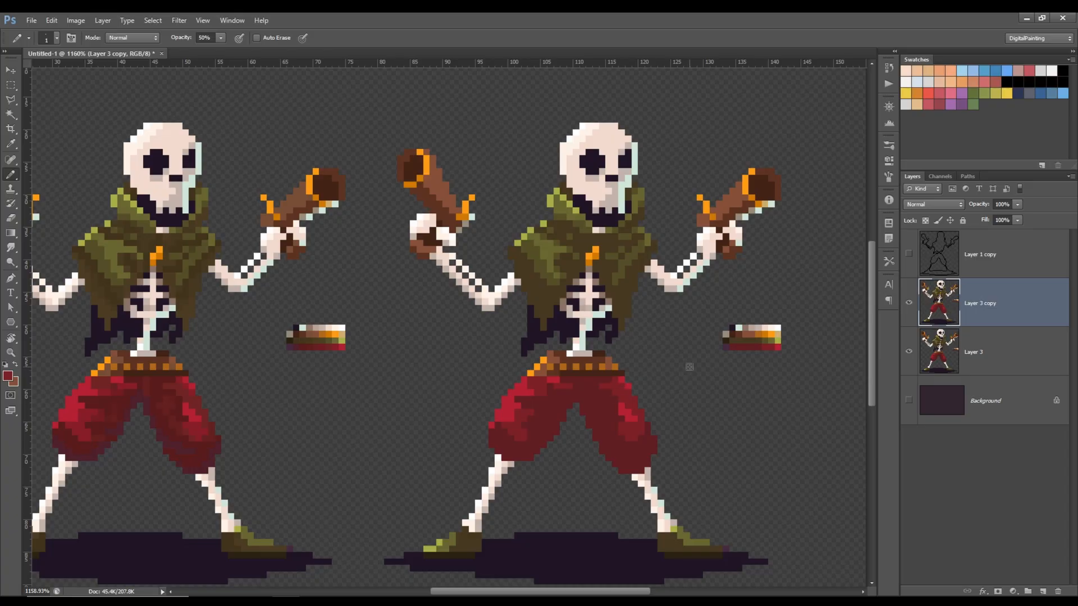
pyautogui.scroll(4, 797, 327)
pyautogui.press('w')
pyautogui.click(665, 330)
pyautogui.scroll(-3, 541, 365)
pyautogui.scroll(4, 449, 301)
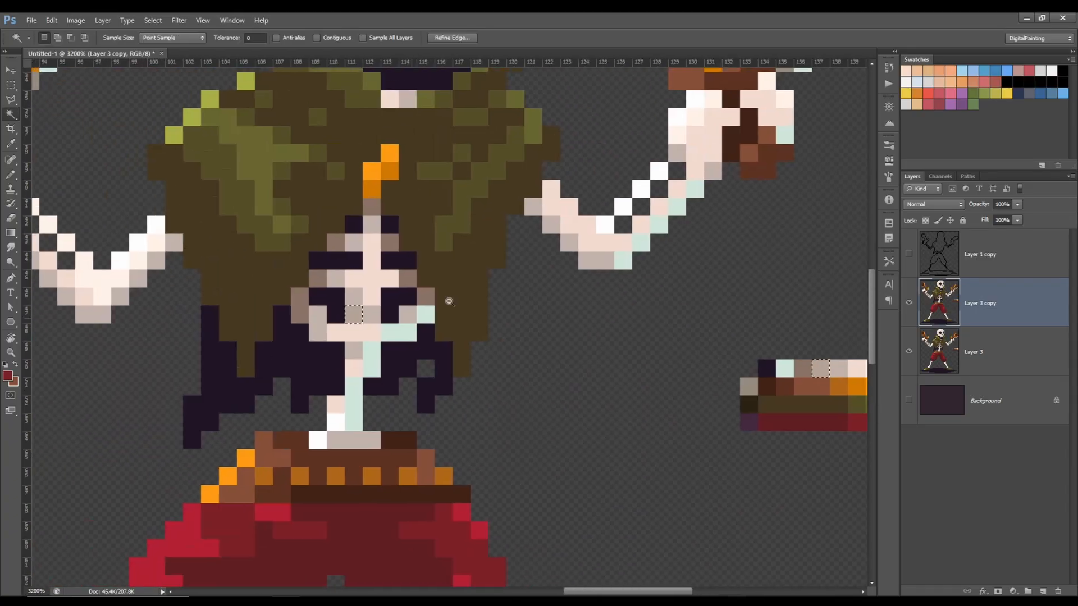
pyautogui.scroll(-2, 449, 301)
pyautogui.press('b')
pyautogui.scroll(-1, 583, 416)
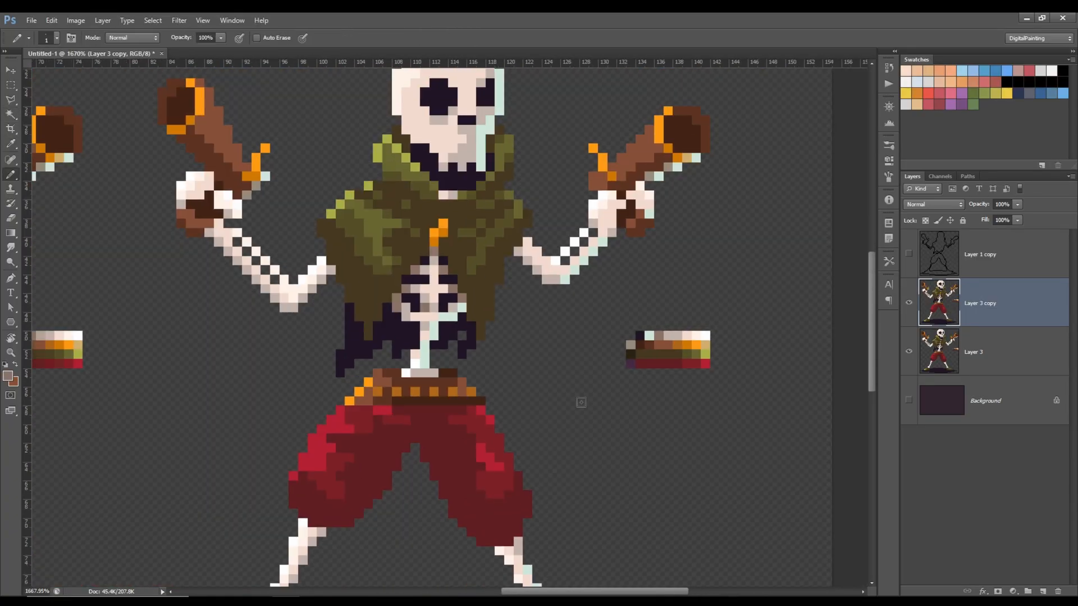
# Step: Close up the copied palette's rows so that the repeated brown, olive and red swatches are gone
pyautogui.scroll(-2, 581, 401)
pyautogui.scroll(3, 627, 434)
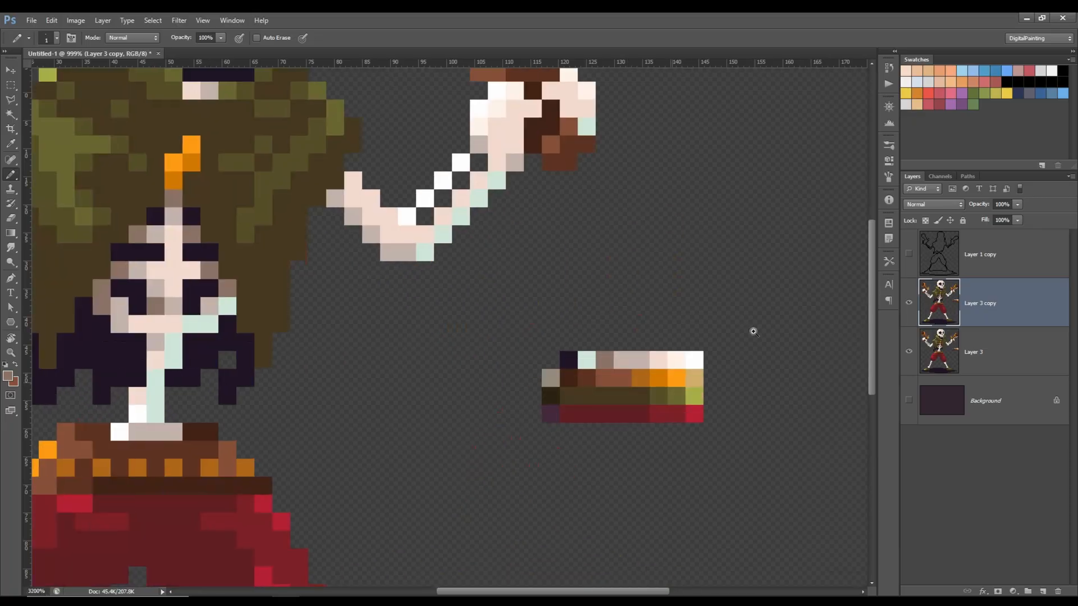
pyautogui.press('v')
pyautogui.press('m')
pyautogui.moveTo(561, 353); pyautogui.dragTo(616, 364)
pyautogui.press('v')
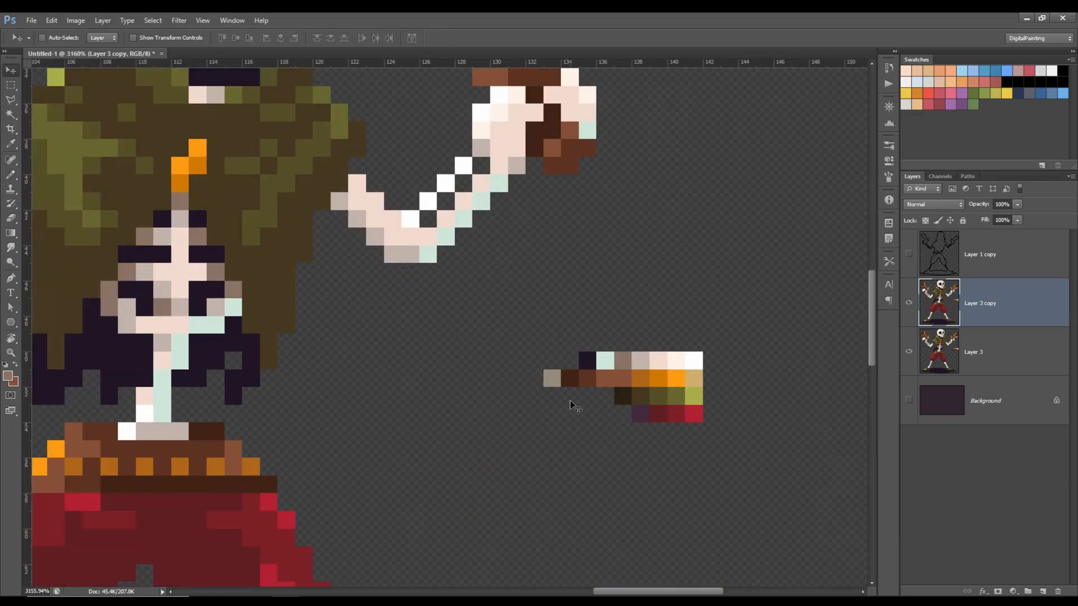
# Step: Separate the copied palette's orange and brown swatches into their own rows, stacked between the whites and the greens
pyautogui.press('m')
pyautogui.moveTo(613, 432); pyautogui.dragTo(704, 389)
pyautogui.press('w')
pyautogui.click(695, 381)
pyautogui.moveTo(595, 378); pyautogui.dragTo(709, 427)
pyautogui.scroll(-3, 695, 381)
pyautogui.scroll(3, 665, 241)
pyautogui.click(702, 422)
# Step: Put the darkest purple swatch beneath the reds and match the brownish-grey swatch to the palette's other grey
pyautogui.press('m')
pyautogui.press('v')
pyautogui.press('m')
pyautogui.moveTo(612, 413); pyautogui.dragTo(655, 415)
pyautogui.press('v')
pyautogui.moveTo(653, 414); pyautogui.dragTo(639, 446)
pyautogui.press('w')
pyautogui.click(657, 441)
pyautogui.scroll(-3, 656, 442)
pyautogui.scroll(3, 645, 477)
pyautogui.press('i')
pyautogui.click(648, 386)
pyautogui.scroll(-2, 668, 415)
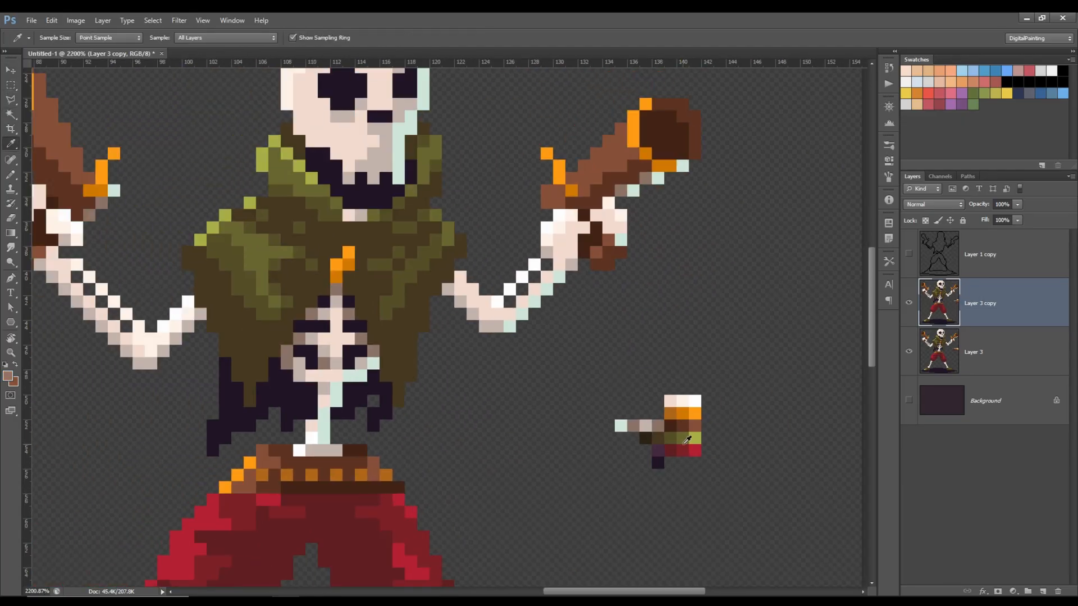
# Step: Line up the mint and two grey swatches beside the darkest purple in a final row, and show the Background layer
pyautogui.scroll(3, 687, 422)
pyautogui.press('m')
pyautogui.press('v')
pyautogui.moveTo(588, 405); pyautogui.dragTo(664, 478)
pyautogui.press('m')
pyautogui.press('v')
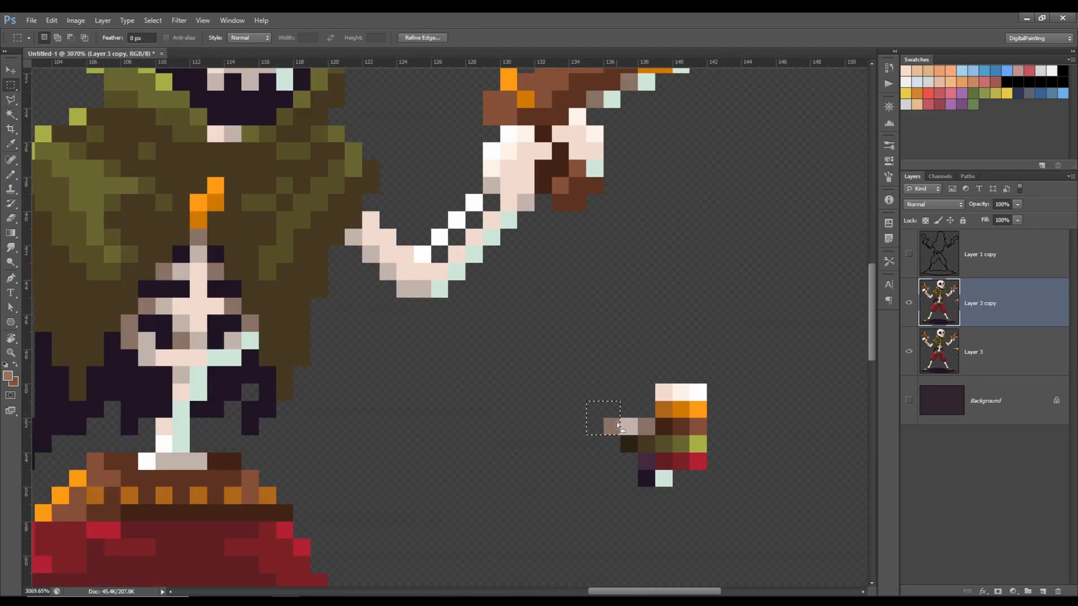
pyautogui.moveTo(637, 428); pyautogui.dragTo(689, 480)
pyautogui.scroll(-6, 617, 337)
pyautogui.scroll(6, 702, 348)
pyautogui.click(908, 400)
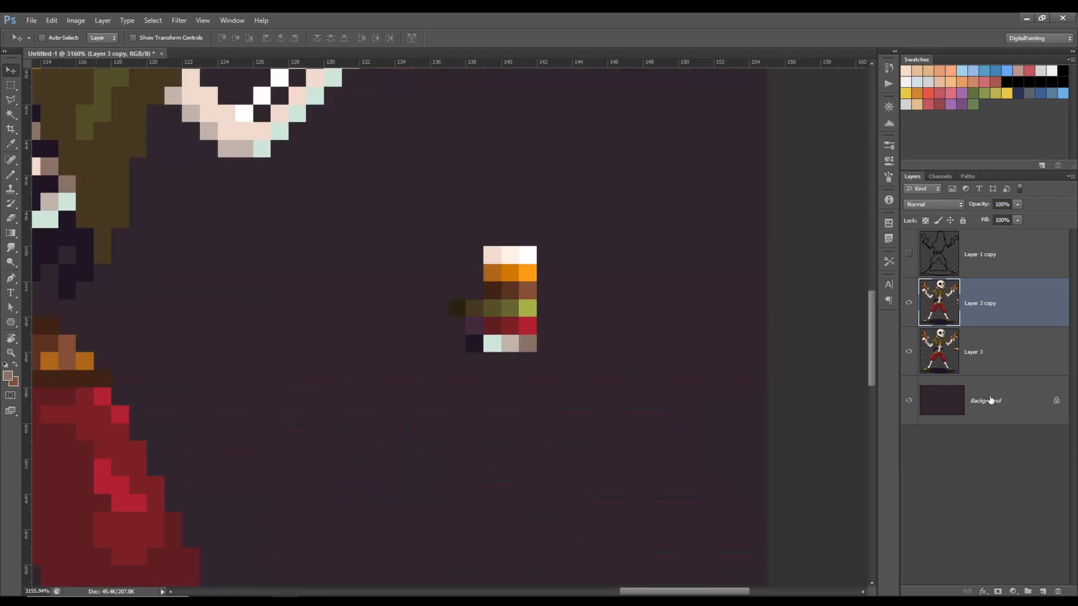
pyautogui.press('m')
pyautogui.moveTo(520, 265); pyautogui.dragTo(536, 281)
pyautogui.press('v')
pyautogui.moveTo(527, 273); pyautogui.dragTo(687, 273)
pyautogui.press('m')
pyautogui.moveTo(521, 319); pyautogui.dragTo(536, 333)
pyautogui.press('v')
pyautogui.moveTo(527, 326); pyautogui.dragTo(634, 344)
pyautogui.press('m')
pyautogui.moveTo(484, 283)
pyautogui.mouseDown()
pyautogui.moveTo(495, 294)
pyautogui.moveTo(634, 273)
pyautogui.mouseUp()
pyautogui.press('v')
pyautogui.press('b')
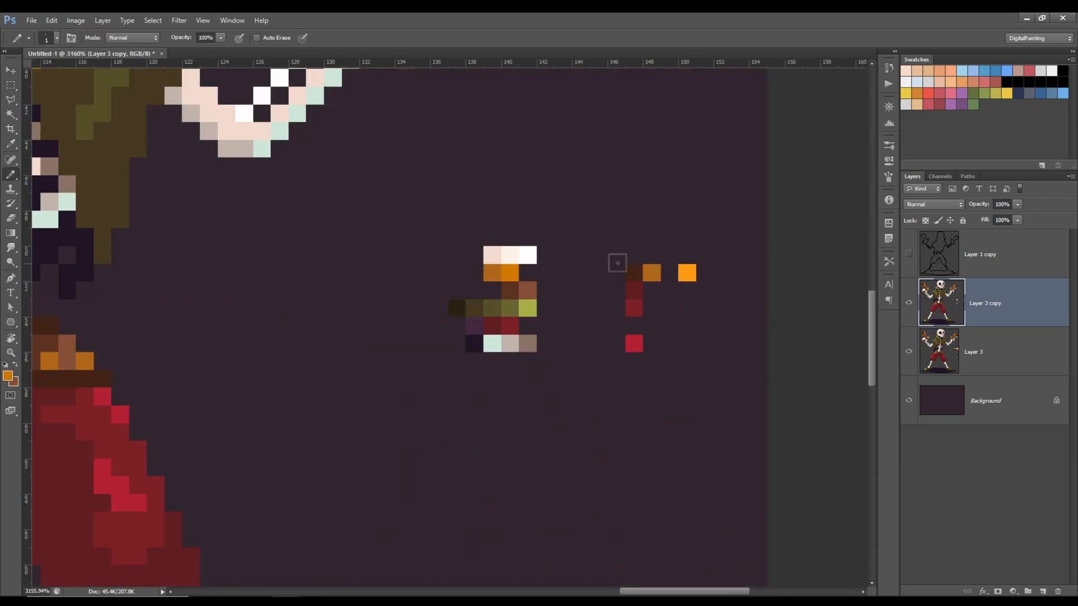
pyautogui.click(669, 274)
pyautogui.moveTo(626, 336); pyautogui.dragTo(641, 351)
pyautogui.moveTo(634, 343); pyautogui.dragTo(634, 326)
pyautogui.moveTo(626, 265); pyautogui.dragTo(642, 333)
pyautogui.moveTo(640, 286); pyautogui.dragTo(623, 286)
pyautogui.click(635, 273)
pyautogui.press('e')
pyautogui.moveTo(511, 290); pyautogui.dragTo(494, 273)
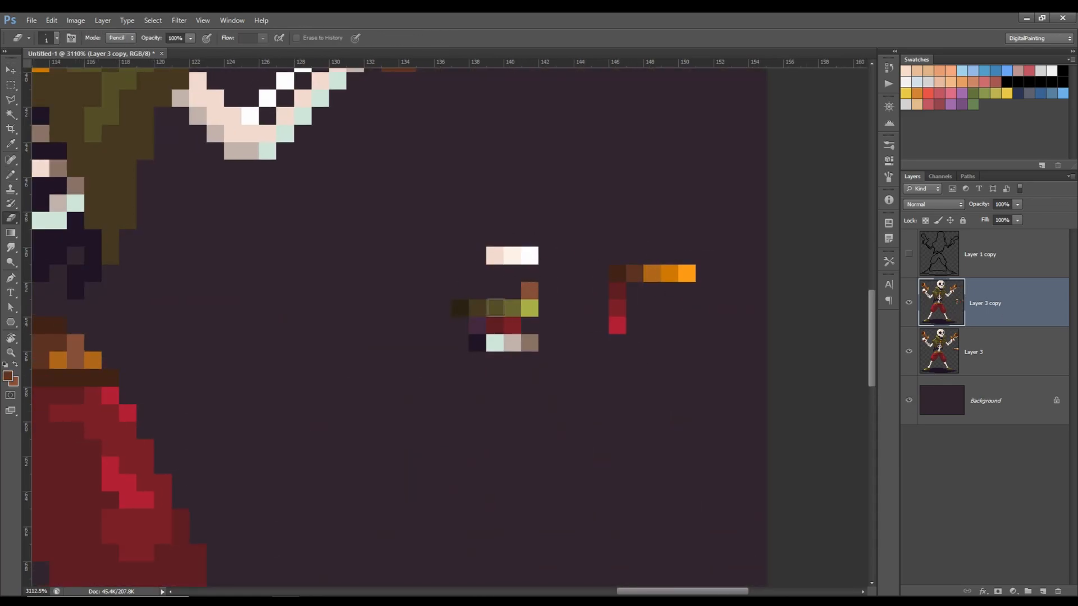
pyautogui.hotkey('ctrl', 'alt', 'z')
pyautogui.hotkey('ctrl', 'alt', 'z')
pyautogui.hotkey('ctrl', 'alt', 'z')
pyautogui.hotkey('ctrl', 'alt', 'z')
pyautogui.hotkey('ctrl', 'alt', 'z')
pyautogui.hotkey('ctrl', 'alt', 'z')
pyautogui.hotkey('ctrl', 'alt', 'z')
pyautogui.hotkey('ctrl', 'alt', 'z')
pyautogui.hotkey('ctrl', 'alt', 'z')
pyautogui.hotkey('ctrl', 'alt', 'z')
pyautogui.hotkey('ctrl', 'alt', 'z')
pyautogui.hotkey('ctrl', 'alt', 'z')
# Step: Move the compact palette nearer to the sprite and place a duplicate of it further out
pyautogui.press('v')
pyautogui.moveTo(694, 277); pyautogui.dragTo(538, 277)
pyautogui.press('m')
pyautogui.moveTo(443, 238); pyautogui.dragTo(550, 359)
pyautogui.press('v')
pyautogui.moveTo(398, 304); pyautogui.dragTo(573, 235)
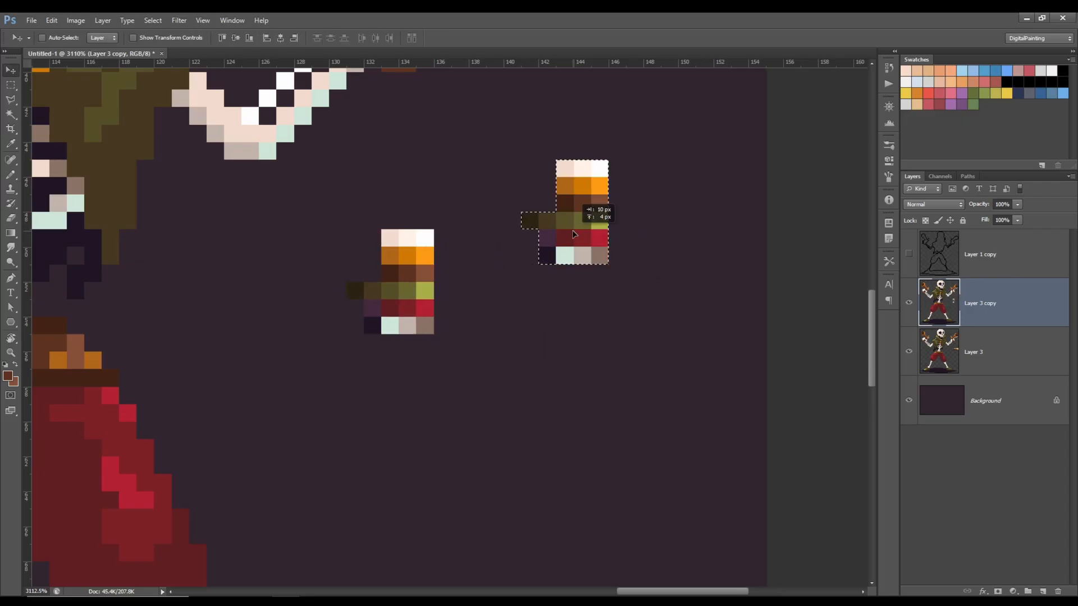
# Step: Arrange the duplicate's browns and oranges in one horizontal ramp with the three reds attached below the darkest brown
pyautogui.moveTo(558, 180); pyautogui.dragTo(648, 204)
pyautogui.moveTo(557, 197); pyautogui.dragTo(658, 210)
pyautogui.moveTo(615, 198); pyautogui.dragTo(649, 303)
pyautogui.moveTo(557, 232); pyautogui.dragTo(619, 333)
pyautogui.moveTo(610, 319); pyautogui.dragTo(642, 334)
pyautogui.moveTo(645, 339); pyautogui.dragTo(627, 357)
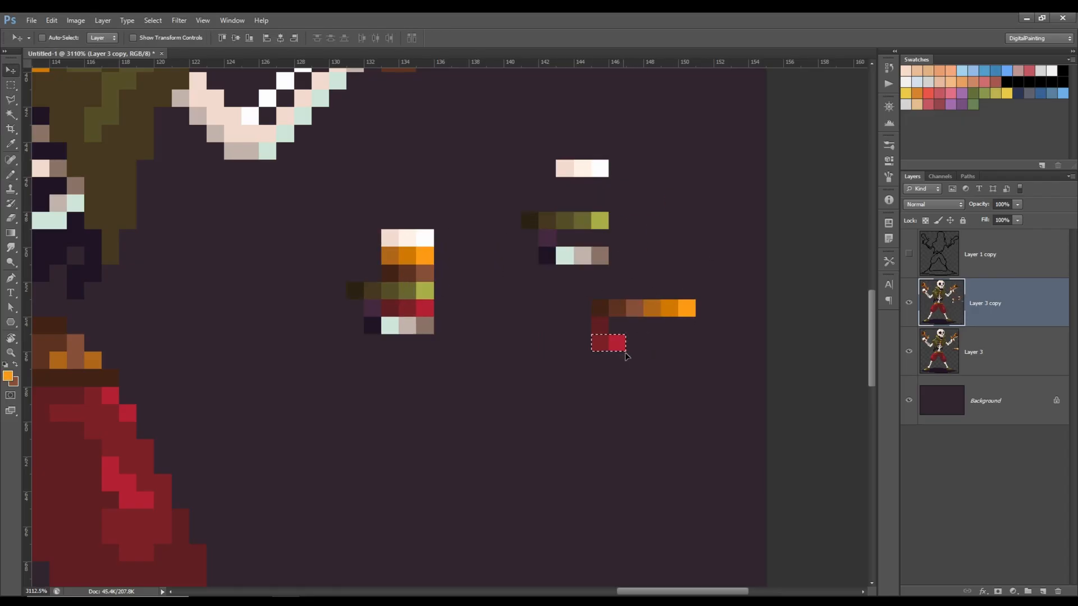
# Step: Rotate the duplicate's four-green ramp to vertical and stand it on the middle brown swatch of the horizontal ramp
pyautogui.press('m')
pyautogui.moveTo(541, 198); pyautogui.dragTo(621, 227)
pyautogui.moveTo(560, 204); pyautogui.dragTo(607, 256)
pyautogui.hotkey('ctrl', 't')
pyautogui.press('Return')
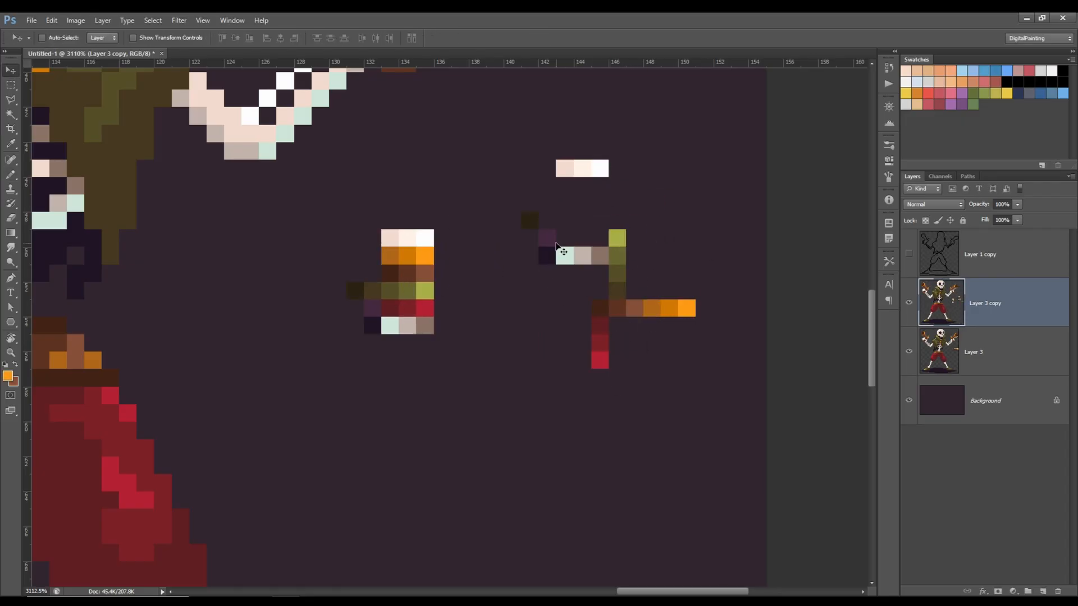
# Step: Attach the darkest olive swatch to the dark end of the brown ramp and the two purples beside the middle red
pyautogui.moveTo(640, 195); pyautogui.dragTo(692, 387)
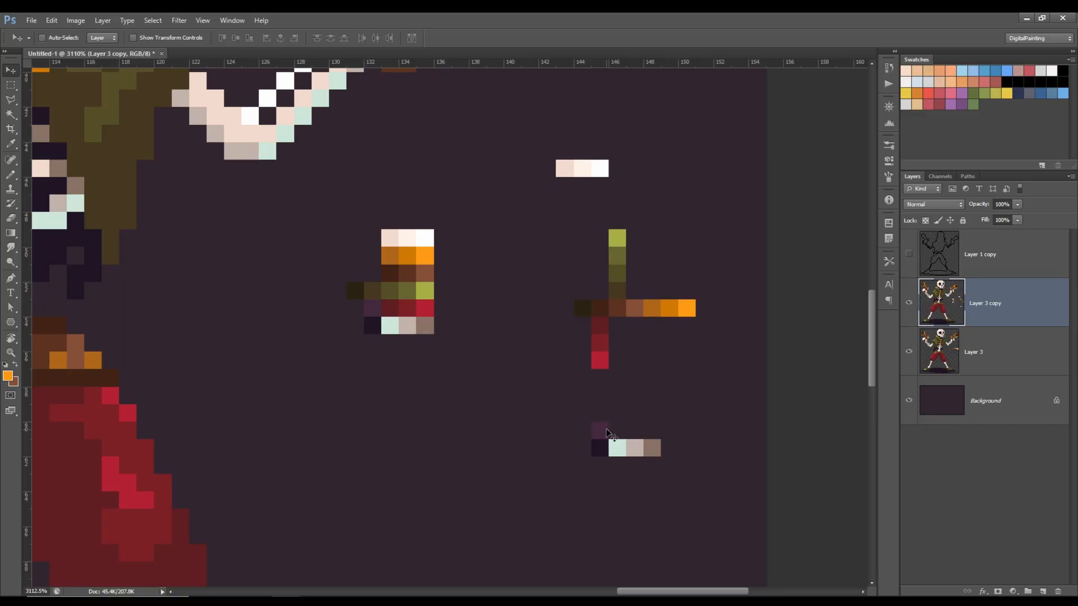
pyautogui.press('m')
pyautogui.moveTo(591, 440); pyautogui.dragTo(540, 337)
pyautogui.press('v')
pyautogui.press('m')
pyautogui.moveTo(589, 421); pyautogui.dragTo(606, 443)
pyautogui.press('v')
pyautogui.moveTo(607, 446); pyautogui.dragTo(575, 473)
# Step: Join the greys, bone whites and mint into one vertical ramp hanging from the lightest brown swatch
pyautogui.press('m')
pyautogui.moveTo(574, 477); pyautogui.dragTo(500, 237)
pyautogui.press('v')
pyautogui.press('m')
pyautogui.press('v')
pyautogui.moveTo(500, 239); pyautogui.dragTo(584, 224)
pyautogui.moveTo(550, 229); pyautogui.dragTo(520, 212)
pyautogui.hotkey('ctrl', 't')
pyautogui.moveTo(678, 344); pyautogui.dragTo(603, 425)
pyautogui.press('Return')
pyautogui.moveTo(470, 339); pyautogui.dragTo(536, 383)
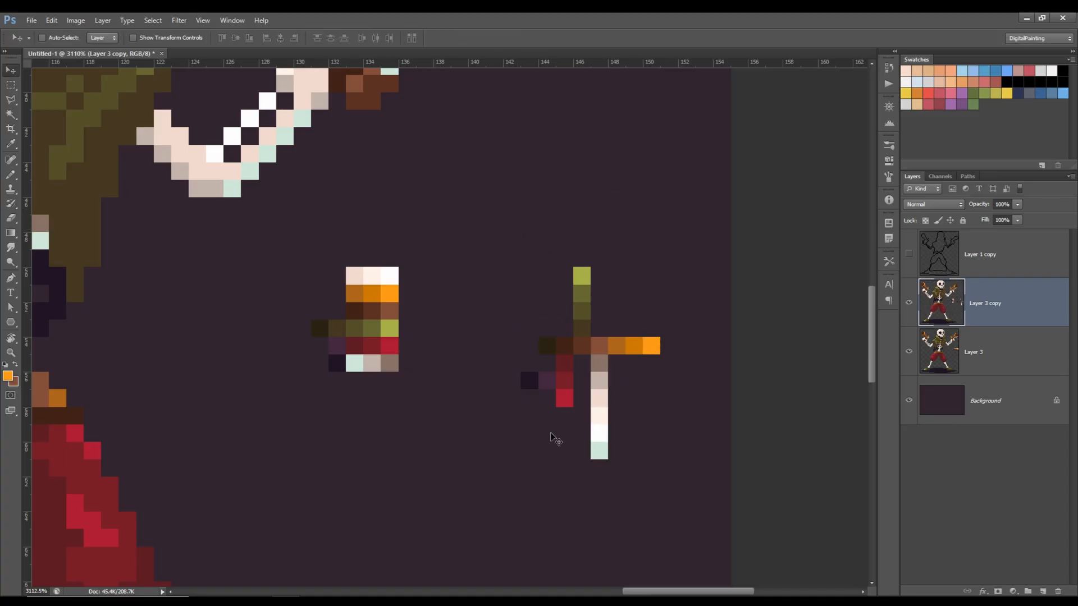
pyautogui.scroll(-5, 578, 309)
pyautogui.scroll(5, 564, 334)
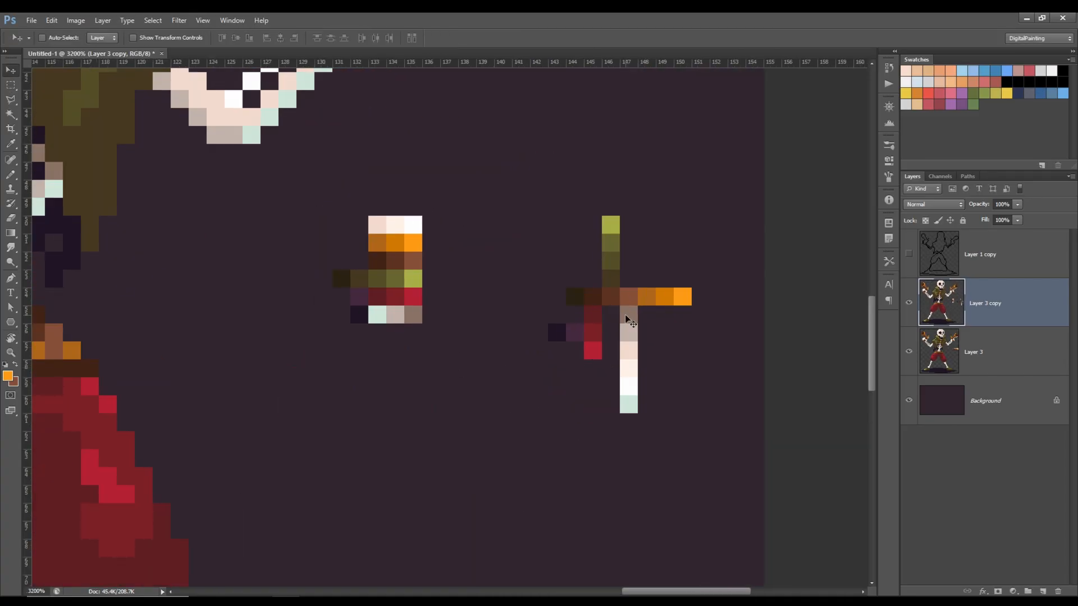
pyautogui.press('m')
pyautogui.moveTo(584, 270); pyautogui.dragTo(637, 323)
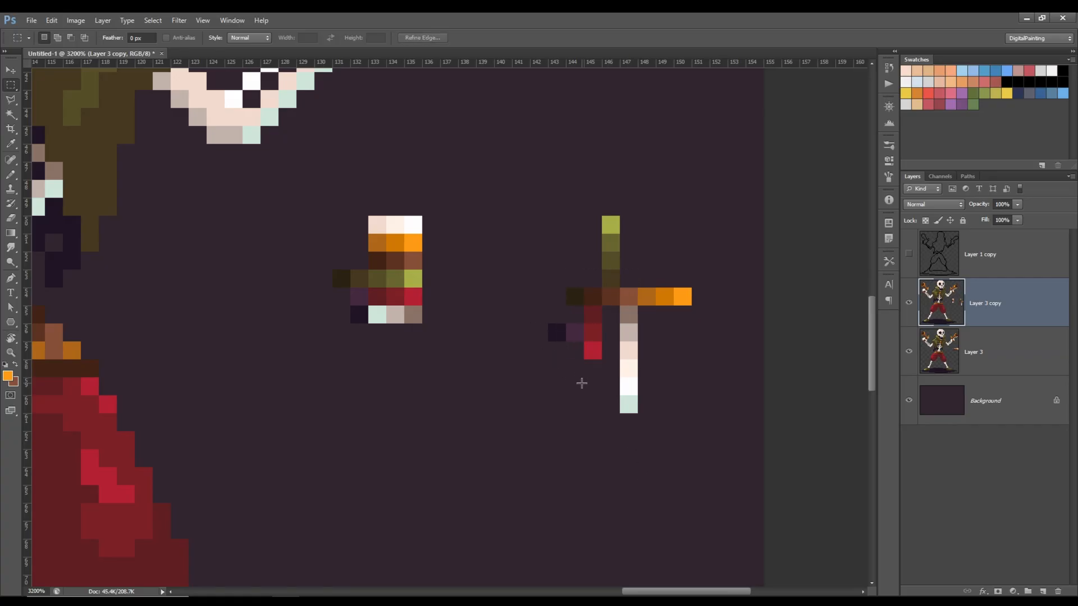
pyautogui.press('v')
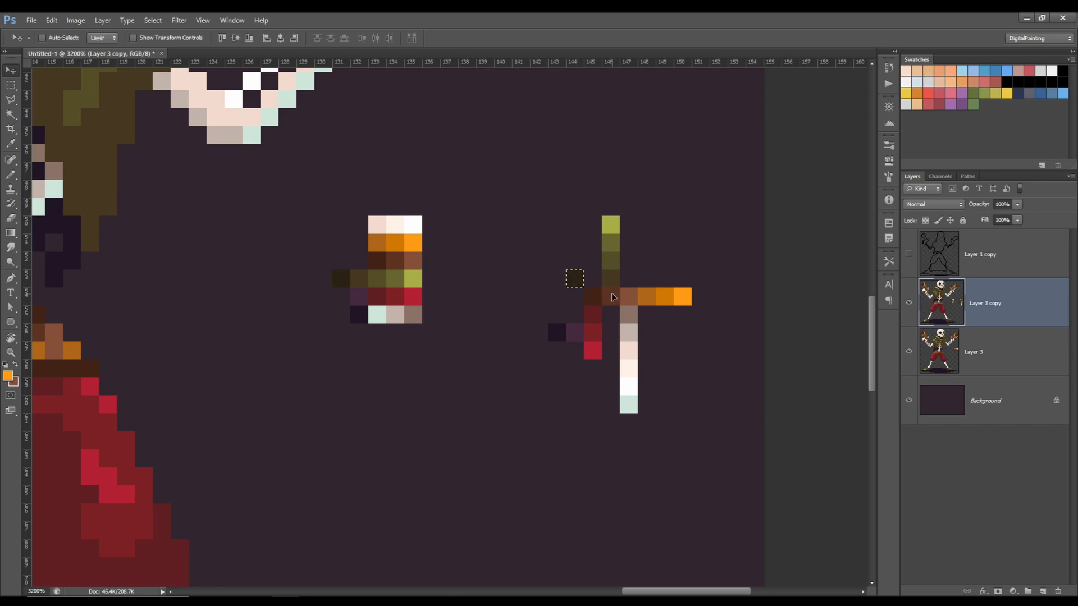
pyautogui.press('m')
pyautogui.moveTo(604, 219); pyautogui.dragTo(614, 282)
pyautogui.press('v')
pyautogui.moveTo(612, 279)
pyautogui.mouseDown()
pyautogui.moveTo(575, 261)
pyautogui.moveTo(594, 270)
pyautogui.mouseUp()
pyautogui.press('v')
pyautogui.press('m')
pyautogui.moveTo(568, 182); pyautogui.dragTo(579, 208)
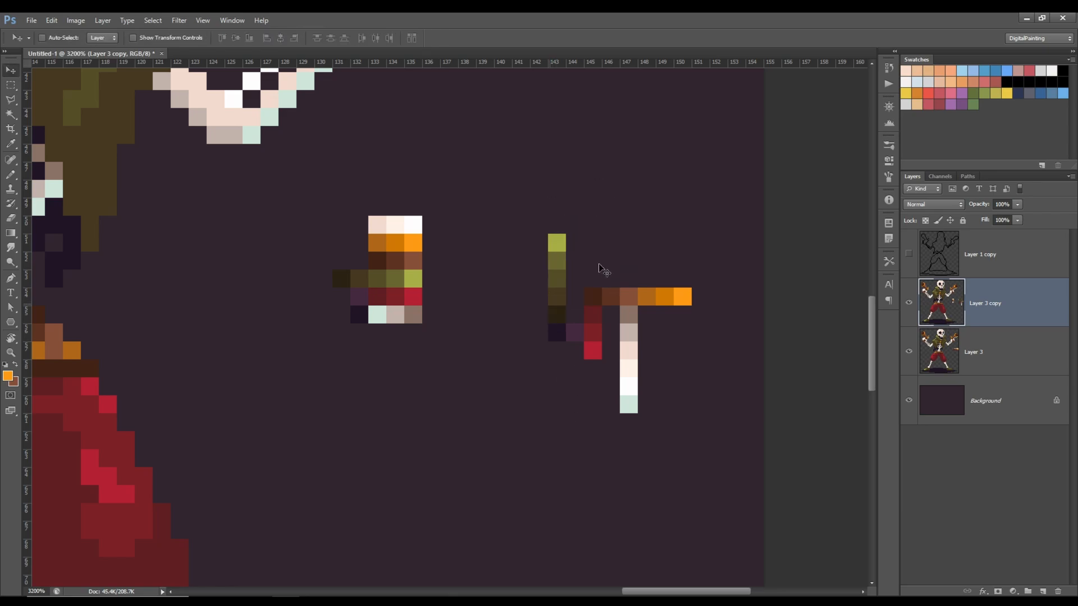
pyautogui.moveTo(556, 303); pyautogui.dragTo(610, 285)
# Step: Select the darkest olive with the Magic Wand to check where the copied sprite uses it
pyautogui.press('w')
pyautogui.scroll(-5, 562, 441)
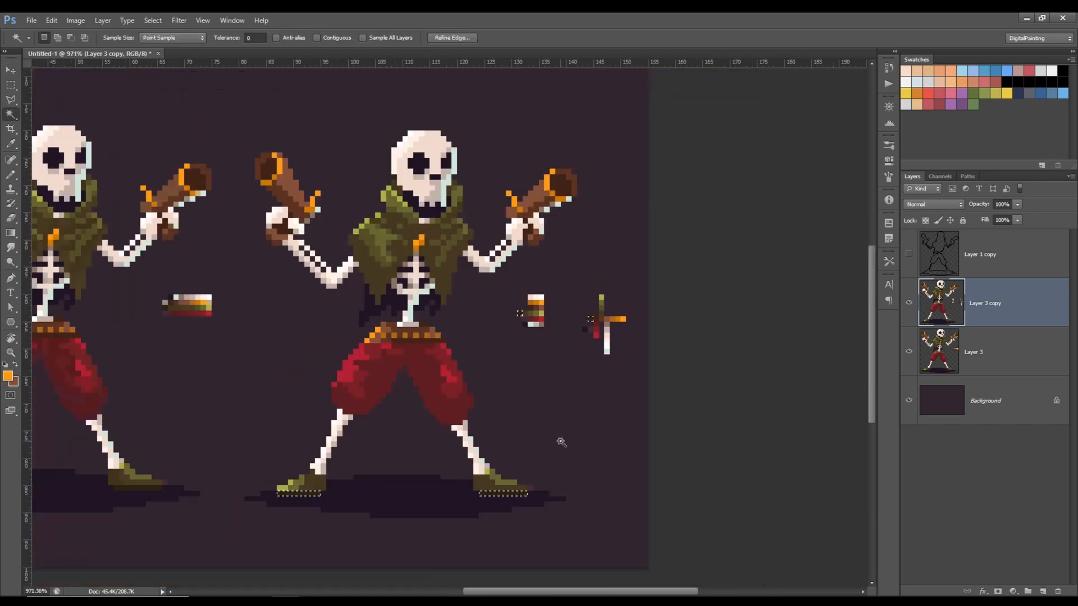
pyautogui.moveTo(576, 331); pyautogui.dragTo(561, 311)
# Step: Duplicate the branching palette and place the duplicate below it
pyautogui.press('m')
pyautogui.moveTo(596, 199); pyautogui.dragTo(691, 315)
pyautogui.press('v')
pyautogui.moveTo(632, 224); pyautogui.dragTo(583, 333)
pyautogui.moveTo(583, 332); pyautogui.dragTo(615, 367)
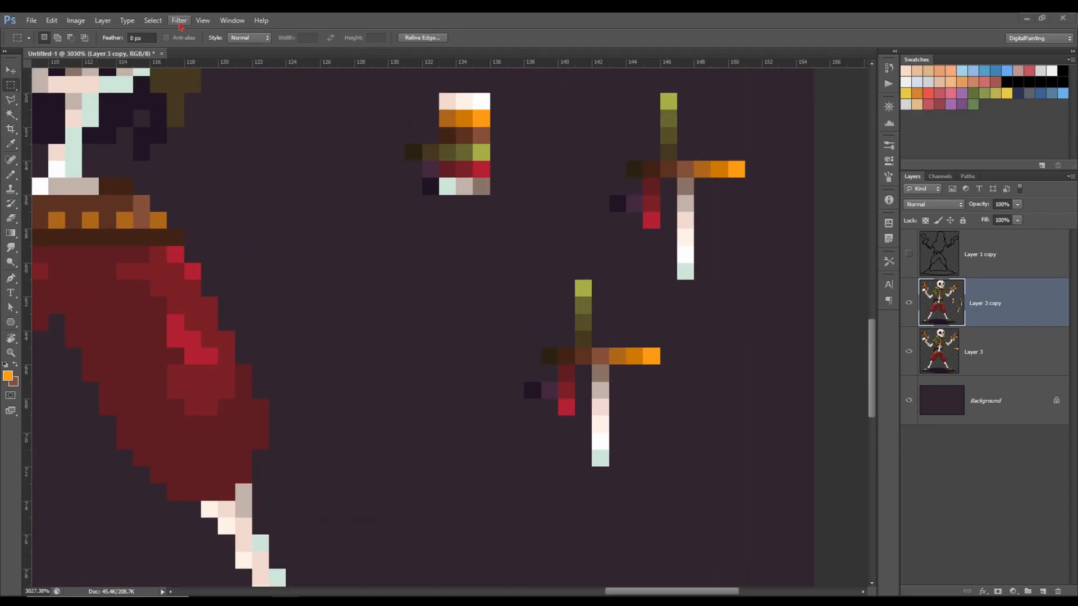
pyautogui.press('m')
pyautogui.scroll(1, 564, 337)
pyautogui.moveTo(555, 329); pyautogui.dragTo(607, 383)
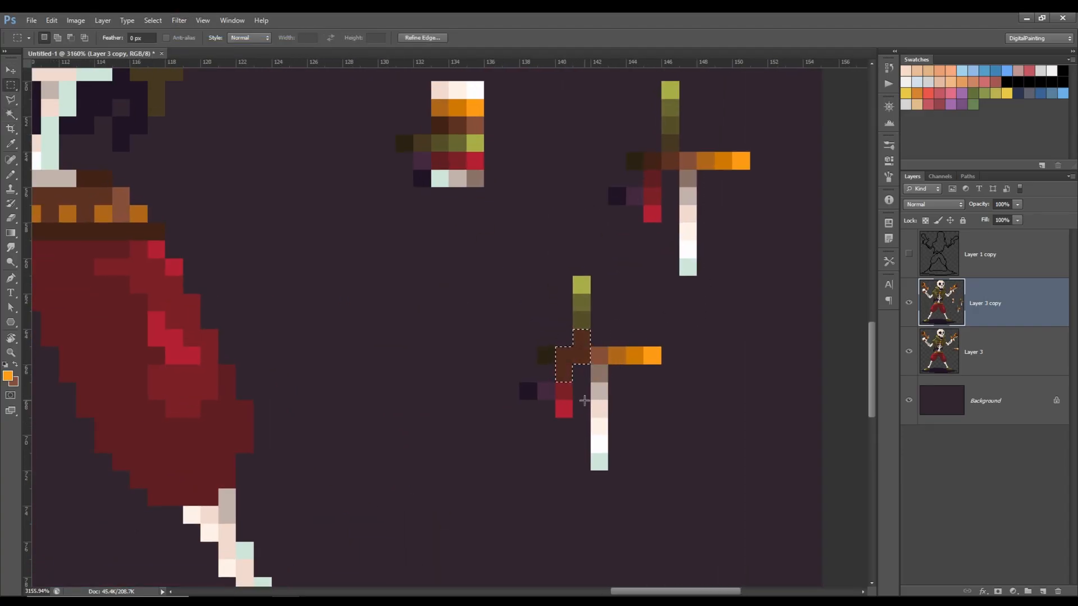
pyautogui.hotkey('ctrl', 'd')
# Step: Average the lower palette's darkest olive and two dark browns into one colour and recolour the copy's belt, guns and soles with it
pyautogui.scroll(-2, 598, 394)
pyautogui.scroll(2, 596, 370)
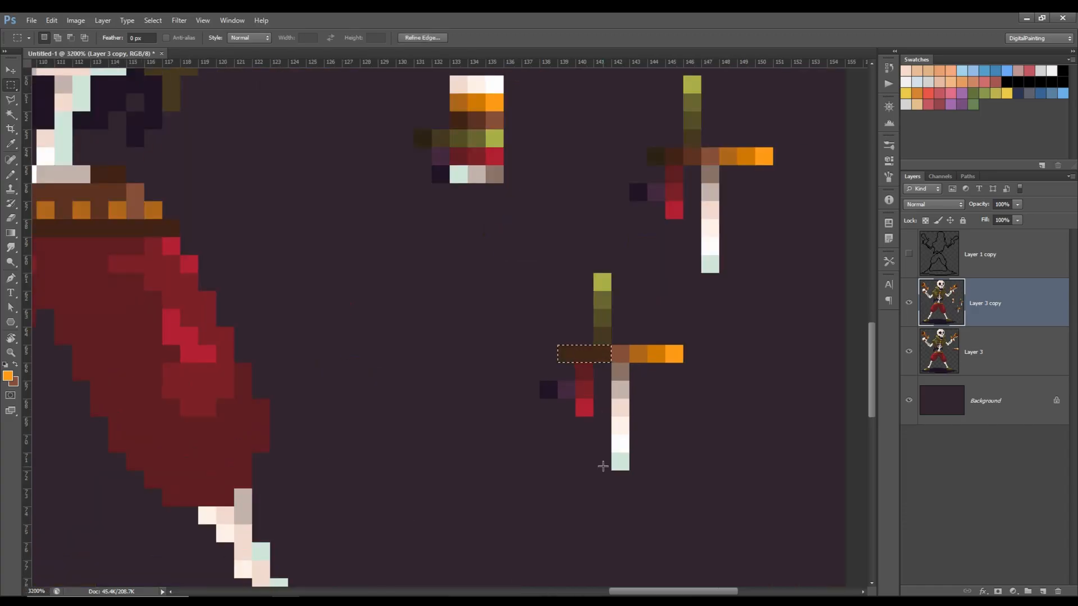
pyautogui.scroll(-1, 602, 367)
pyautogui.press('w')
pyautogui.press('b')
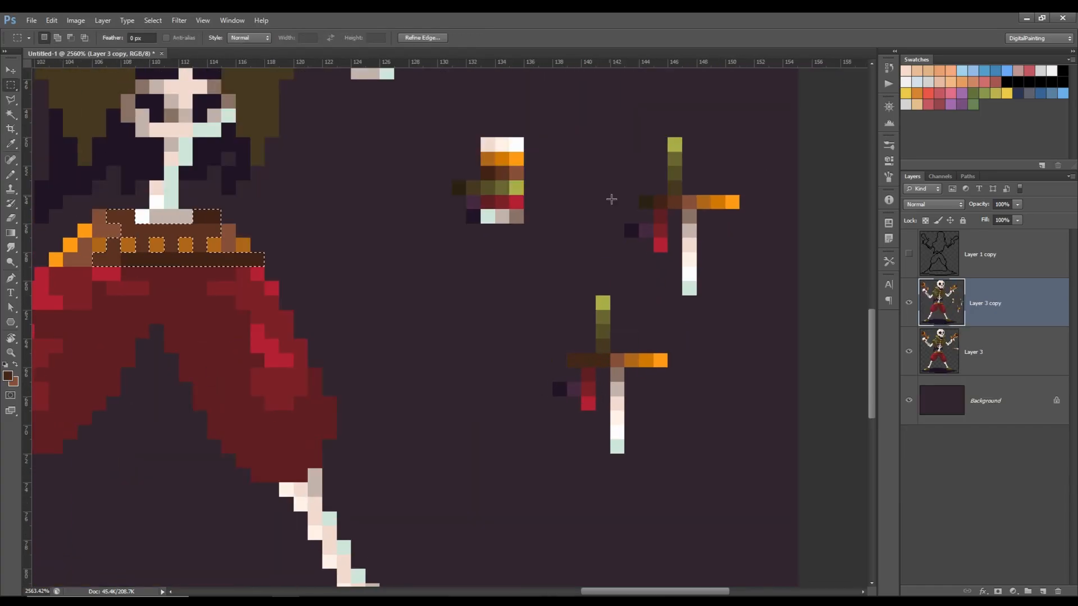
pyautogui.scroll(-4, 617, 404)
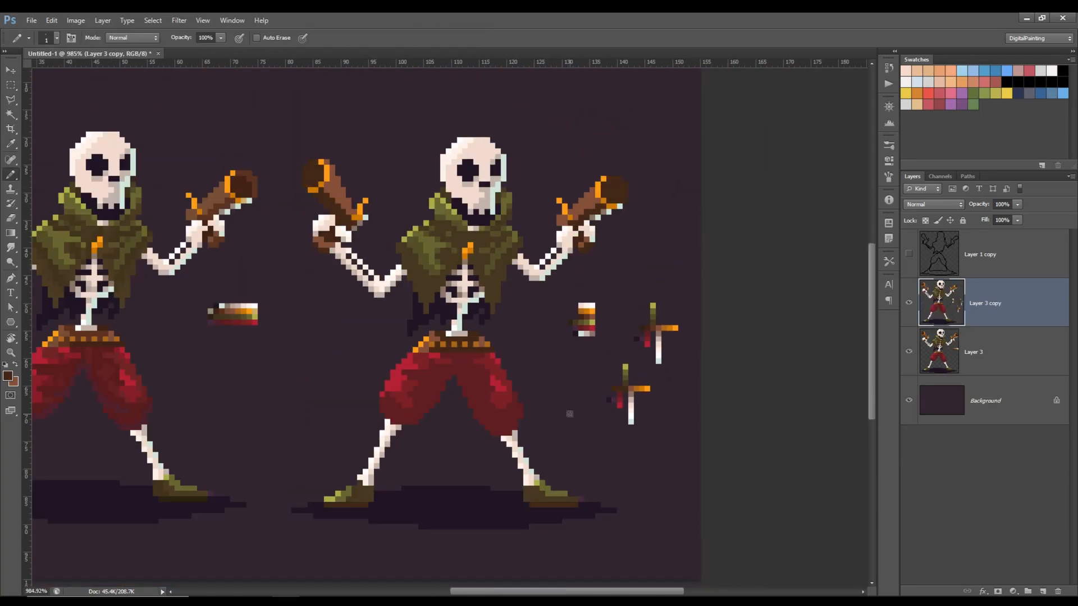
# Step: Sample the darkest purple and eliminate the lighter muted purple from the copied sprite's shoe tip and the palettes with the Magic Wand
pyautogui.keyDown('alt'); pyautogui.click(445, 312); pyautogui.keyUp('alt')
pyautogui.moveTo(603, 191); pyautogui.dragTo(620, 193)
pyautogui.press('m')
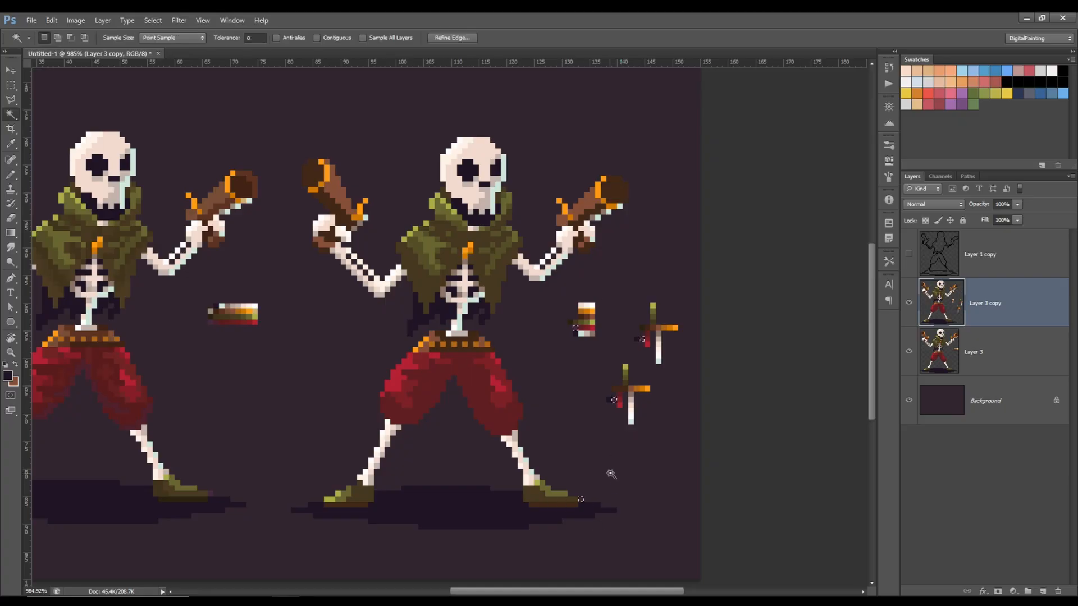
pyautogui.scroll(3, 645, 393)
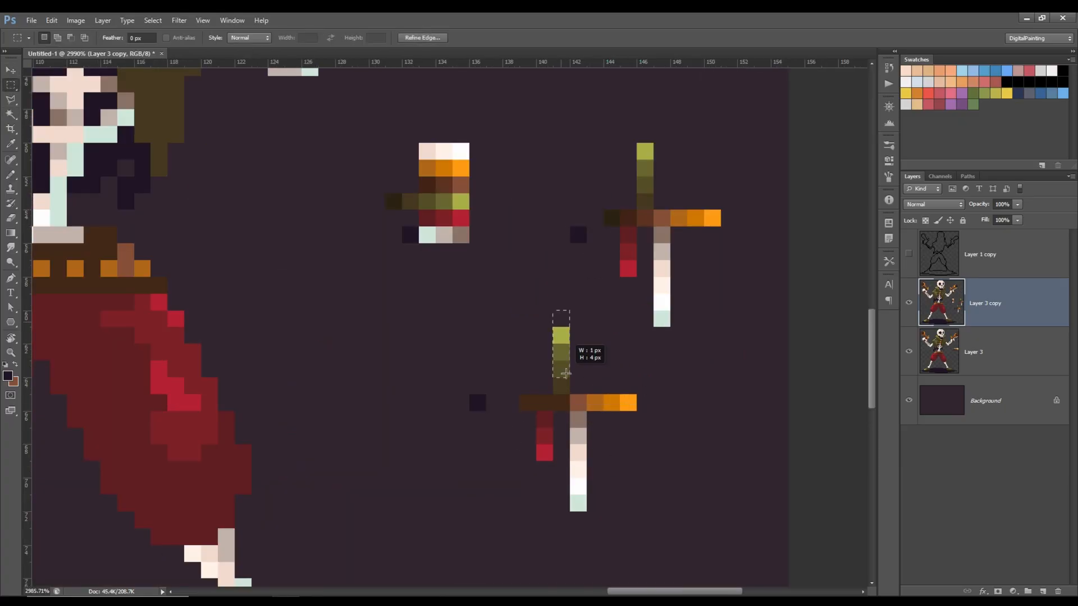
# Step: Select the copy's darkest orange with the Magic Wand and fill it with the neighbouring orange sampled from the palette
pyautogui.moveTo(566, 374); pyautogui.dragTo(568, 389)
pyautogui.hotkey('ctrl', 'd')
pyautogui.press('w')
pyautogui.click(578, 402)
pyautogui.moveTo(760, 436)
pyautogui.mouseDown()
pyautogui.moveTo(700, 432)
pyautogui.moveTo(738, 417)
pyautogui.moveTo(703, 424)
pyautogui.moveTo(707, 415)
pyautogui.mouseUp()
pyautogui.hotkey('ctrl', 'd')
pyautogui.click(682, 425)
pyautogui.press('i')
pyautogui.click(692, 425)
pyautogui.hotkey('alt', 'BackSpace')
# Step: Close the gap in the lower palette's orange ramp and place the reds in line with the dark brown, deleting the old red column
pyautogui.press('m')
pyautogui.moveTo(646, 386)
pyautogui.mouseDown()
pyautogui.moveTo(657, 398)
pyautogui.moveTo(635, 395)
pyautogui.mouseUp()
pyautogui.press('v')
pyautogui.press('b')
pyautogui.keyDown('alt'); pyautogui.click(575, 436); pyautogui.keyUp('alt')
pyautogui.click(535, 392)
pyautogui.moveTo(562, 401)
pyautogui.mouseDown()
pyautogui.moveTo(571, 450)
pyautogui.moveTo(581, 424)
pyautogui.mouseUp()
pyautogui.press('Delete')
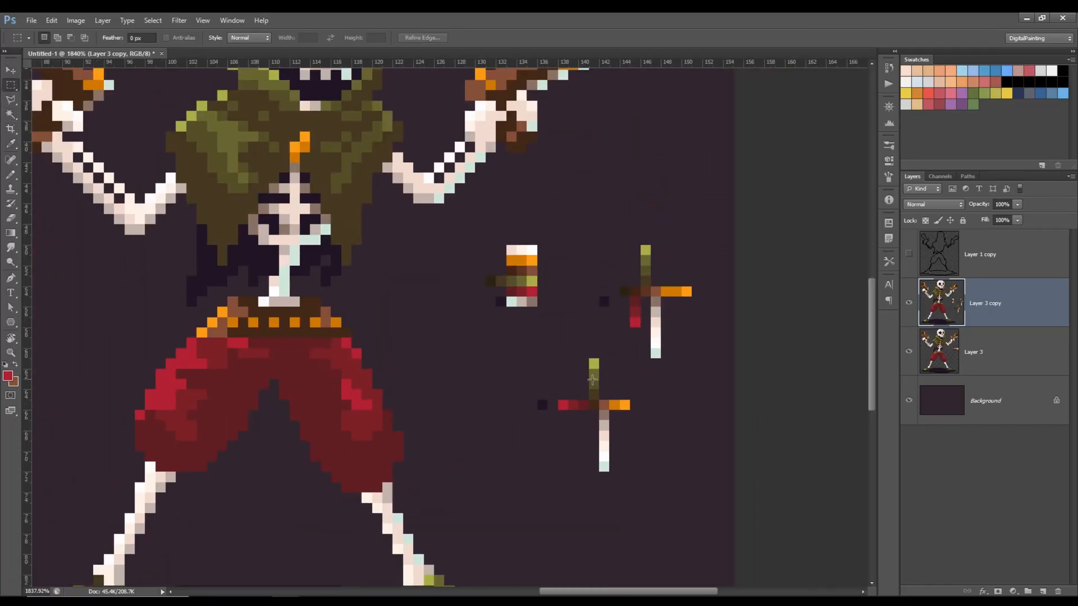
# Step: Select the copy's darkest olive and tint it with the sampled dark brown using a Hue-mode Pencil at 30% opacity
pyautogui.moveTo(594, 387); pyautogui.dragTo(628, 387)
pyautogui.moveTo(595, 389); pyautogui.dragTo(609, 418)
pyautogui.press('w')
pyautogui.click(593, 401)
pyautogui.press('i')
pyautogui.click(588, 420)
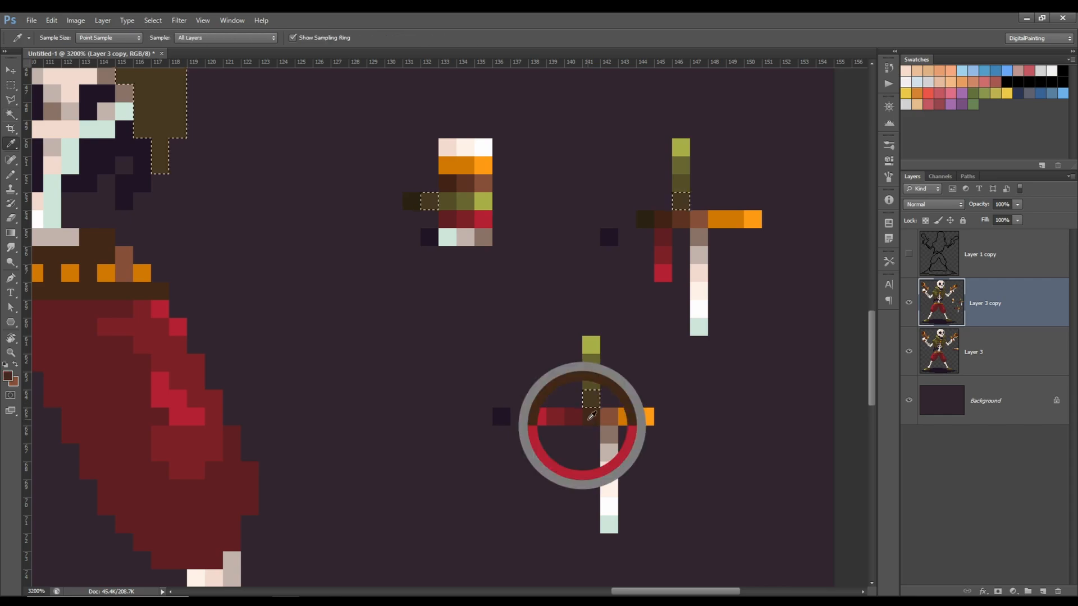
pyautogui.press('b')
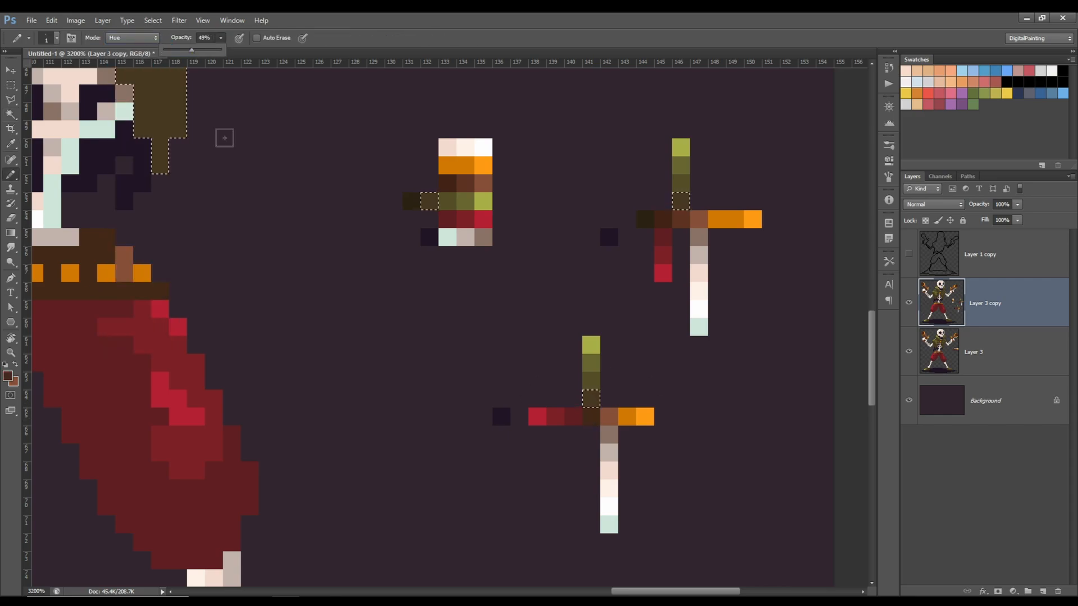
pyautogui.hotkey('ctrl', 'd')
pyautogui.press(']')
pyautogui.press(']')
pyautogui.press(']')
pyautogui.press('3')
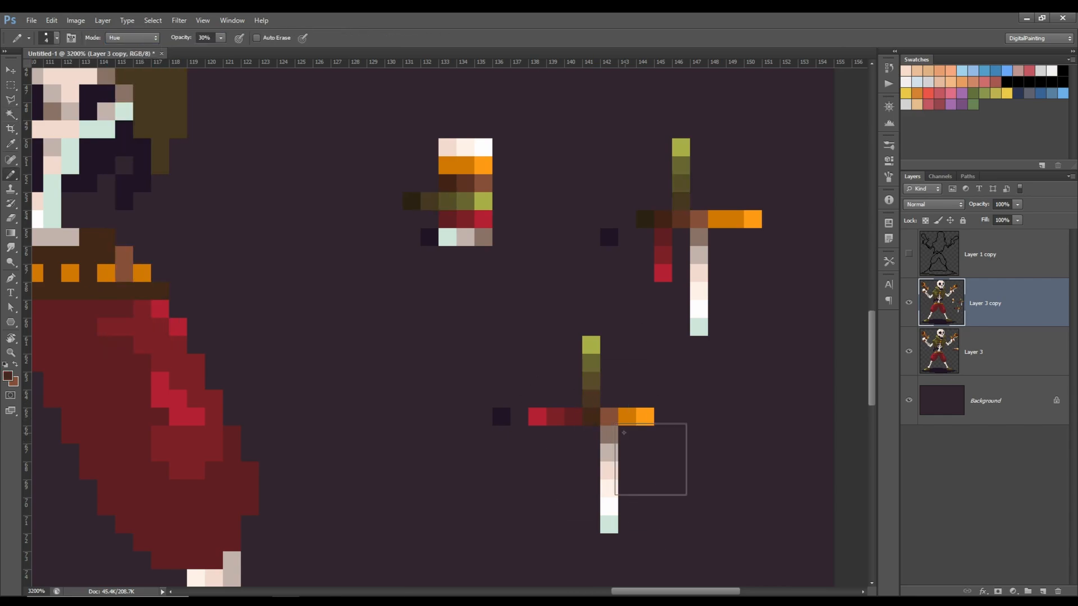
# Step: Darken the copy's lighter brown with a Levels shadow input of 19 and adjust its Hue/Saturation, clearing the selection
pyautogui.press('w')
pyautogui.scroll(-2, 624, 404)
pyautogui.scroll(2, 614, 410)
pyautogui.click(625, 407)
pyautogui.press('b')
pyautogui.press('m')
pyautogui.hotkey('ctrl', 'l')
pyautogui.moveTo(725, 263); pyautogui.dragTo(736, 266)
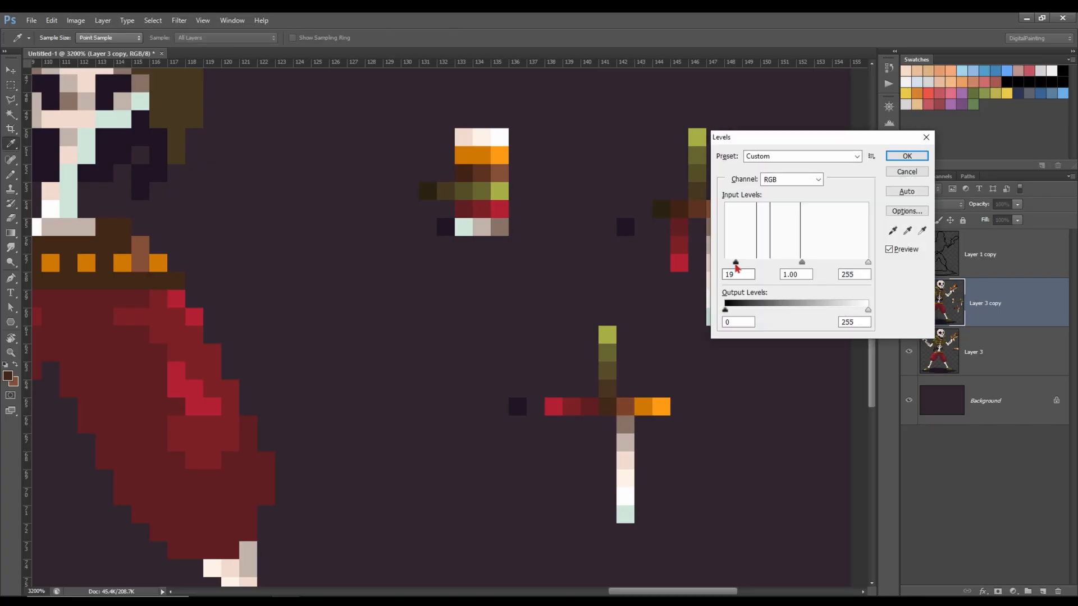
pyautogui.press('Return')
pyautogui.hotkey('ctrl', 'u')
pyautogui.moveTo(814, 208); pyautogui.dragTo(806, 211)
pyautogui.press('Return')
pyautogui.scroll(-3, 686, 377)
pyautogui.press('w')
pyautogui.click(604, 288)
pyautogui.press('m')
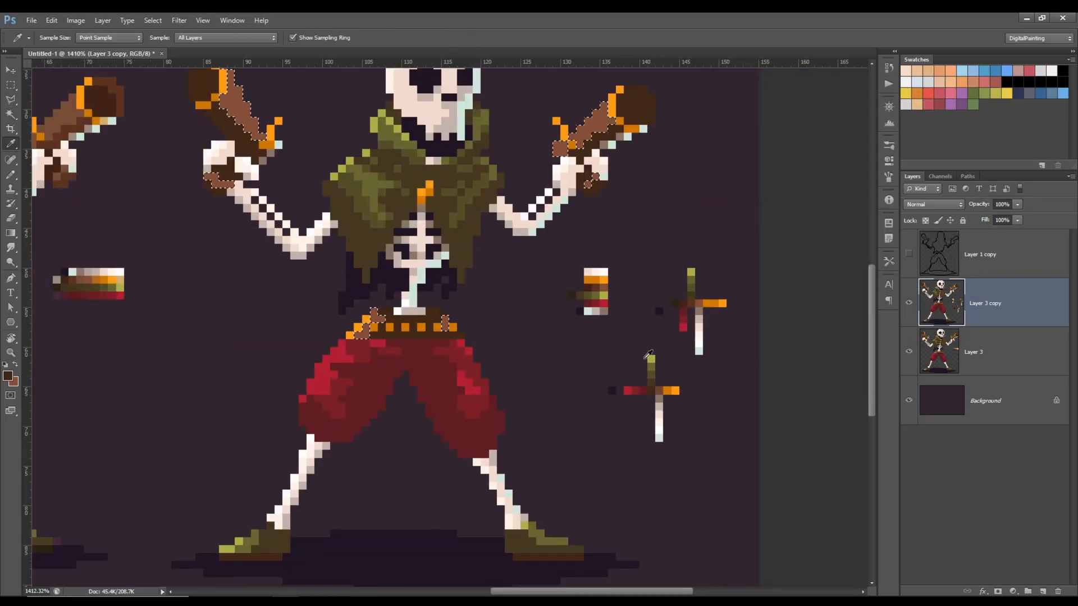
pyautogui.hotkey('ctrl', 'd')
# Step: Shift the lower palette's light brown, orange and bone ramps one pixel over and blend a transition brown into the gap with a Normal-mode Pencil
pyautogui.moveTo(711, 384); pyautogui.dragTo(707, 429)
pyautogui.scroll(3, 674, 441)
pyautogui.press('m')
pyautogui.moveTo(636, 422); pyautogui.dragTo(688, 547)
pyautogui.moveTo(651, 431); pyautogui.dragTo(669, 431)
pyautogui.press('b')
pyautogui.rightClick(669, 431)
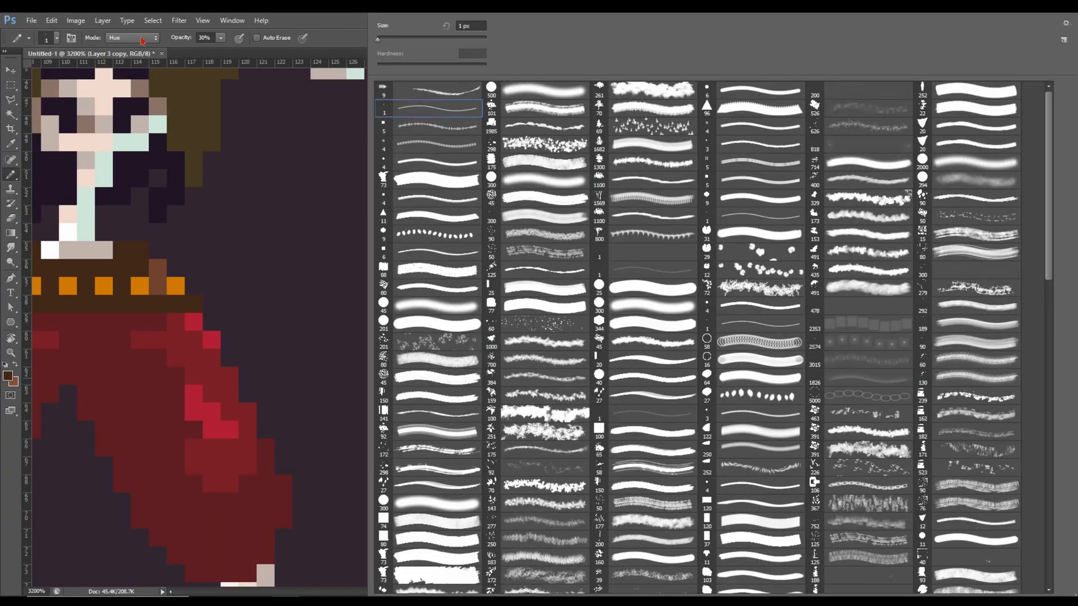
pyautogui.click(142, 41)
pyautogui.click(127, 49)
pyautogui.click(221, 38)
pyautogui.moveTo(216, 50); pyautogui.dragTo(261, 51)
pyautogui.press('0')
pyautogui.moveTo(562, 168); pyautogui.dragTo(616, 553)
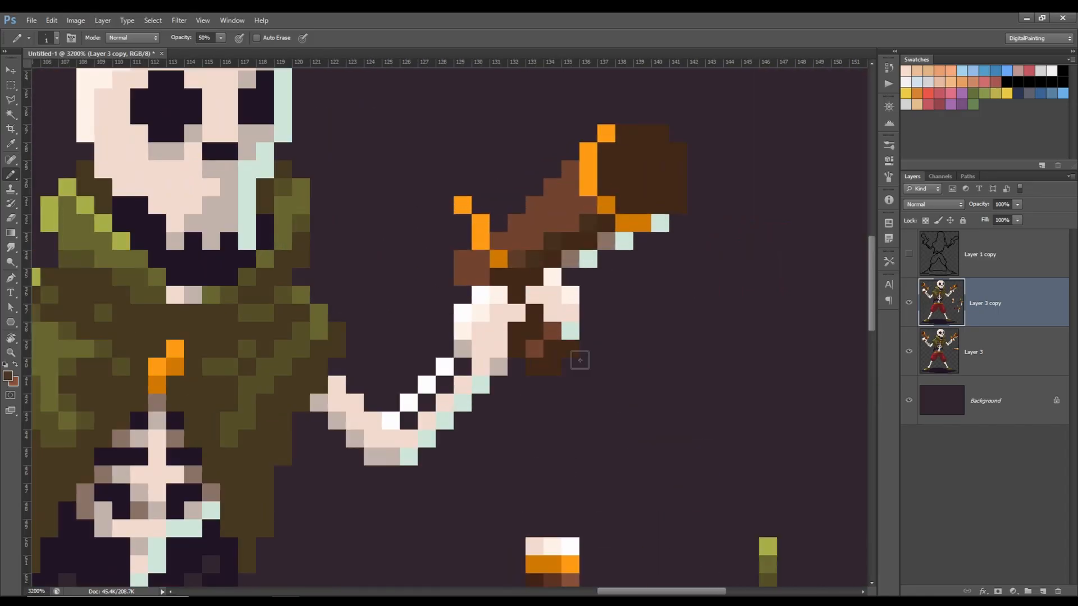
# Step: Try blending the palette's darkest olive with brown and brushing the mix over the copy's cloak, undoing the stroke
pyautogui.scroll(-5, 636, 436)
pyautogui.moveTo(642, 442); pyautogui.dragTo(605, 238)
pyautogui.scroll(5, 629, 436)
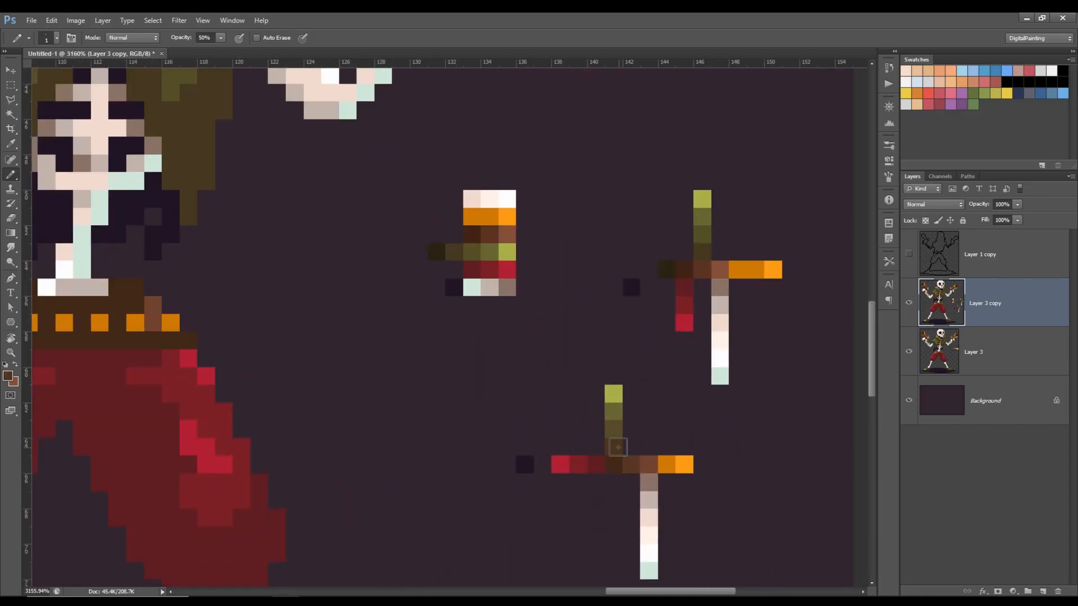
pyautogui.click(618, 447)
pyautogui.scroll(-5, 618, 447)
pyautogui.press('w')
pyautogui.moveTo(611, 339); pyautogui.dragTo(679, 464)
pyautogui.press('b')
pyautogui.moveTo(373, 256); pyautogui.dragTo(488, 314)
pyautogui.scroll(-3, 551, 465)
pyautogui.hotkey('ctrl', 'z')
pyautogui.scroll(5, 668, 456)
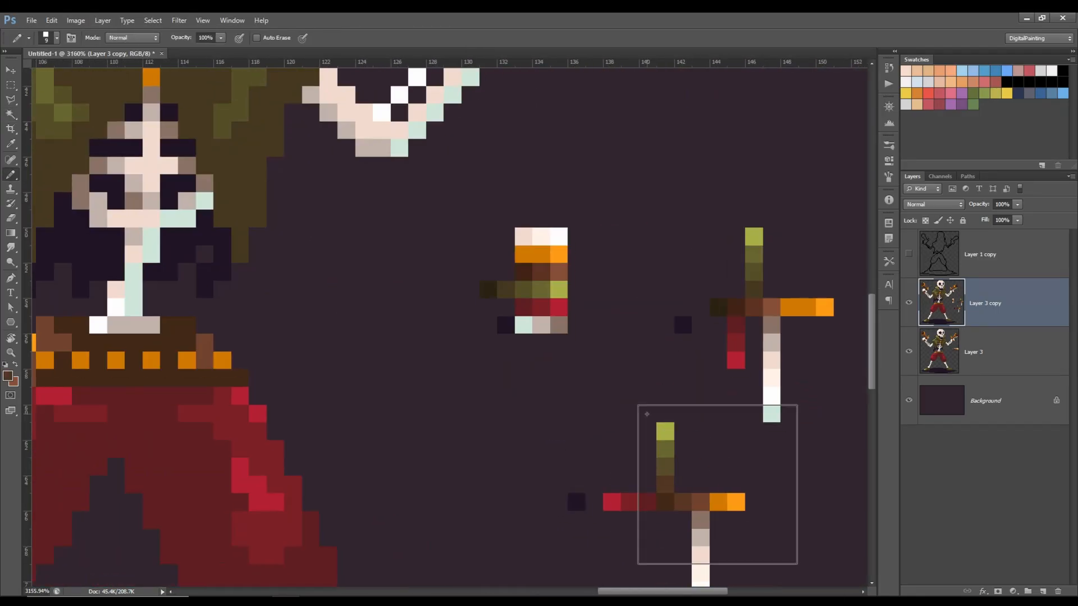
# Step: Try recolouring the cloak's darkest olive again through a Magic Wand selection, and return the Pencil to 1 px
pyautogui.press('w')
pyautogui.click(664, 466)
pyautogui.scroll(-2, 663, 461)
pyautogui.press('b')
pyautogui.moveTo(269, 180); pyautogui.dragTo(226, 232)
pyautogui.press('[')
pyautogui.press('[')
pyautogui.press('[')
pyautogui.press('[')
pyautogui.press('[')
pyautogui.press('[')
pyautogui.press('[')
pyautogui.press('[')
pyautogui.scroll(2, 669, 488)
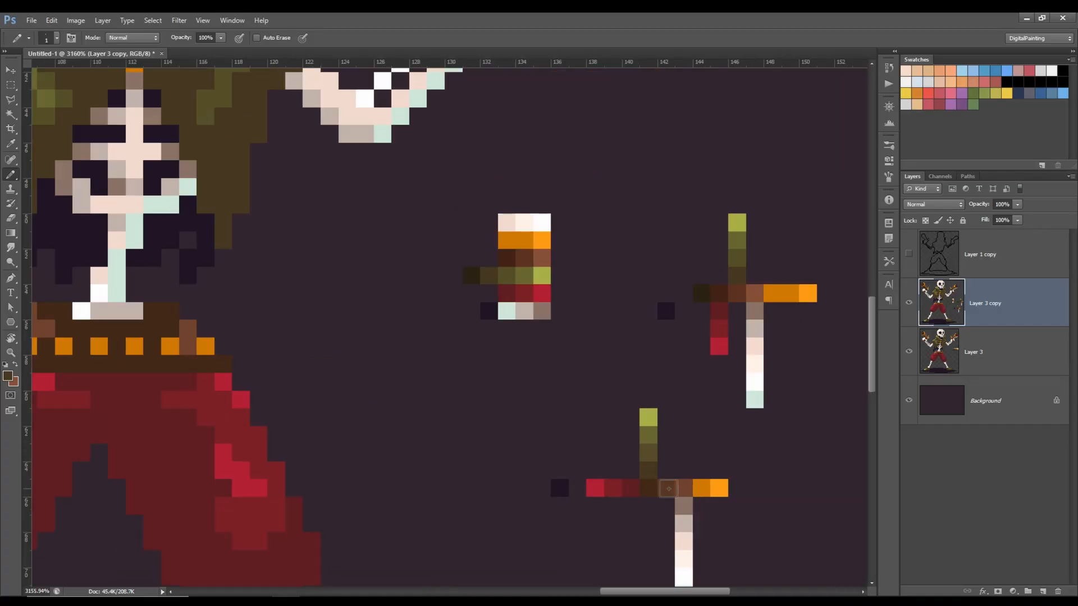
# Step: Paint the transition brown into the shaded edges of the copy's gun barrels at 100% opacity
pyautogui.scroll(-3, 667, 441)
pyautogui.scroll(3, 506, 284)
pyautogui.press('0')
pyautogui.click(503, 294)
pyautogui.scroll(-2, 505, 297)
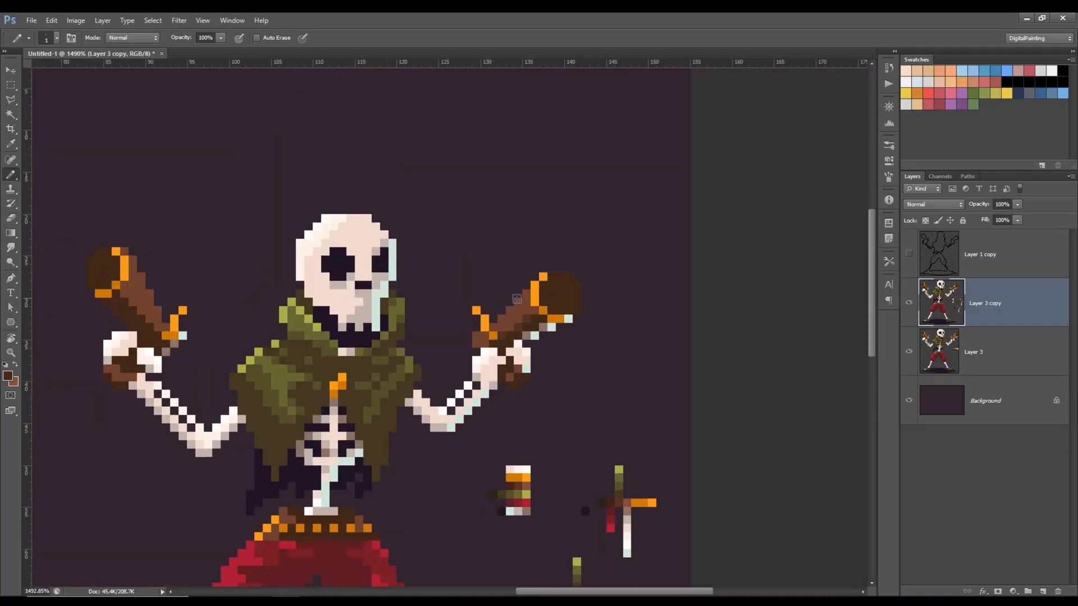
pyautogui.click(516, 298)
pyautogui.scroll(-2, 589, 413)
pyautogui.scroll(4, 617, 477)
pyautogui.scroll(-3, 696, 356)
pyautogui.scroll(3, 617, 393)
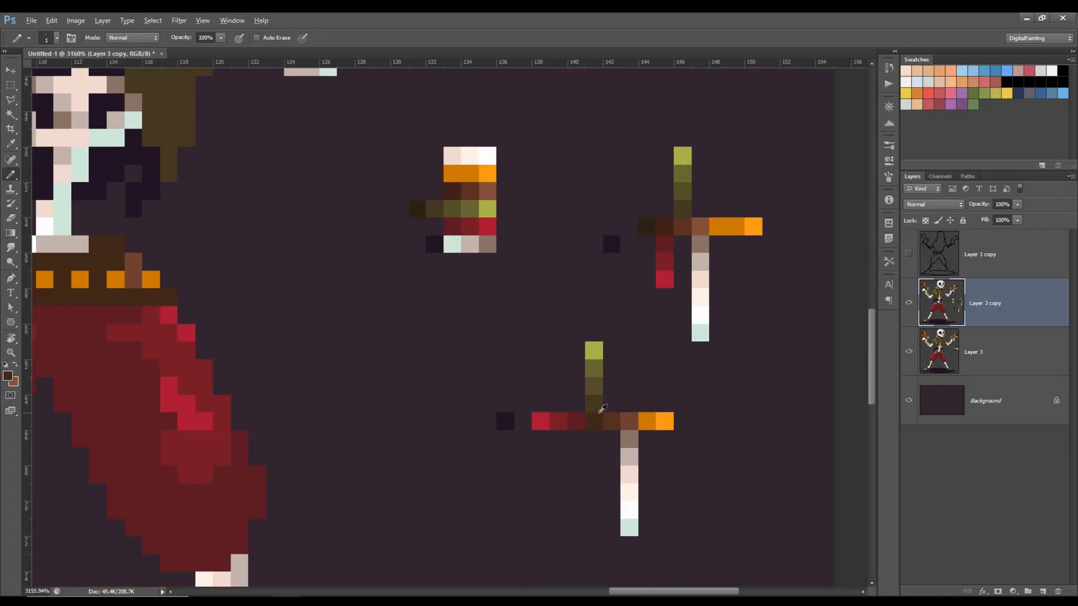
# Step: Reduce the saturation of the copy's darkest brown with Hue/Saturation
pyautogui.press('i')
pyautogui.hotkey('ctrl', 'u')
pyautogui.moveTo(813, 204); pyautogui.dragTo(791, 206)
pyautogui.click(947, 124)
# Step: Blend a dark reddish brown between the palette's darkest red and dark brown, and shade the inner trouser legs with the dark tones
pyautogui.scroll(-3, 690, 303)
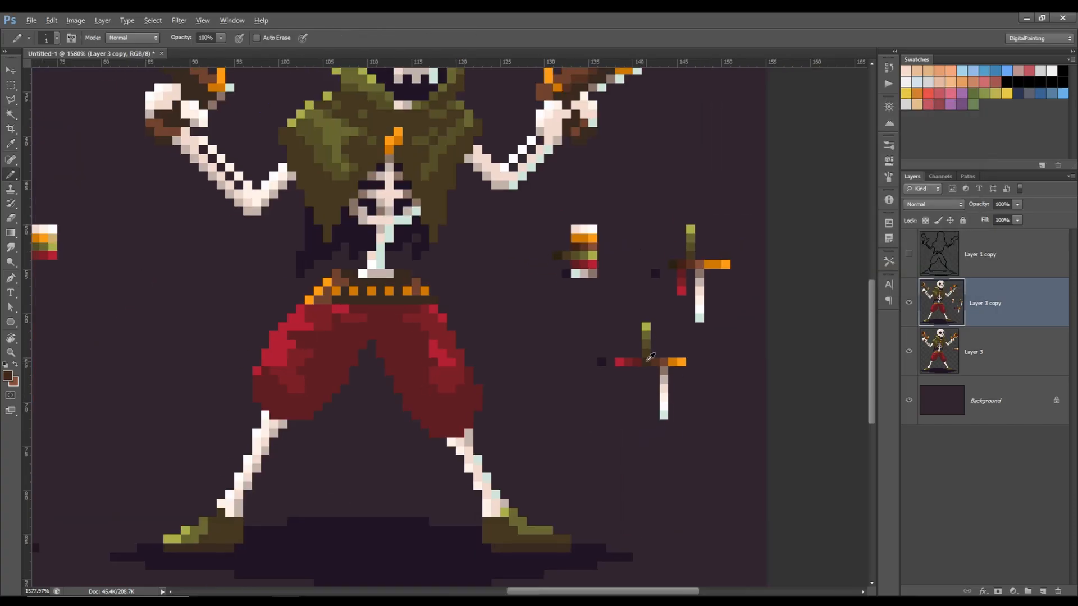
pyautogui.scroll(3, 376, 303)
pyautogui.scroll(-4, 444, 418)
pyautogui.scroll(4, 639, 427)
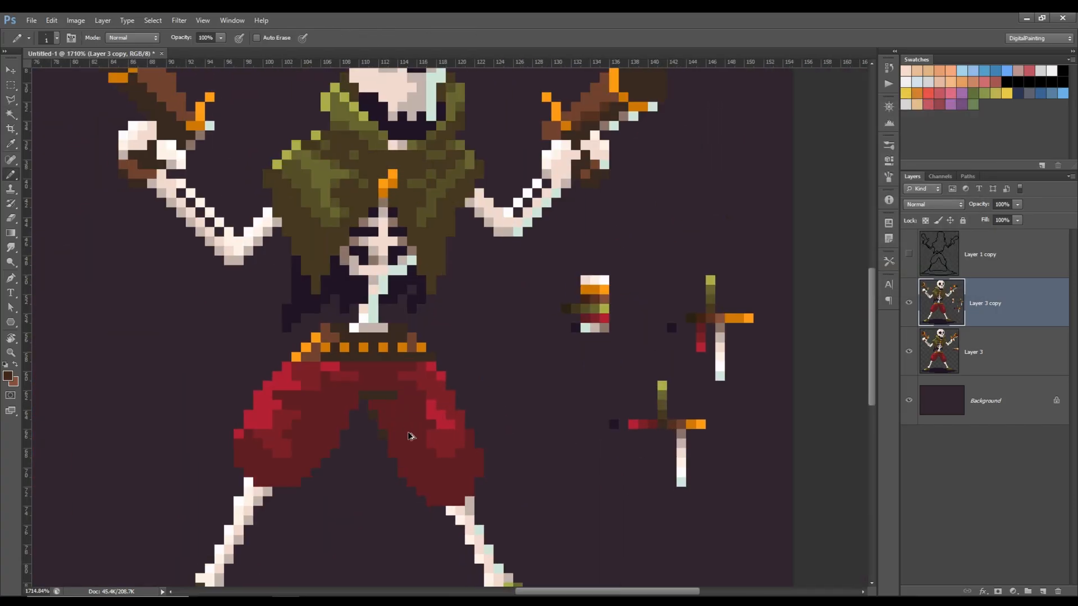
pyautogui.press('5')
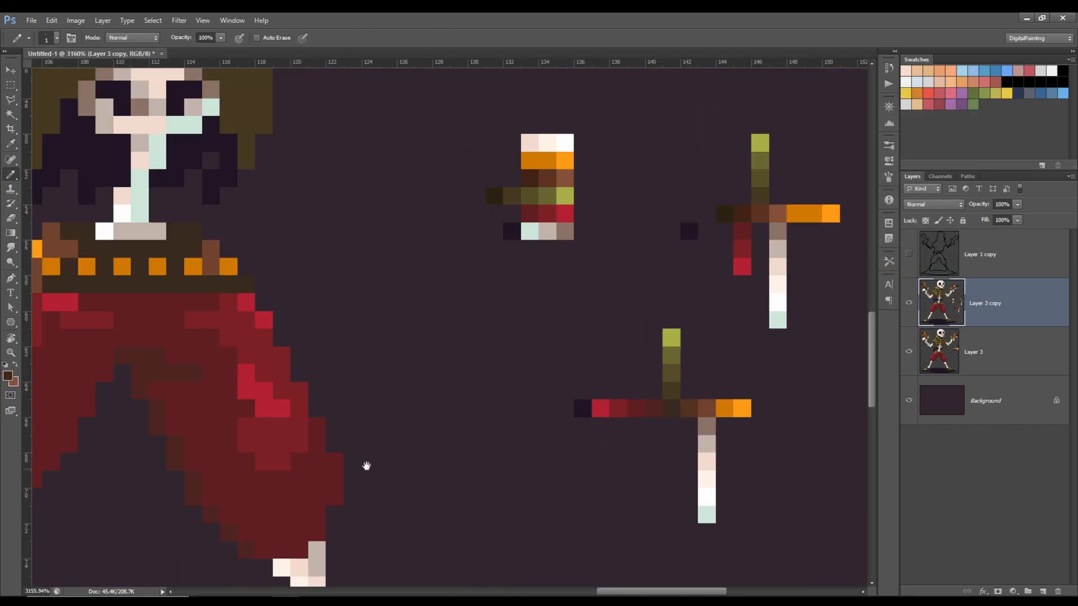
pyautogui.scroll(-5, 366, 466)
pyautogui.scroll(4, 505, 392)
pyautogui.scroll(-4, 562, 365)
pyautogui.scroll(3, 554, 349)
# Step: Delete the two older palettes beside the copy and move the remaining branching palette closer to the sprite
pyautogui.press('m')
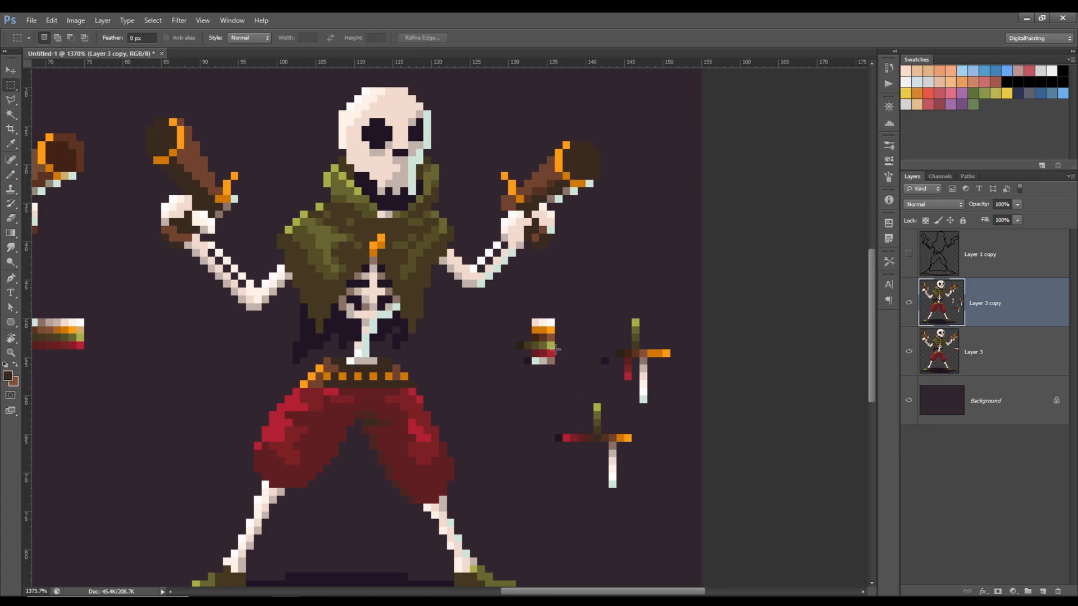
pyautogui.press('w')
pyautogui.moveTo(591, 452); pyautogui.dragTo(630, 433)
pyautogui.press('m')
pyautogui.moveTo(527, 277); pyautogui.dragTo(741, 378)
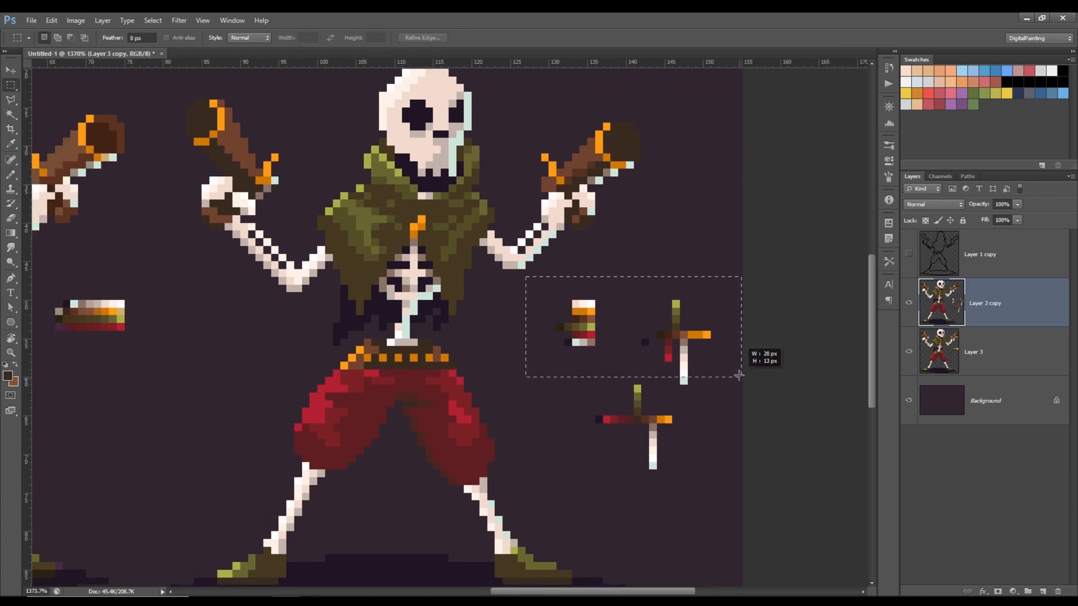
pyautogui.press('Delete')
pyautogui.moveTo(640, 425); pyautogui.dragTo(578, 348)
pyautogui.hotkey('ctrl', 'd')
# Step: Sample the copy's pale mint highlight and examine its values in the Color Picker
pyautogui.press('b')
pyautogui.scroll(4, 541, 237)
pyautogui.press('i')
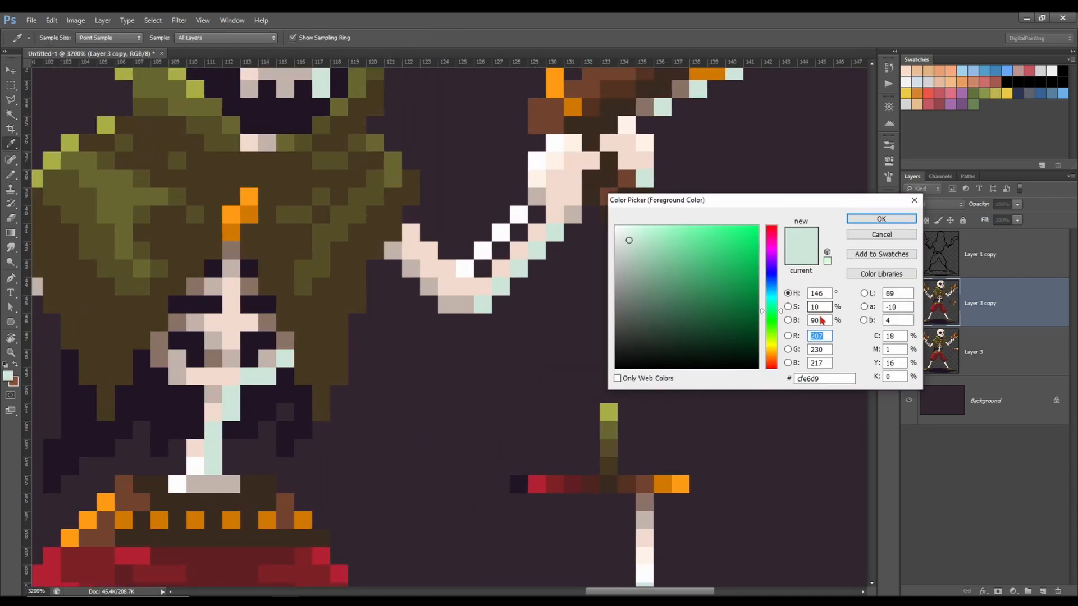
pyautogui.click(556, 214)
pyautogui.click(559, 228)
pyautogui.press('Return')
pyautogui.press('b')
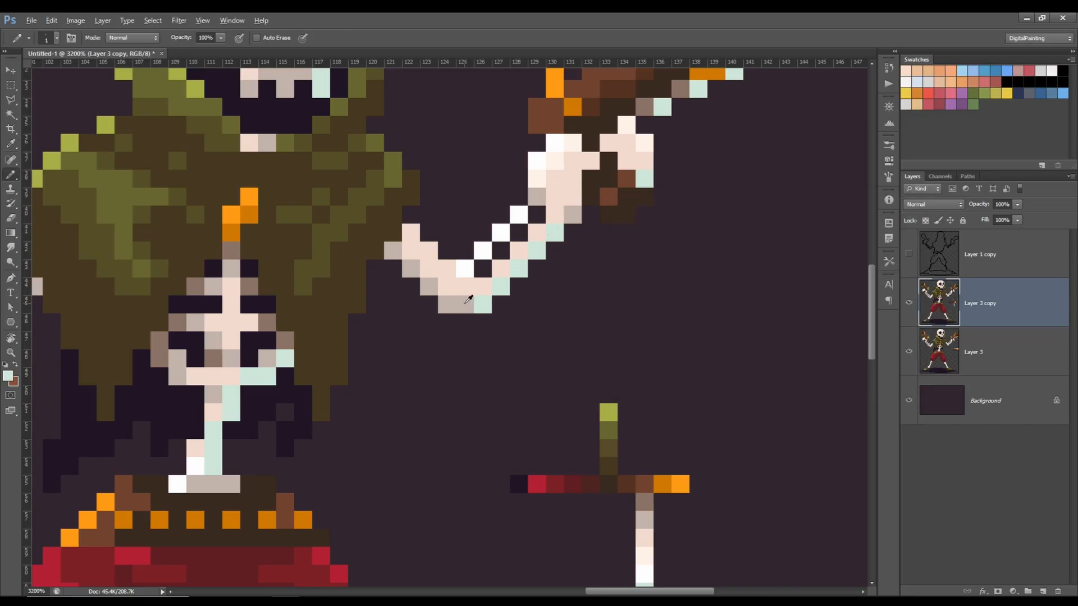
# Step: Select the copy's bone shades and deepen them with a Levels shadow input of 72 and a Hue/Saturation adjustment
pyautogui.scroll(-3, 500, 294)
pyautogui.press('i')
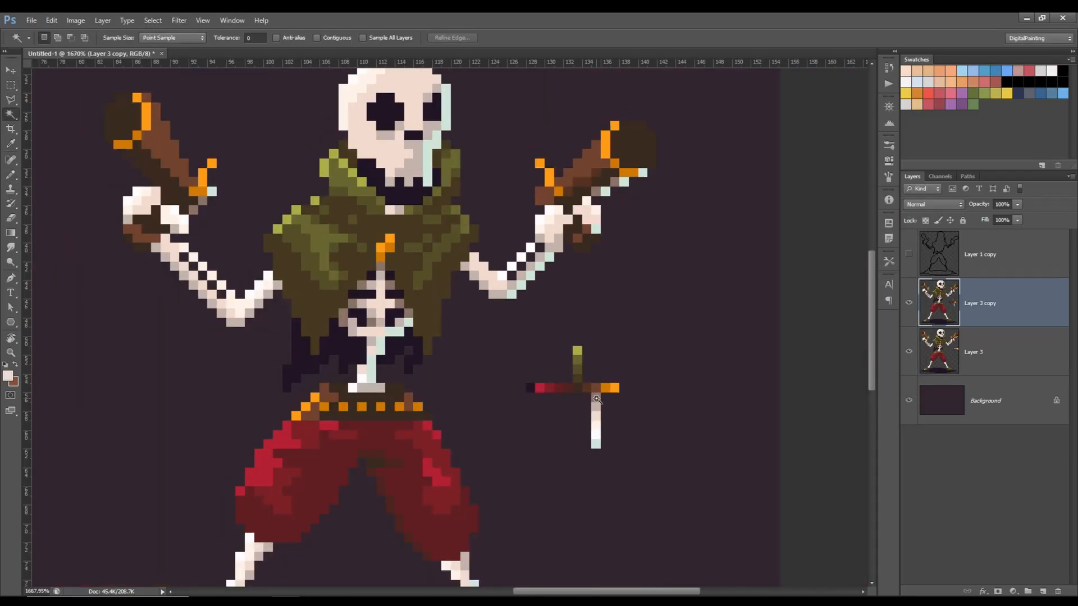
pyautogui.hotkey('ctrl', 'l')
pyautogui.write('72')
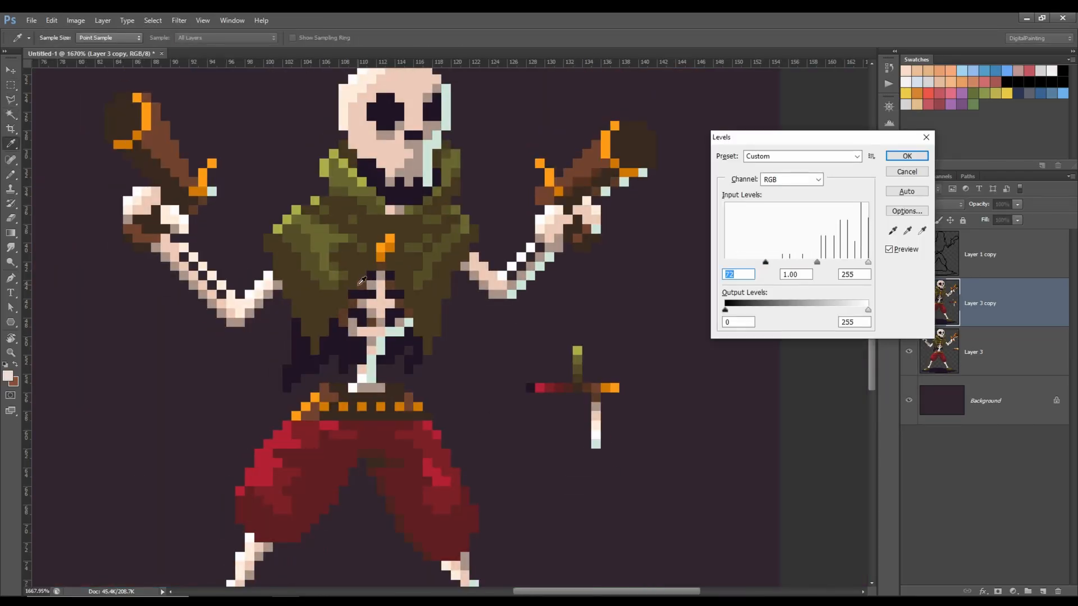
pyautogui.press('Return')
pyautogui.hotkey('ctrl', 'u')
pyautogui.click(943, 122)
pyautogui.press('v')
pyautogui.scroll(3, 623, 404)
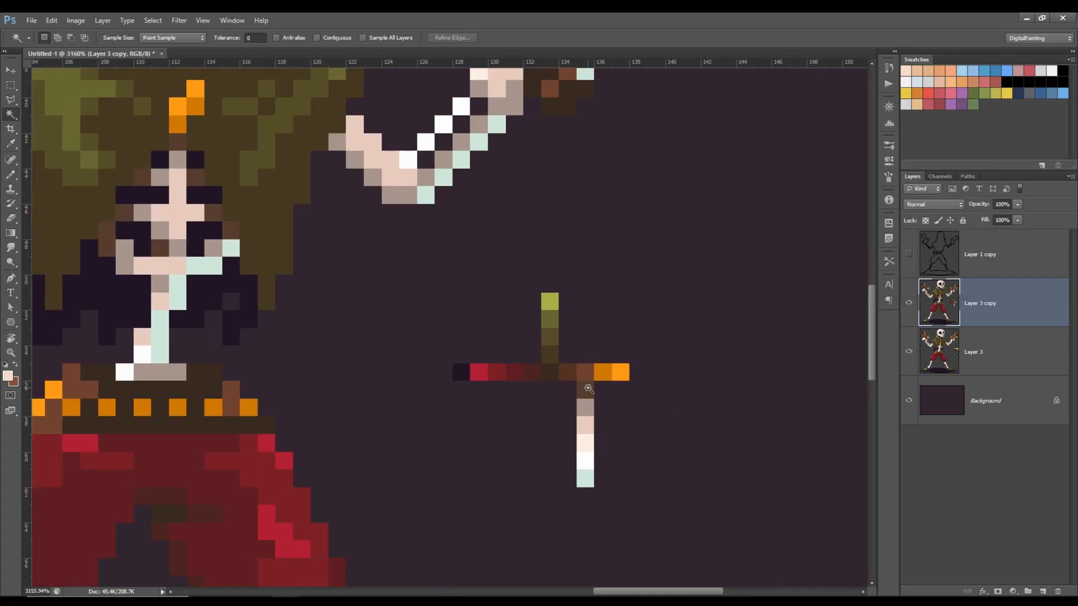
# Step: Merge the darkest bone shade with the transition brown and attach the palette's bone ramp directly beneath that brown
pyautogui.press('i')
pyautogui.scroll(-3, 594, 262)
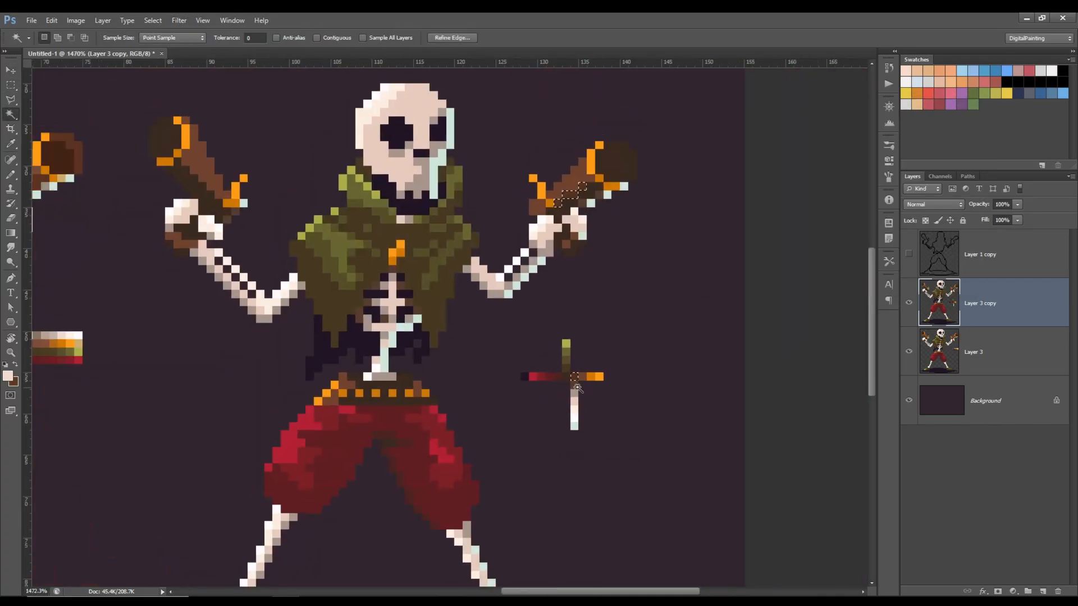
pyautogui.scroll(3, 594, 262)
pyautogui.scroll(-3, 594, 262)
pyautogui.press('b')
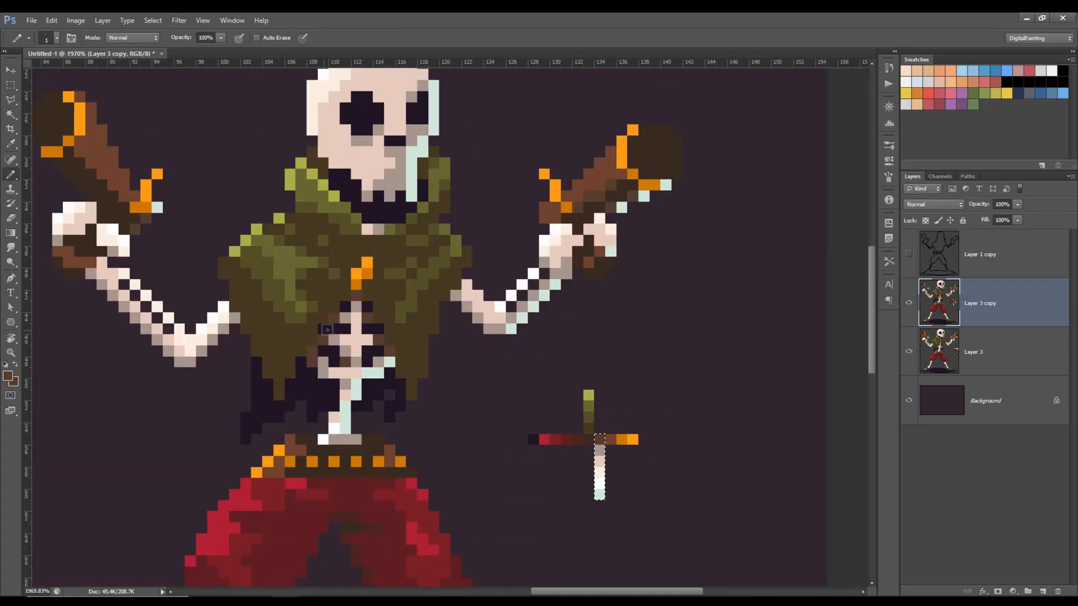
pyautogui.scroll(2, 313, 357)
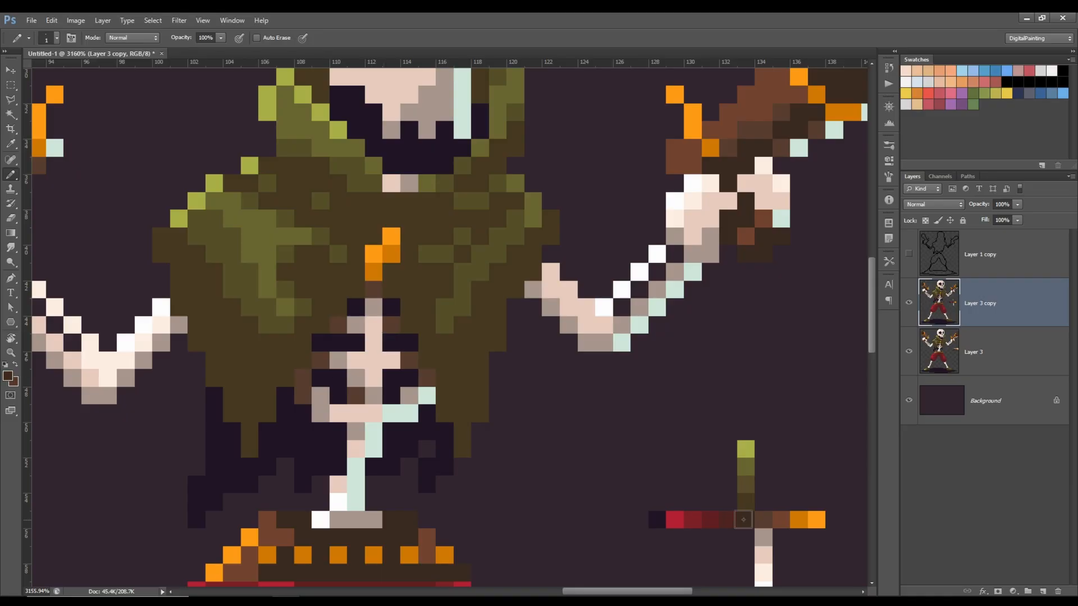
# Step: Repaint the copy's ribs and spine with sampled bone shades, replacing the dark brown rib pixels
pyautogui.moveTo(372, 318); pyautogui.dragTo(339, 519)
pyautogui.keyDown('alt'); pyautogui.click(373, 342); pyautogui.keyUp('alt')
pyautogui.moveTo(373, 336); pyautogui.dragTo(374, 362)
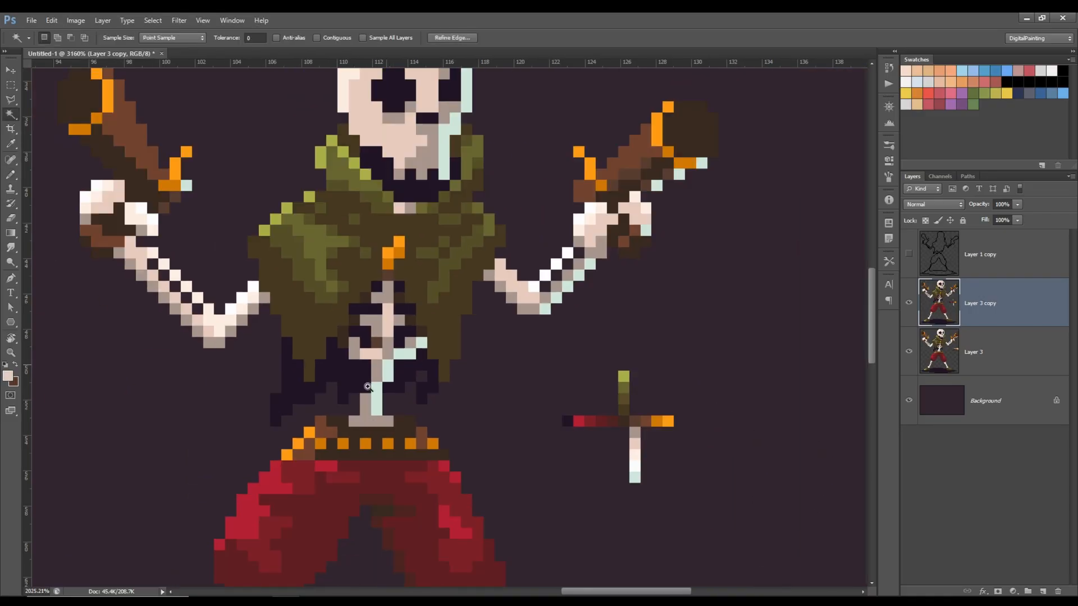
# Step: Darken the bone shadow colour to a taupe with Levels and warm the main bone tone to a yellowish beige
pyautogui.hotkey('ctrl', 'l')
pyautogui.moveTo(726, 269); pyautogui.dragTo(763, 267)
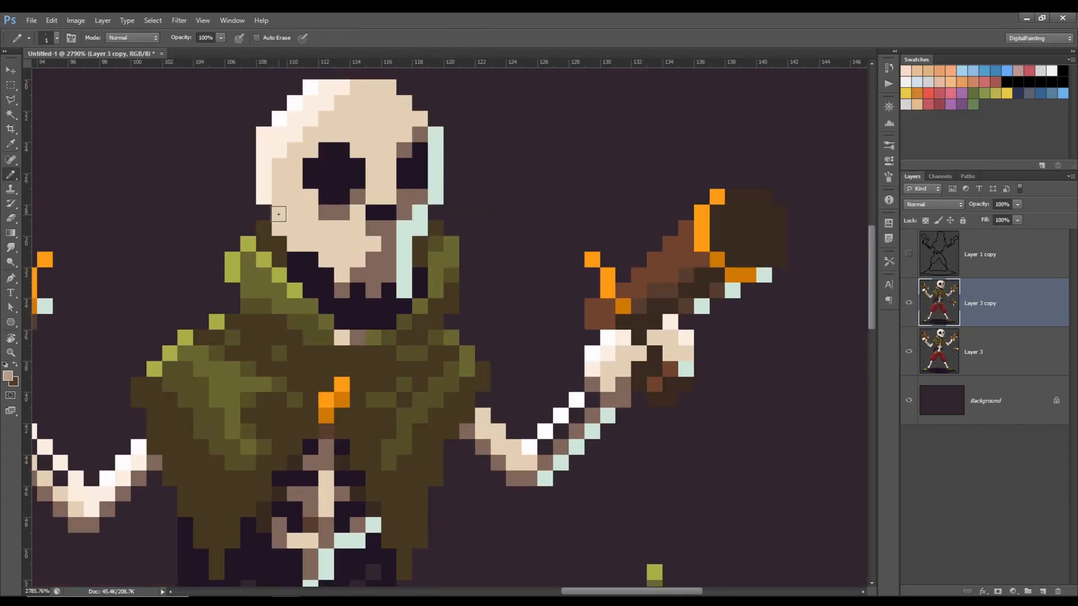
pyautogui.scroll(-5, 618, 404)
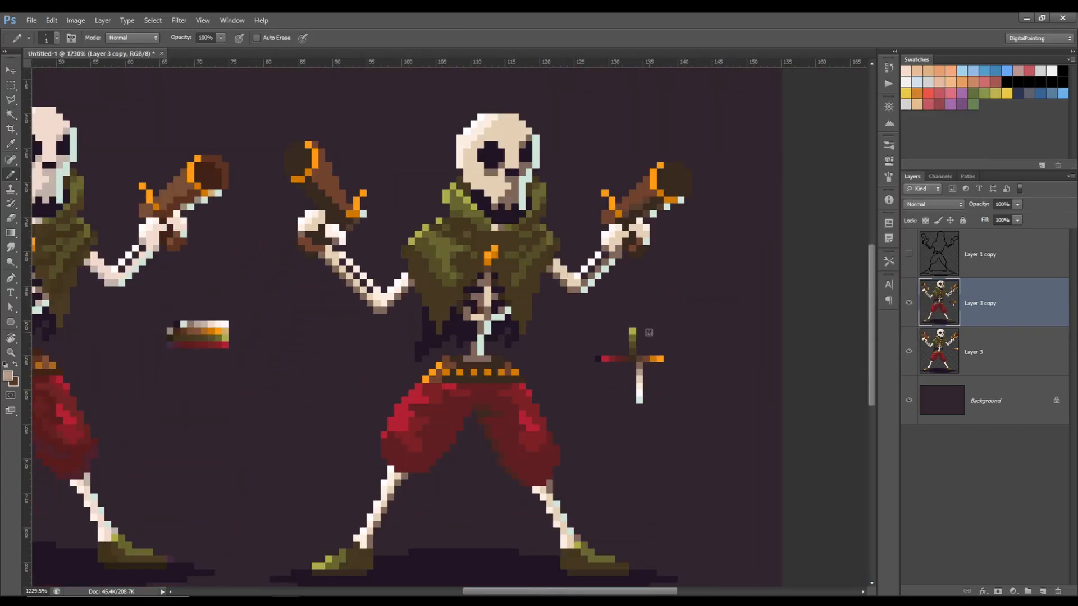
pyautogui.scroll(5, 456, 182)
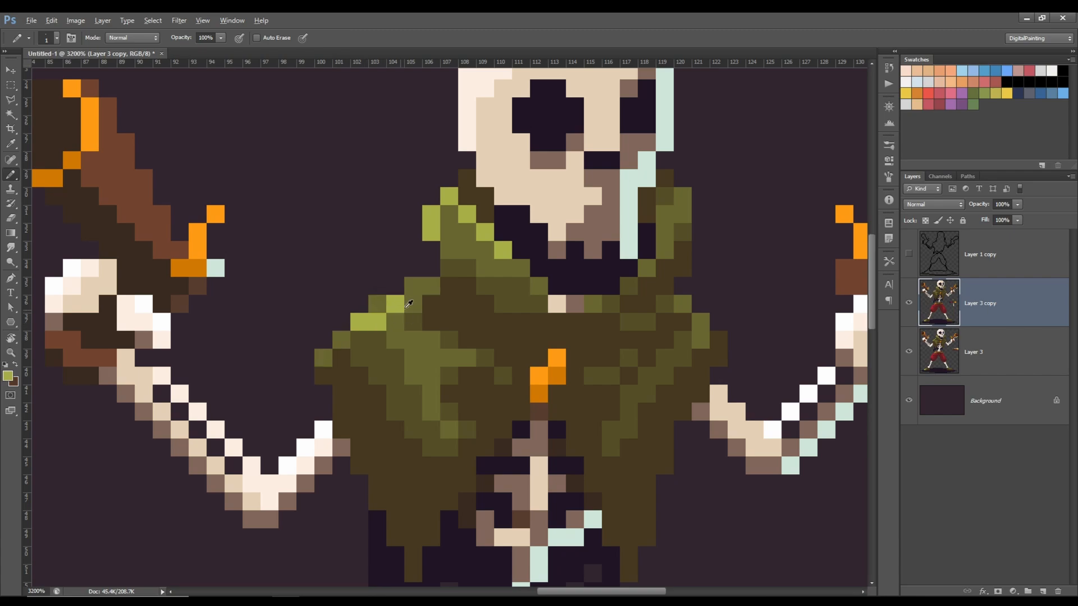
# Step: Repaint the hood and shoulder, regrouping the bright olive highlights on the lit side and darkening the collar's far side
pyautogui.moveTo(548, 359); pyautogui.dragTo(496, 420)
pyautogui.moveTo(381, 299); pyautogui.dragTo(399, 263)
pyautogui.moveTo(399, 335); pyautogui.dragTo(433, 268)
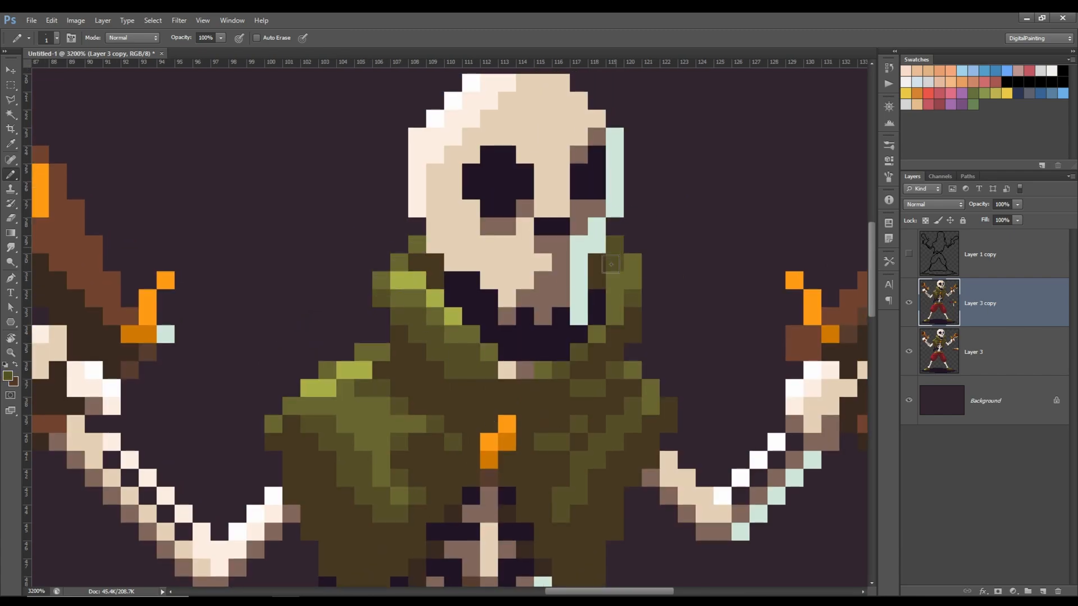
pyautogui.moveTo(610, 264)
pyautogui.mouseDown()
pyautogui.moveTo(615, 325)
pyautogui.moveTo(637, 233)
pyautogui.mouseUp()
pyautogui.keyDown('alt'); pyautogui.click(654, 314); pyautogui.keyUp('alt')
pyautogui.moveTo(606, 284); pyautogui.dragTo(606, 340)
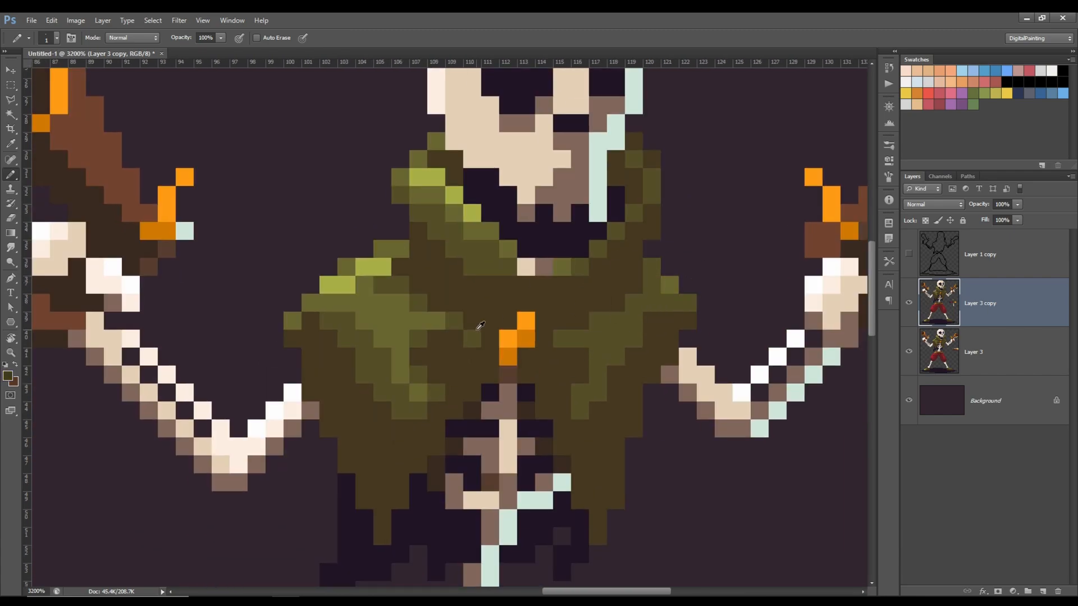
# Step: Repaint the cloak's body with broad mid-olive areas and dark olive folds down to its ragged lower edge
pyautogui.scroll(-3, 480, 325)
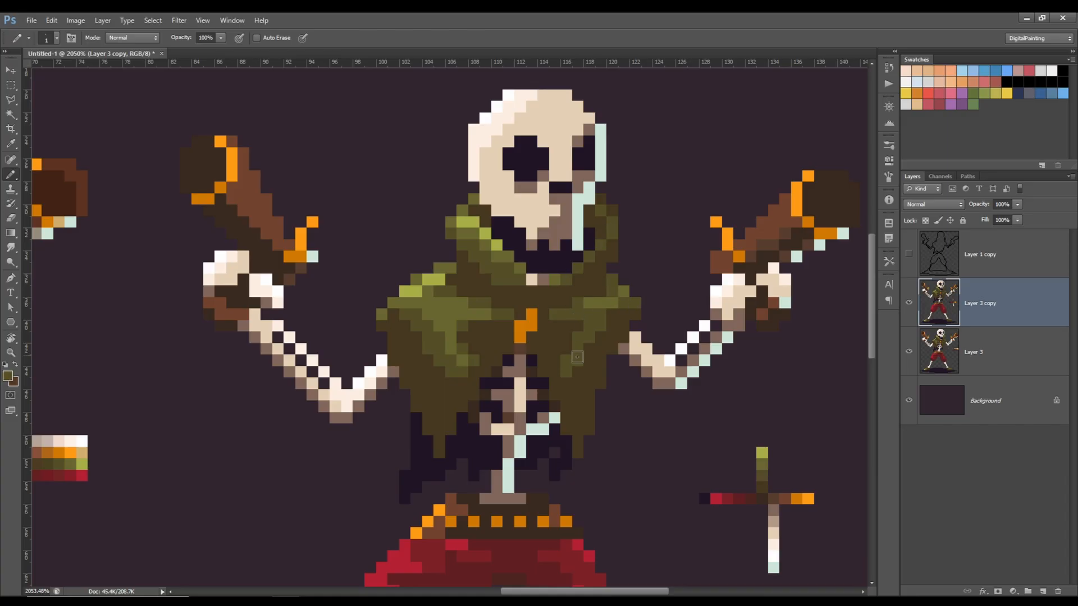
pyautogui.moveTo(438, 323); pyautogui.dragTo(476, 261)
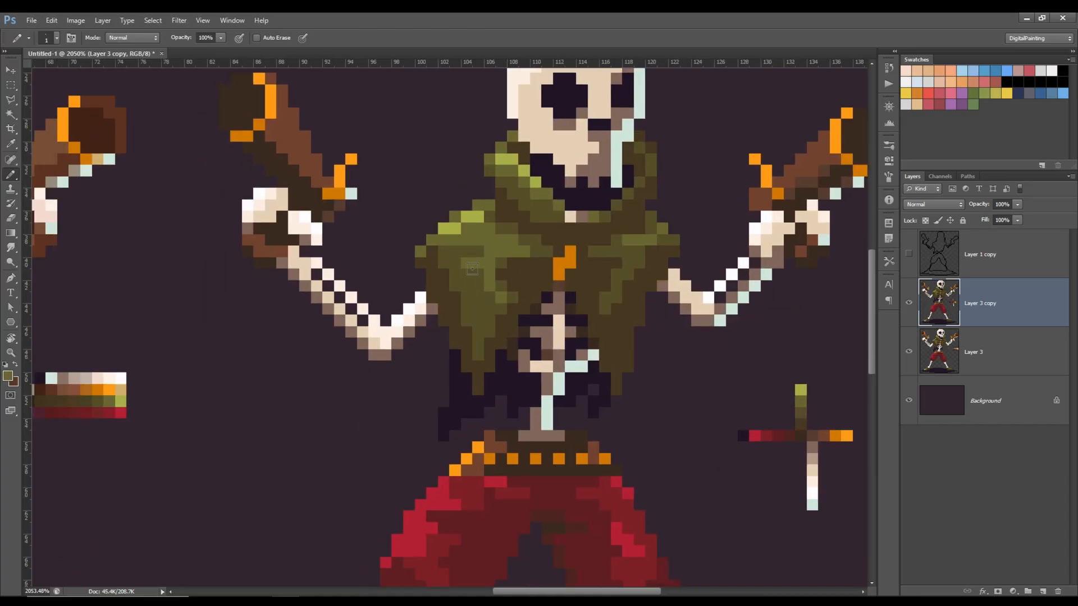
pyautogui.moveTo(526, 458); pyautogui.dragTo(502, 465)
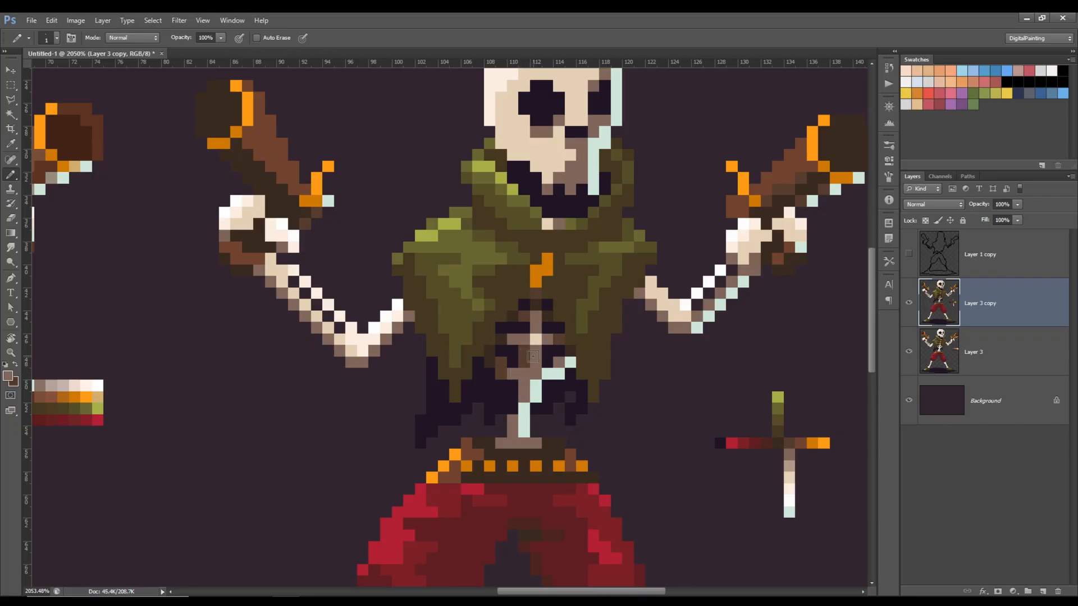
# Step: Darken the ribs and spine with taupe and browns, and rework the belt into a continuous orange band with brown edges
pyautogui.moveTo(507, 395)
pyautogui.mouseDown()
pyautogui.moveTo(519, 432)
pyautogui.moveTo(530, 365)
pyautogui.moveTo(499, 339)
pyautogui.mouseUp()
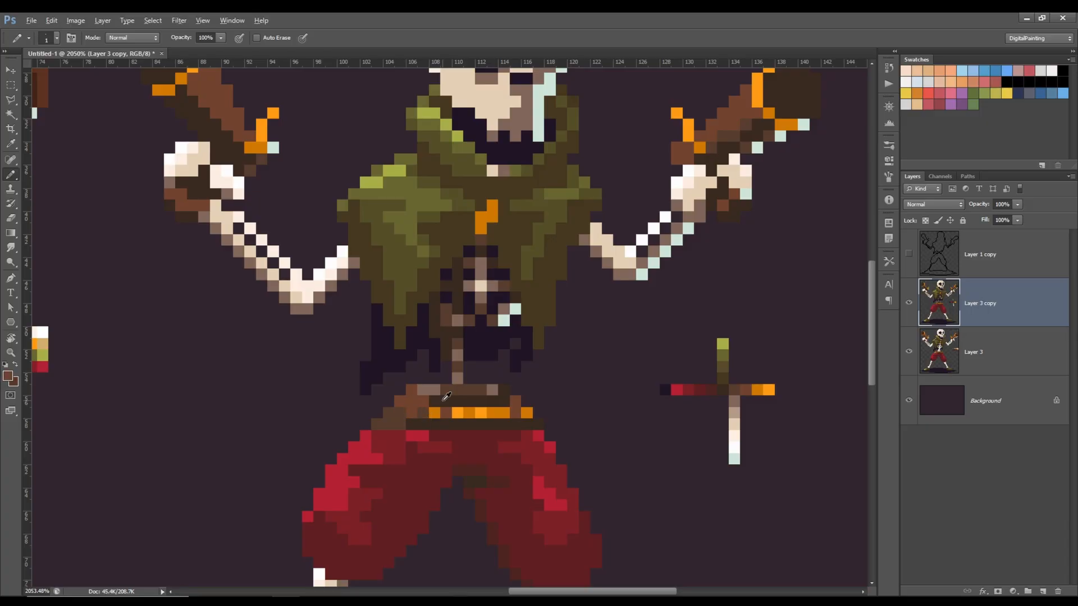
pyautogui.scroll(-4, 446, 396)
pyautogui.scroll(5, 469, 325)
# Step: Smooth the trousers' dark red areas and shade the crotch and inner legs with dark reddish brown
pyautogui.keyDown('alt'); pyautogui.click(469, 325); pyautogui.keyUp('alt')
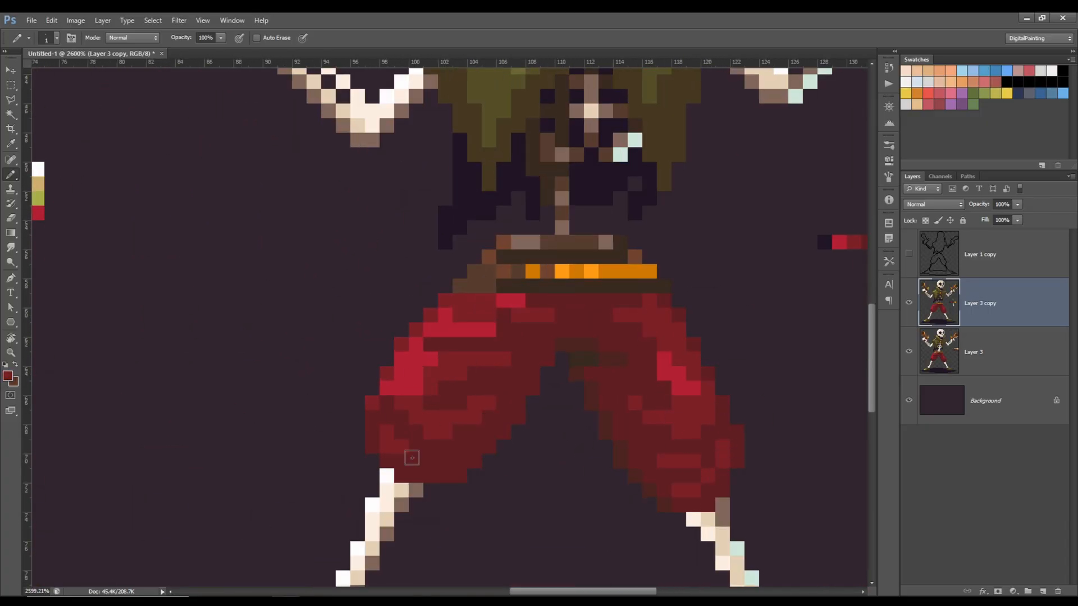
pyautogui.click(586, 354)
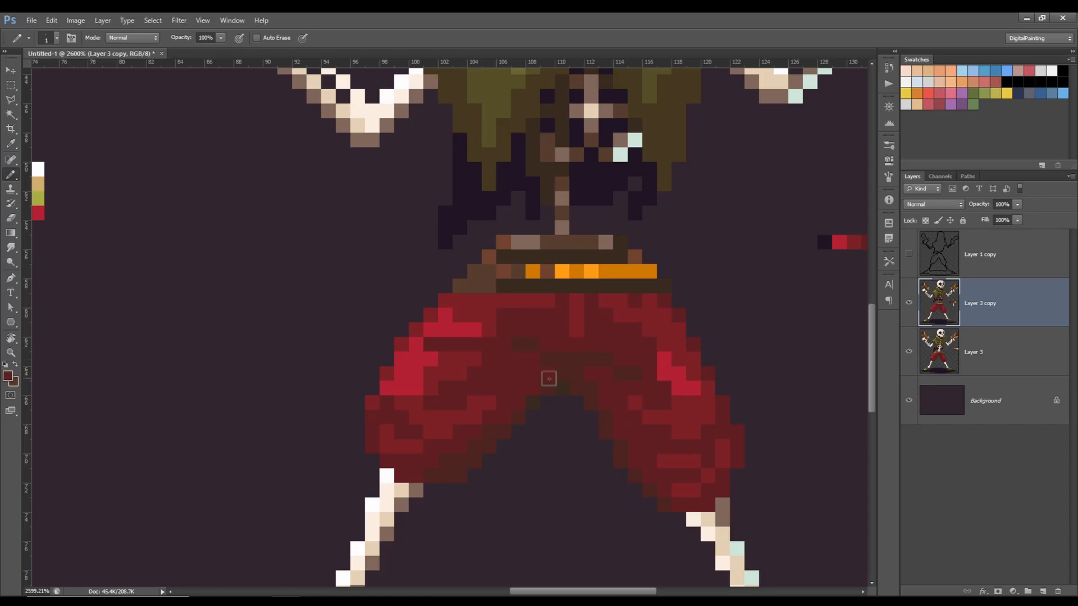
# Step: Repaint both shoes with the olive ramp, using bright olive highlights, dark olive bodies and dark brown soles
pyautogui.scroll(-4, 606, 388)
pyautogui.scroll(6, 632, 378)
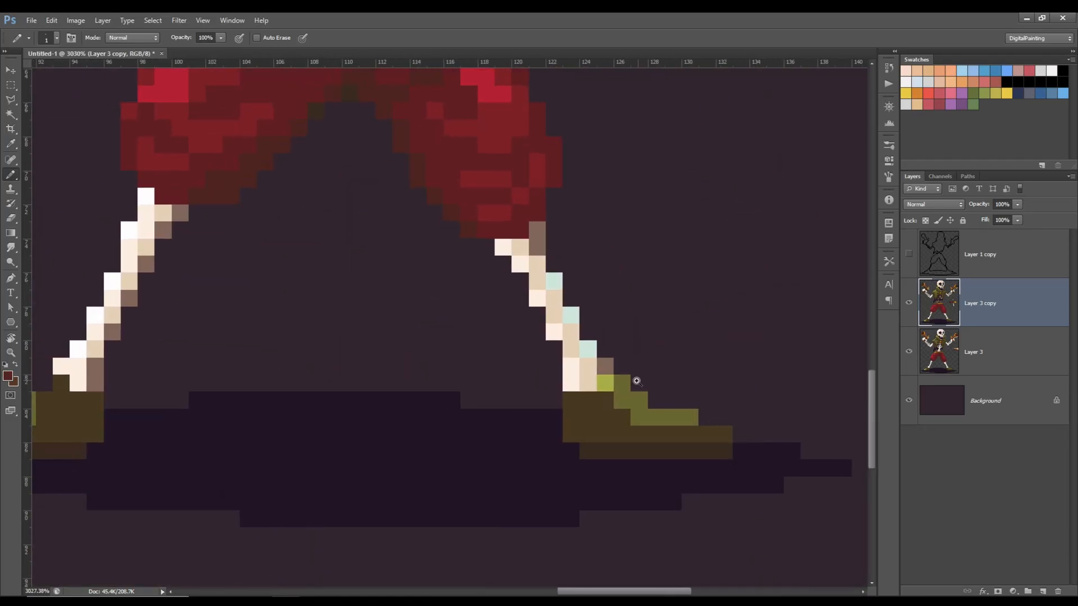
pyautogui.hscroll(-4, 554, 431)
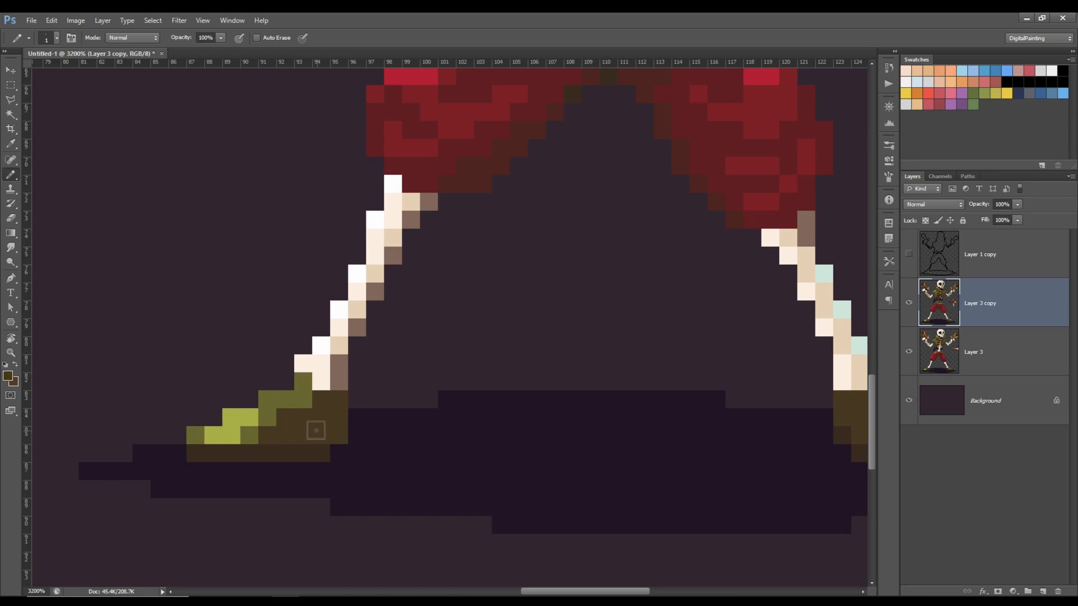
# Step: Repaint the trousers' folds with sampled reds, strengthening the bright red highlights below the belt and along the outer thighs
pyautogui.scroll(5, 312, 428)
pyautogui.keyDown('alt'); pyautogui.click(303, 367); pyautogui.keyUp('alt')
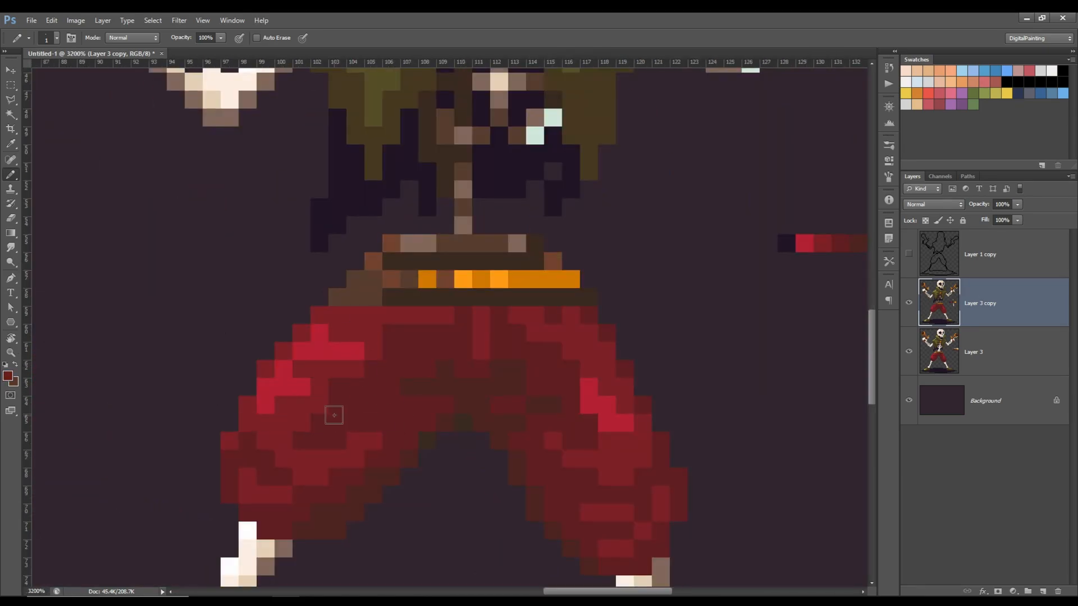
pyautogui.scroll(-1, 601, 428)
pyautogui.scroll(-3, 589, 392)
pyautogui.scroll(3, 558, 369)
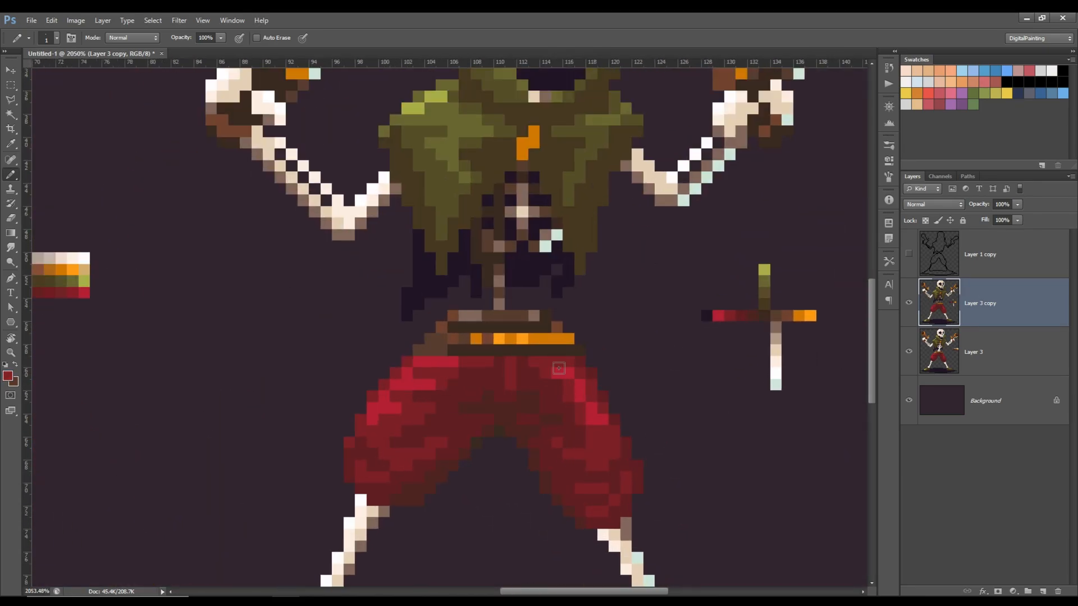
pyautogui.scroll(-1, 558, 368)
pyautogui.scroll(-3, 587, 474)
pyautogui.scroll(1, 515, 474)
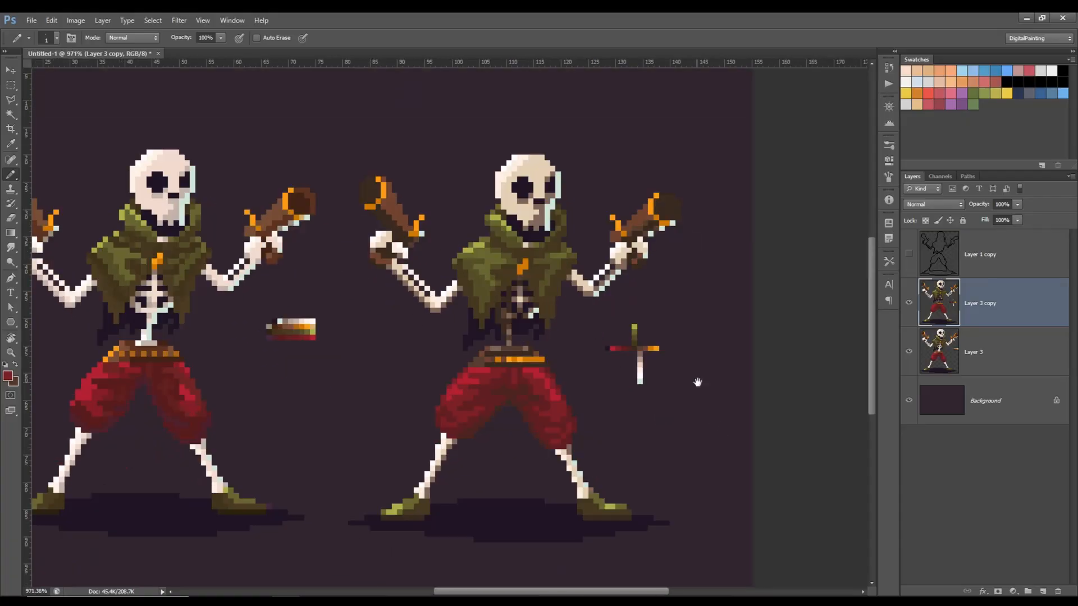
pyautogui.scroll(3, 625, 390)
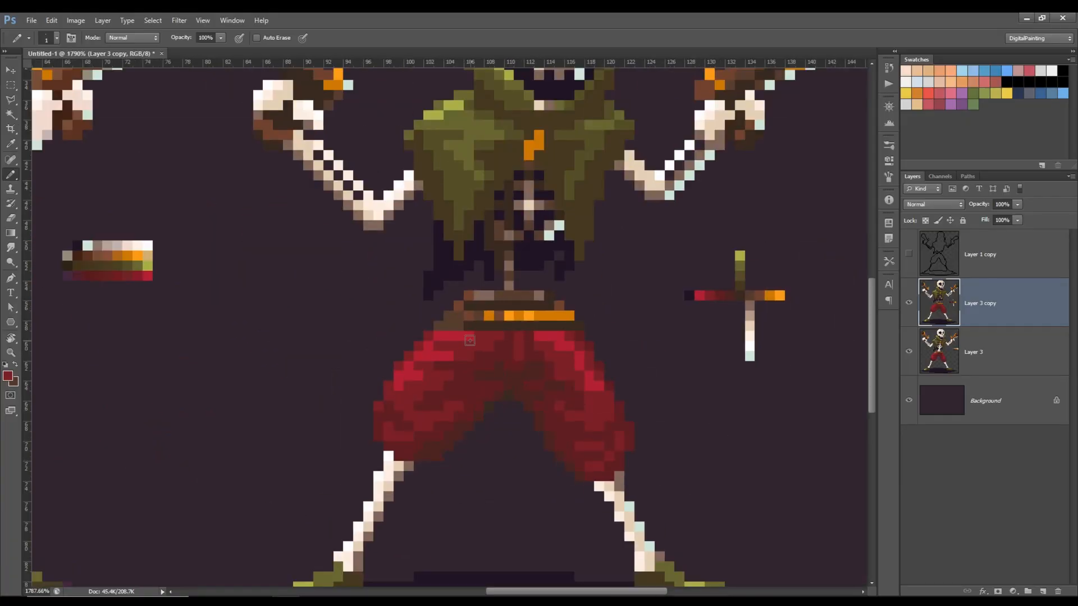
pyautogui.scroll(-1, 473, 376)
pyautogui.scroll(-3, 598, 415)
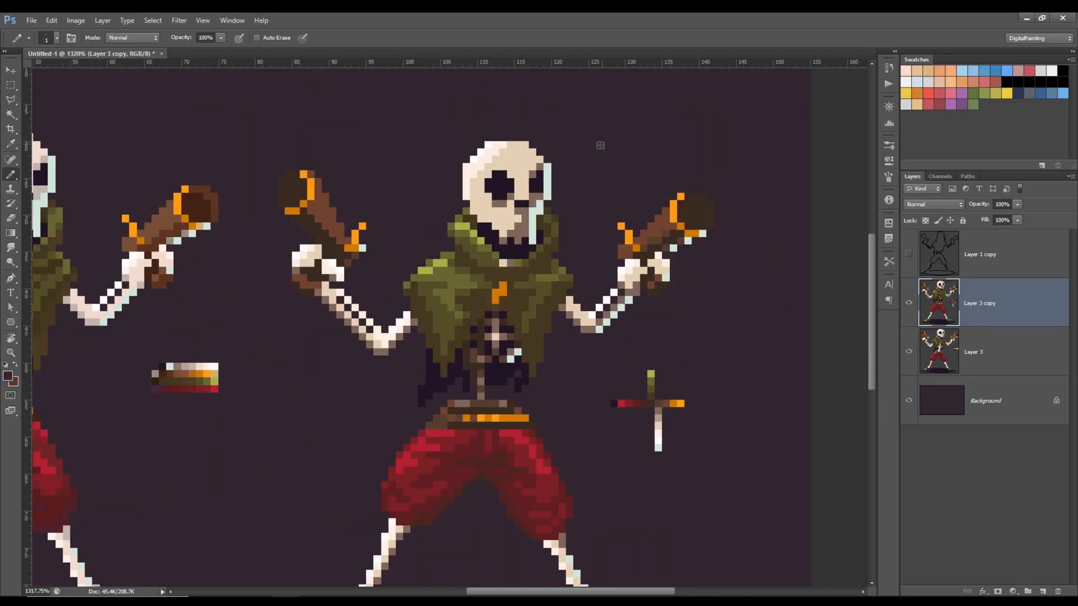
# Step: Replace the mint rim-light pixels at the rib cage's lower edge with taupe and bone tones
pyautogui.scroll(-3, 562, 337)
pyautogui.scroll(-3, 561, 337)
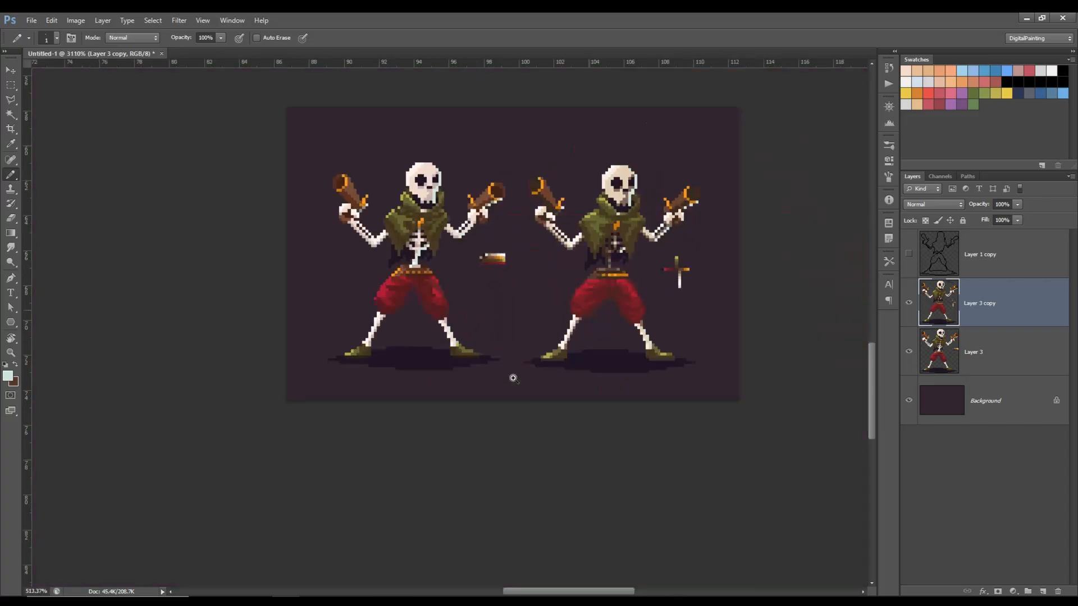
pyautogui.scroll(3, 721, 192)
pyautogui.hotkey('ctrl', 'z')
pyautogui.press('x')
pyautogui.scroll(1, 617, 337)
pyautogui.scroll(-2, 598, 427)
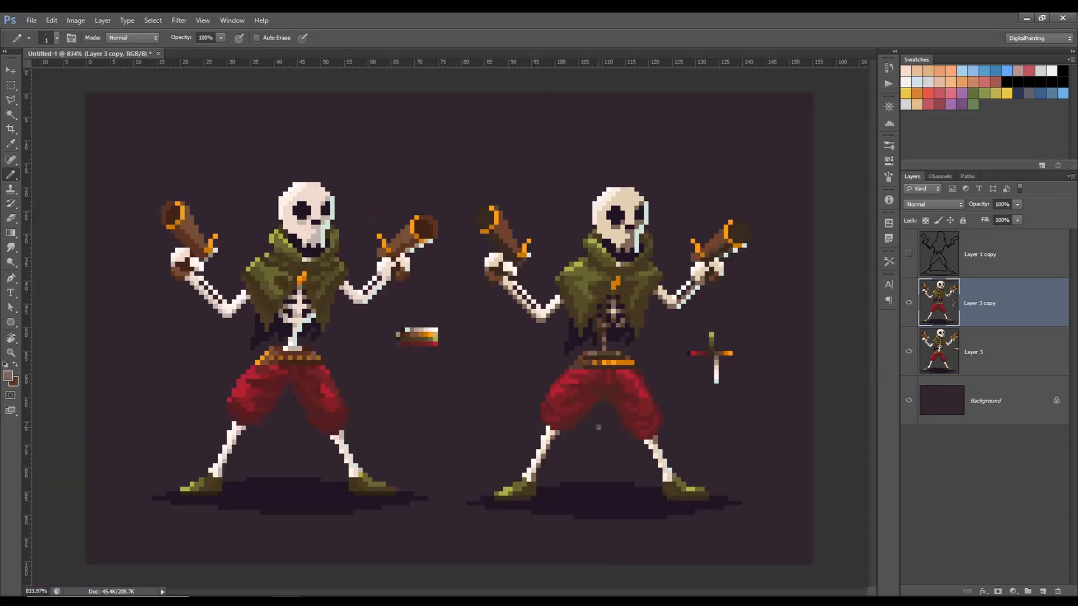
# Step: Refine the hood's lit edge with sampled bright and mid-olive pixels
pyautogui.scroll(4, 601, 233)
pyautogui.keyDown('alt'); pyautogui.click(558, 256); pyautogui.keyUp('alt')
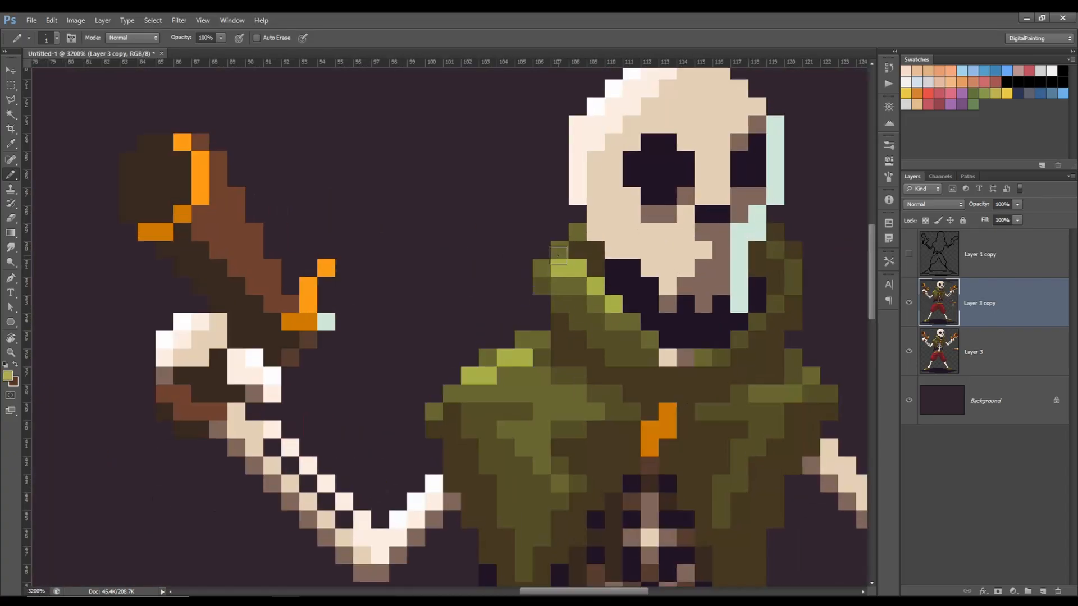
pyautogui.scroll(-3, 600, 343)
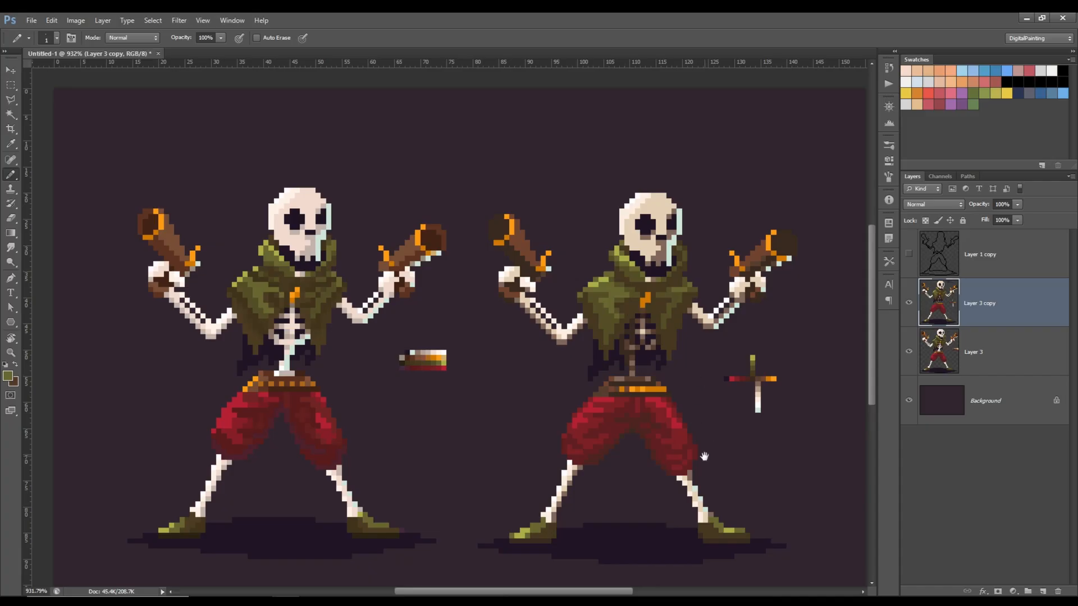
# Step: Rework the trousers' inner shadows with sampled dark red and dark brown around the crotch and down the inner legs
pyautogui.scroll(4, 704, 456)
pyautogui.keyDown('alt'); pyautogui.click(426, 423); pyautogui.keyUp('alt')
pyautogui.scroll(-3, 512, 480)
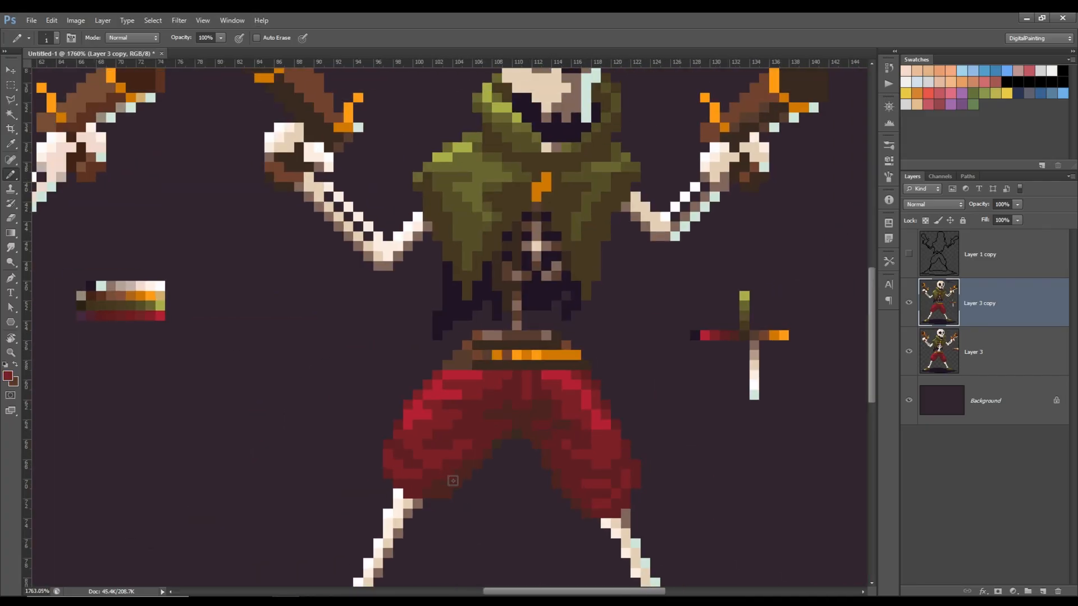
pyautogui.scroll(2, 516, 429)
pyautogui.scroll(1, 542, 460)
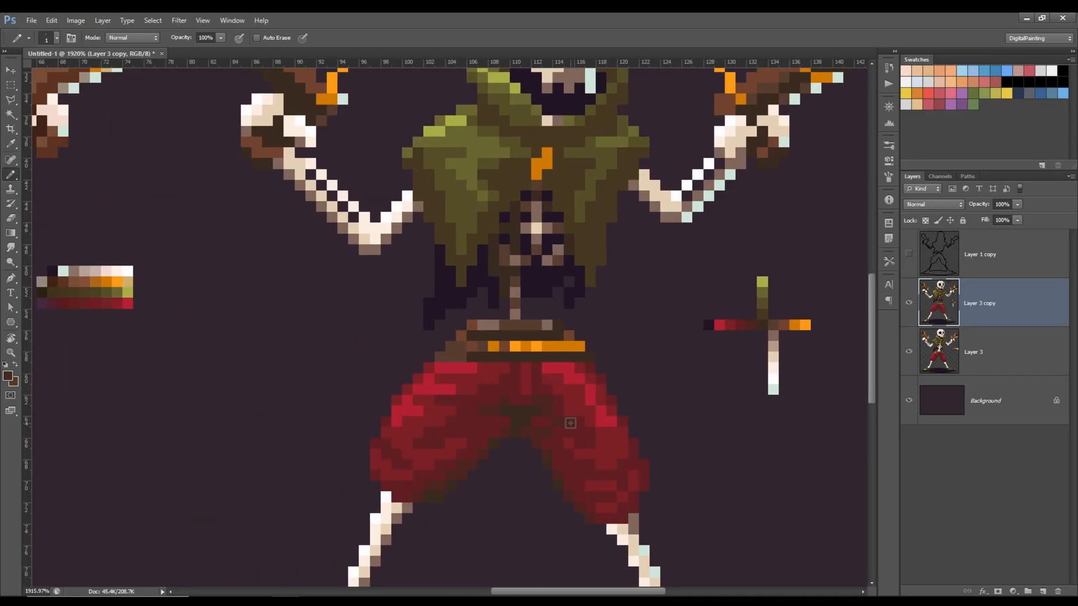
# Step: Select the darkest trouser red in the sprite and palette by colour and adjust it with Levels
pyautogui.press('i')
pyautogui.hotkey('ctrl', 'l')
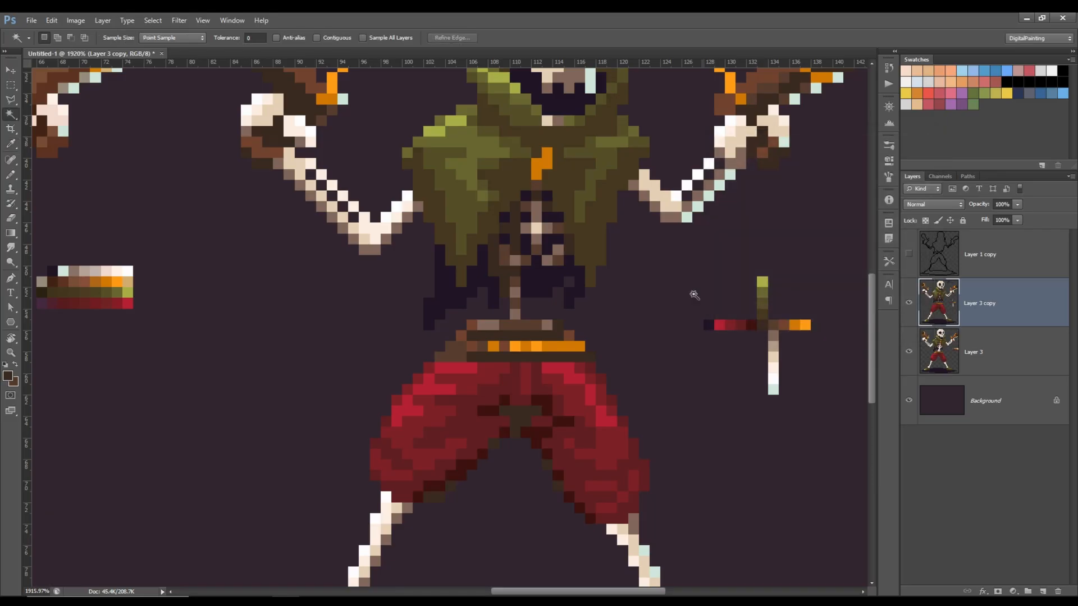
pyautogui.hotkey('ctrl', 'l')
pyautogui.moveTo(725, 262); pyautogui.dragTo(732, 262)
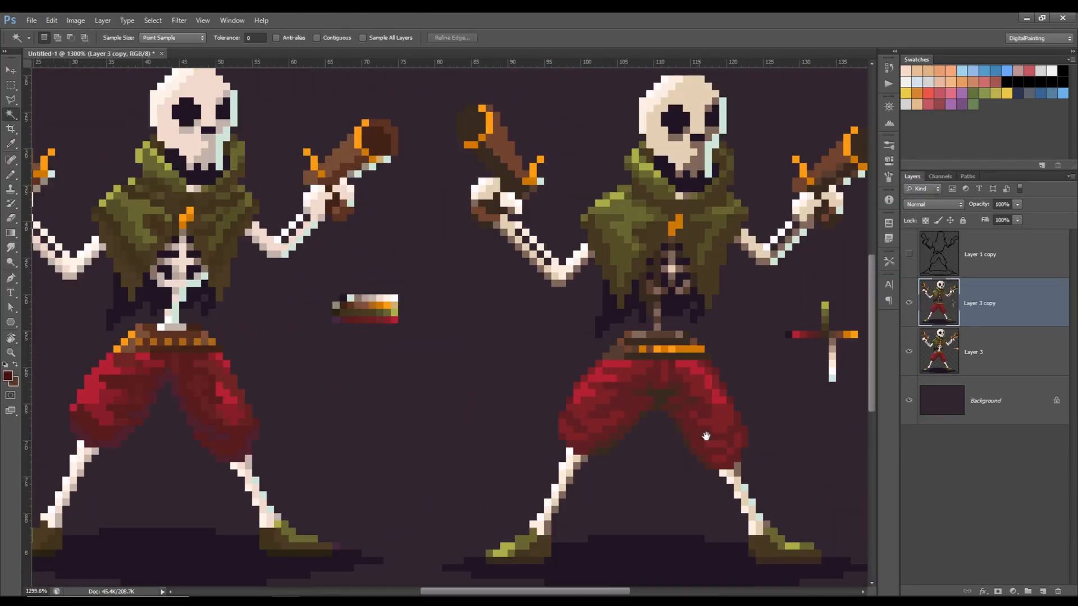
pyautogui.press('b')
pyautogui.press('w')
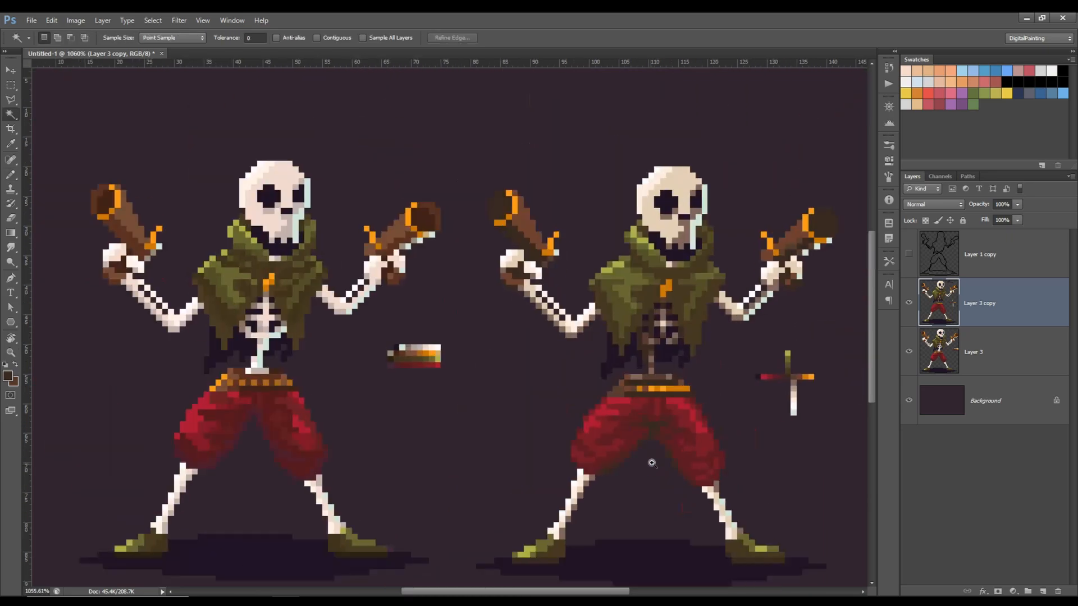
pyautogui.click(829, 345)
pyautogui.hotkey('ctrl', 'd')
# Step: Repaint the lower spine and the pelvis above the belt with sampled browns and taupe
pyautogui.press('b')
pyautogui.keyDown('alt'); pyautogui.click(568, 385); pyautogui.keyUp('alt')
pyautogui.moveTo(568, 387); pyautogui.dragTo(629, 345)
pyautogui.keyDown('alt'); pyautogui.click(595, 390); pyautogui.keyUp('alt')
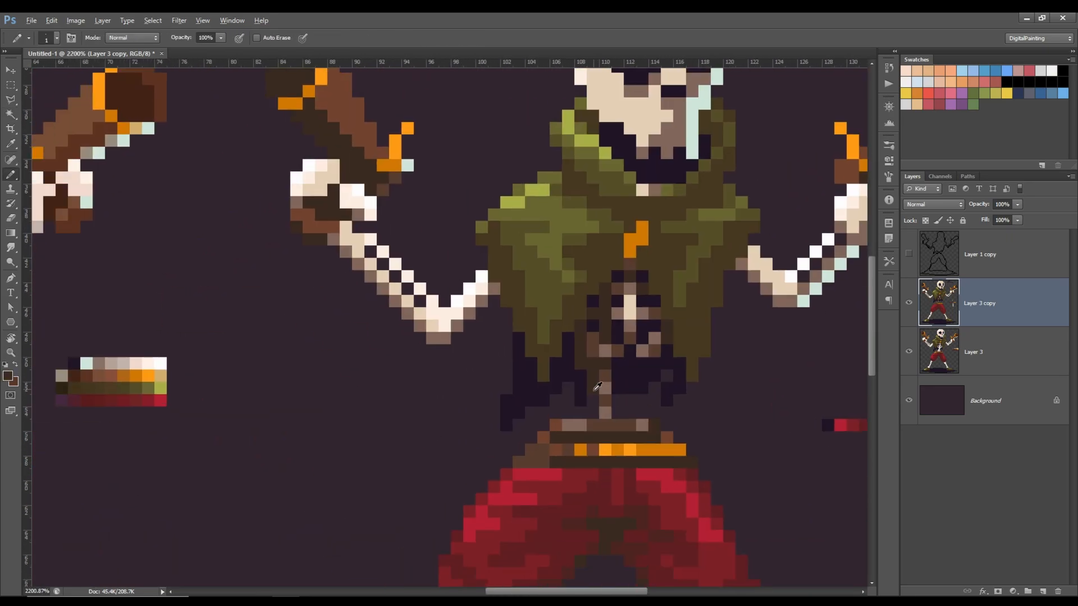
pyautogui.moveTo(633, 425); pyautogui.dragTo(621, 427)
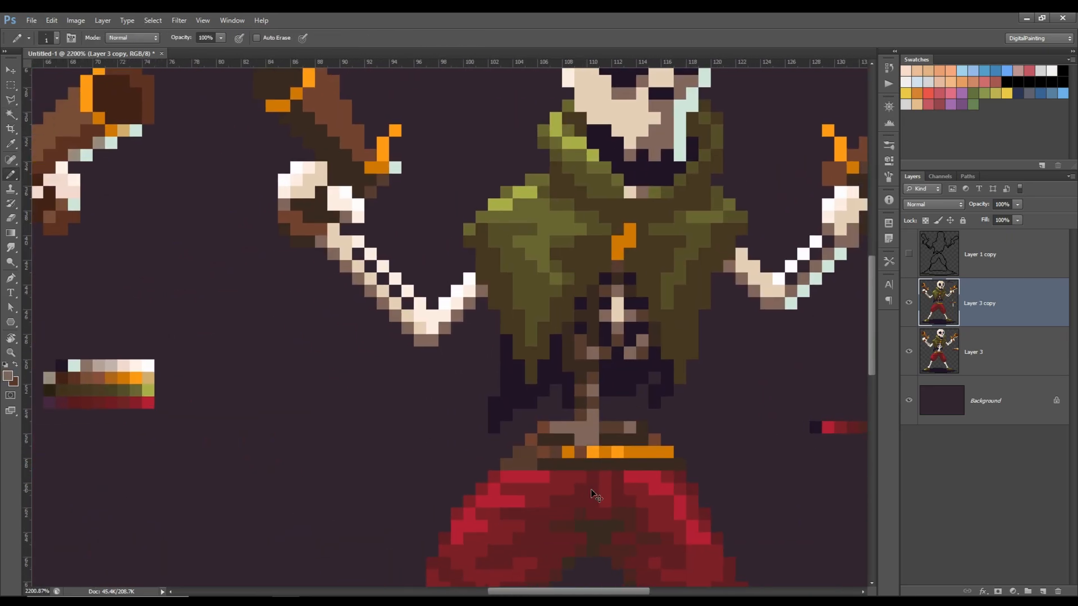
pyautogui.moveTo(592, 494); pyautogui.dragTo(557, 490)
pyautogui.moveTo(628, 458); pyautogui.dragTo(580, 335)
pyautogui.moveTo(575, 273)
pyautogui.mouseDown()
pyautogui.moveTo(612, 275)
pyautogui.moveTo(505, 264)
pyautogui.mouseUp()
pyautogui.keyDown('alt'); pyautogui.click(539, 261); pyautogui.keyUp('alt')
pyautogui.keyDown('alt'); pyautogui.click(589, 308); pyautogui.keyUp('alt')
pyautogui.moveTo(430, 193); pyautogui.dragTo(446, 193)
# Step: Add a light taupe shade to the palette's bone ramp between the taupe and the beige
pyautogui.press('w')
pyautogui.click(653, 319)
pyautogui.moveTo(385, 185)
pyautogui.mouseDown()
pyautogui.moveTo(361, 234)
pyautogui.moveTo(379, 307)
pyautogui.mouseUp()
pyautogui.keyDown('alt'); pyautogui.click(658, 336); pyautogui.keyUp('alt')
pyautogui.press('w')
pyautogui.click(653, 307)
pyautogui.press('b')
pyautogui.keyDown('alt'); pyautogui.click(654, 319); pyautogui.keyUp('alt')
pyautogui.hotkey('ctrl', 'd')
# Step: Select the transition brown at the palette's centre, sample it, and place a pixel of it beneath the cloak's clasp
pyautogui.press('w')
pyautogui.click(652, 307)
pyautogui.press('b')
pyautogui.keyDown('alt'); pyautogui.click(641, 307); pyautogui.keyUp('alt')
pyautogui.press('[')
pyautogui.click(385, 149)
pyautogui.hotkey('ctrl', 'd')
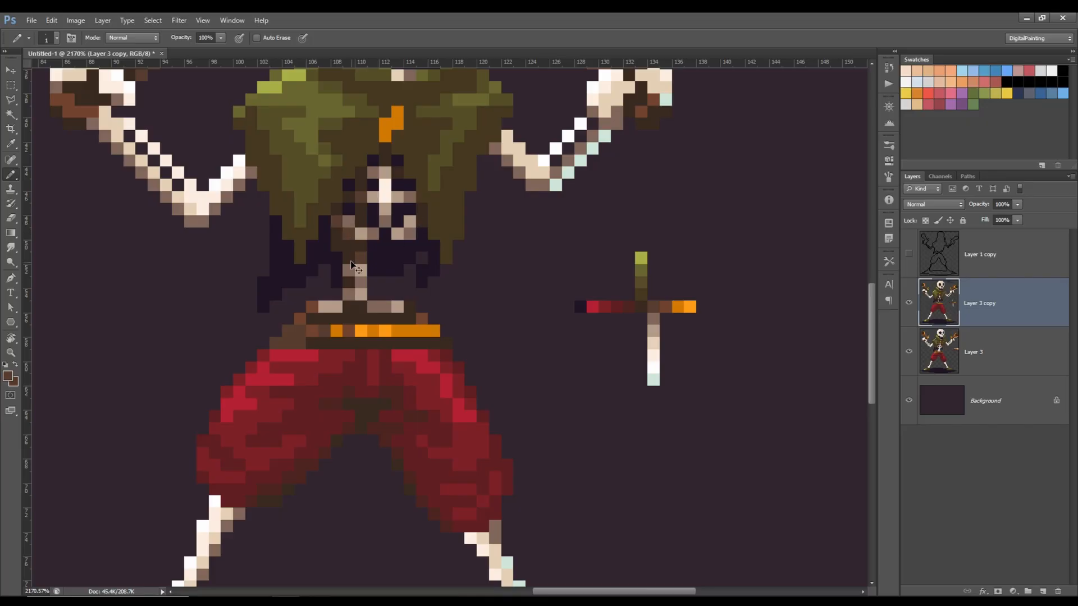
# Step: Touch up the ribs and spine with light taupe bone pixels and brown shadow pixels
pyautogui.moveTo(362, 201); pyautogui.dragTo(373, 273)
pyautogui.keyDown('alt'); pyautogui.click(381, 270); pyautogui.keyUp('alt')
pyautogui.click(371, 270)
pyautogui.scroll(3, 393, 280)
pyautogui.hotkey('ctrl', '0')
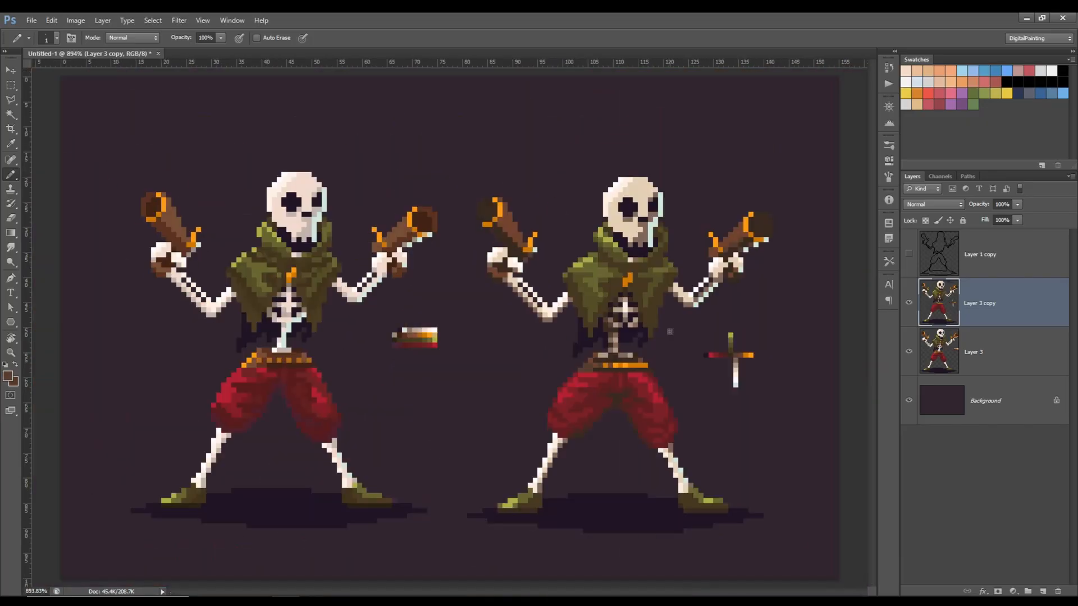
# Step: Block in the copy's far arm and hand with taupe and rebuild their shading with light taupe and beige
pyautogui.scroll(4, 752, 337)
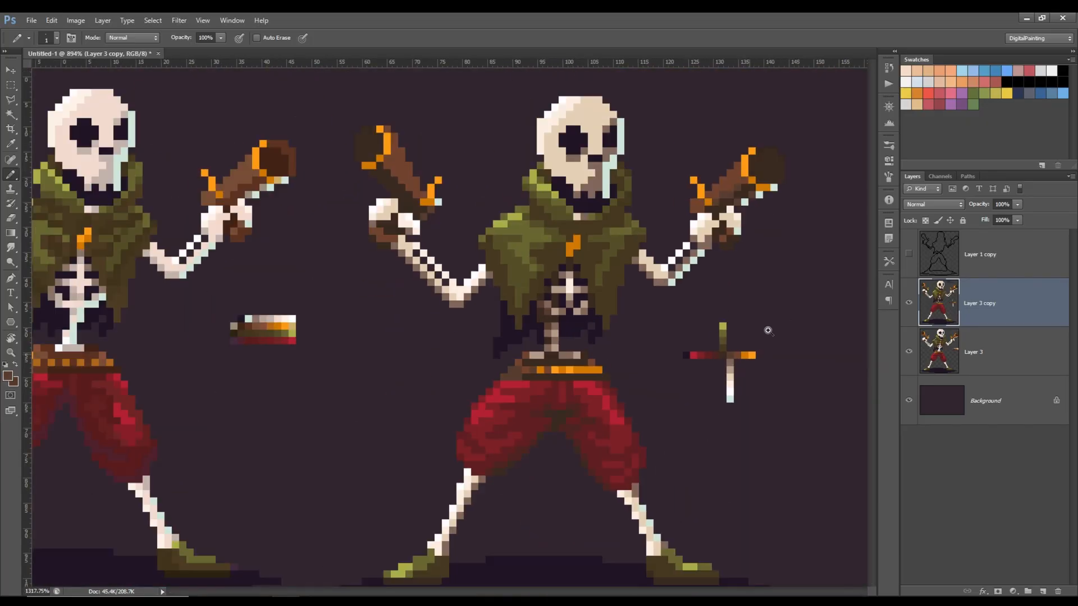
pyautogui.keyDown('alt'); pyautogui.click(567, 272); pyautogui.keyUp('alt')
pyautogui.moveTo(565, 251)
pyautogui.mouseDown()
pyautogui.moveTo(569, 287)
pyautogui.moveTo(800, 143)
pyautogui.mouseUp()
pyautogui.scroll(-5, 670, 333)
pyautogui.scroll(4, 670, 333)
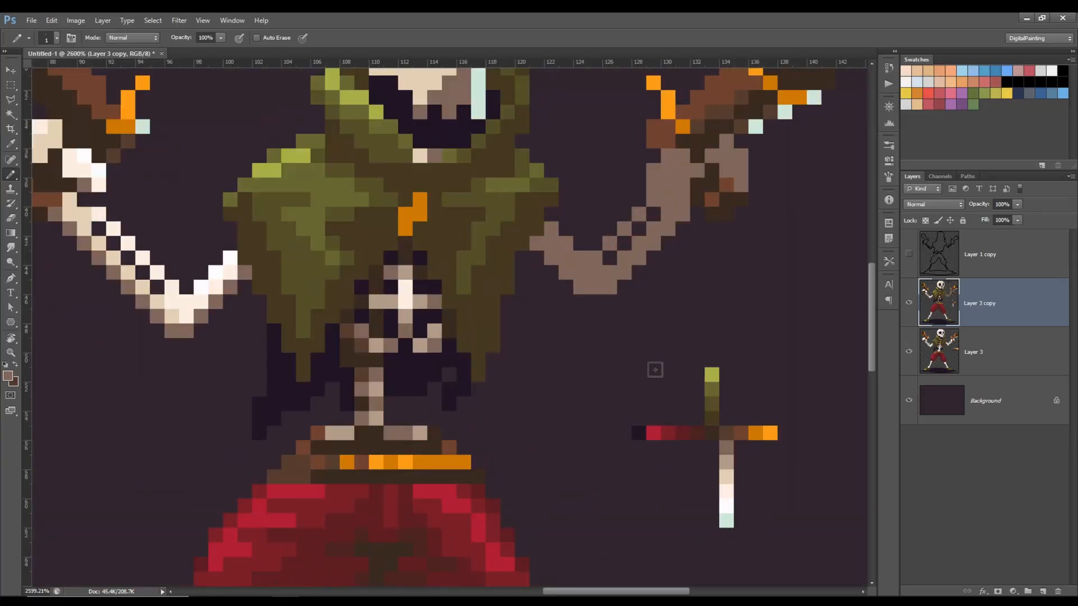
pyautogui.scroll(-2, 628, 256)
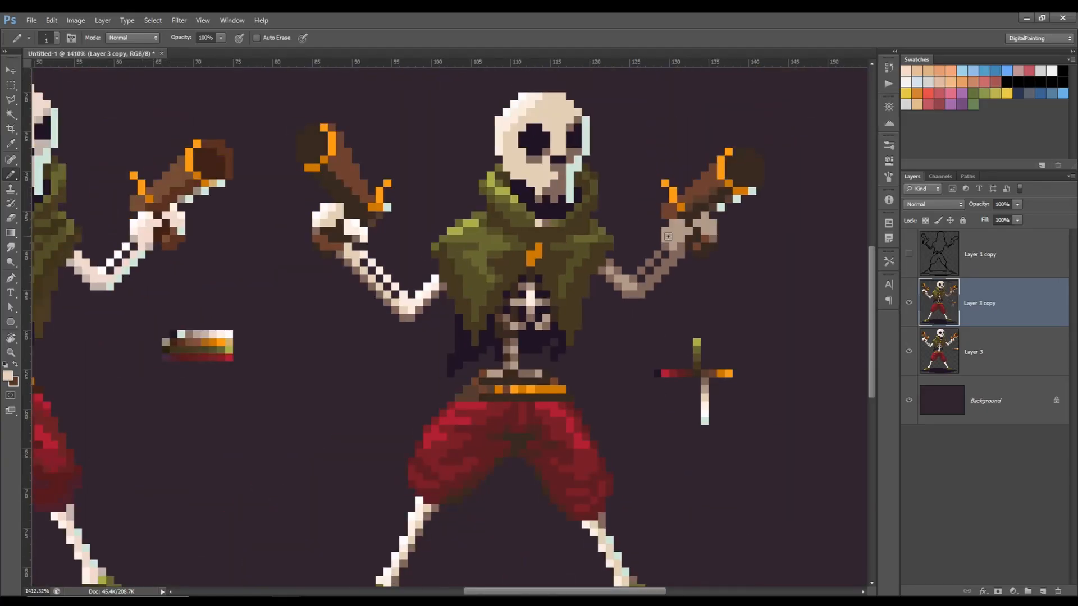
# Step: Shift the far hand and its pistol one pixel closer to the body
pyautogui.press('m')
pyautogui.moveTo(786, 132); pyautogui.dragTo(661, 250)
pyautogui.press('v')
pyautogui.press('Left')
pyautogui.press('Left')
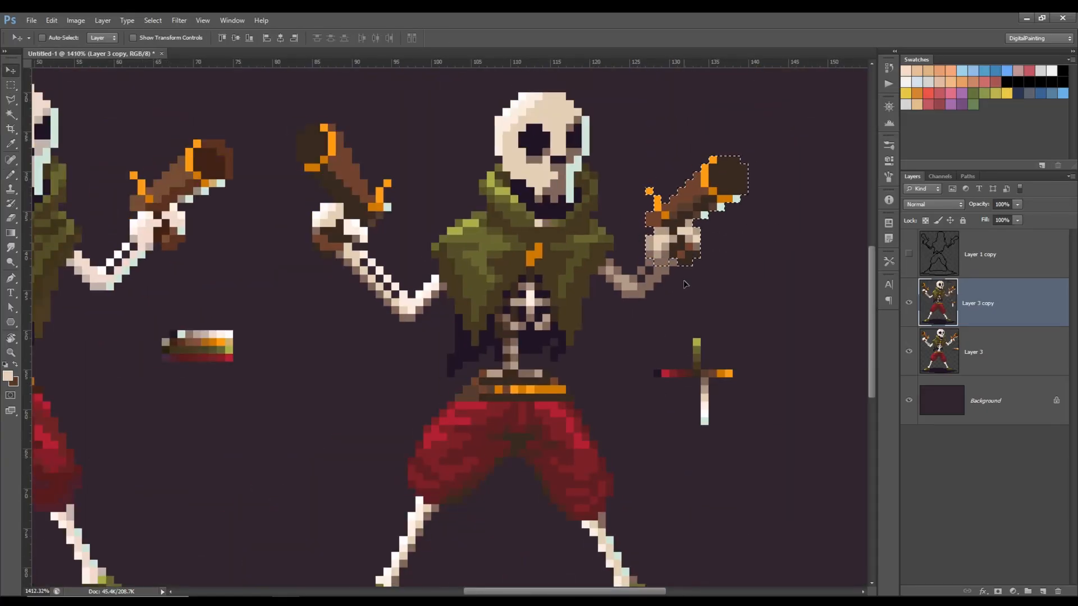
pyautogui.press('Right')
pyautogui.hotkey('ctrl', 'd')
# Step: Repaint the near arm in beige and light taupe, and highlight its hand with the skull's pale bone tone
pyautogui.press('b')
pyautogui.keyDown('alt'); pyautogui.click(409, 315); pyautogui.keyUp('alt')
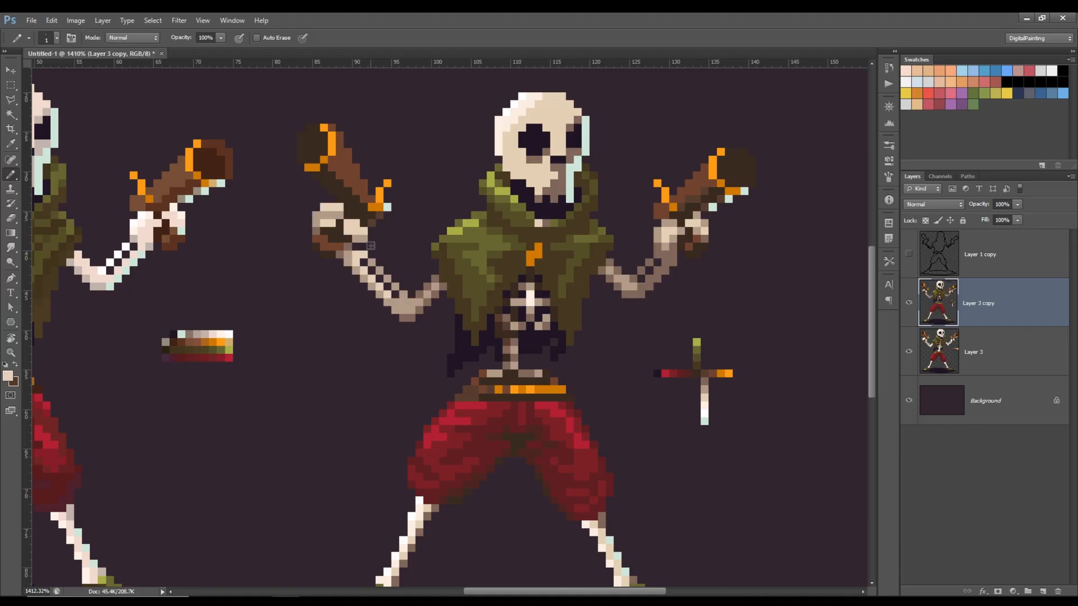
pyautogui.keyDown('alt'); pyautogui.click(517, 108); pyautogui.keyUp('alt')
pyautogui.click(337, 207)
pyautogui.click(352, 227)
pyautogui.keyDown('alt'); pyautogui.click(346, 242); pyautogui.keyUp('alt')
pyautogui.scroll(-5, 347, 243)
pyautogui.scroll(6, 313, 209)
pyautogui.scroll(-2, 328, 211)
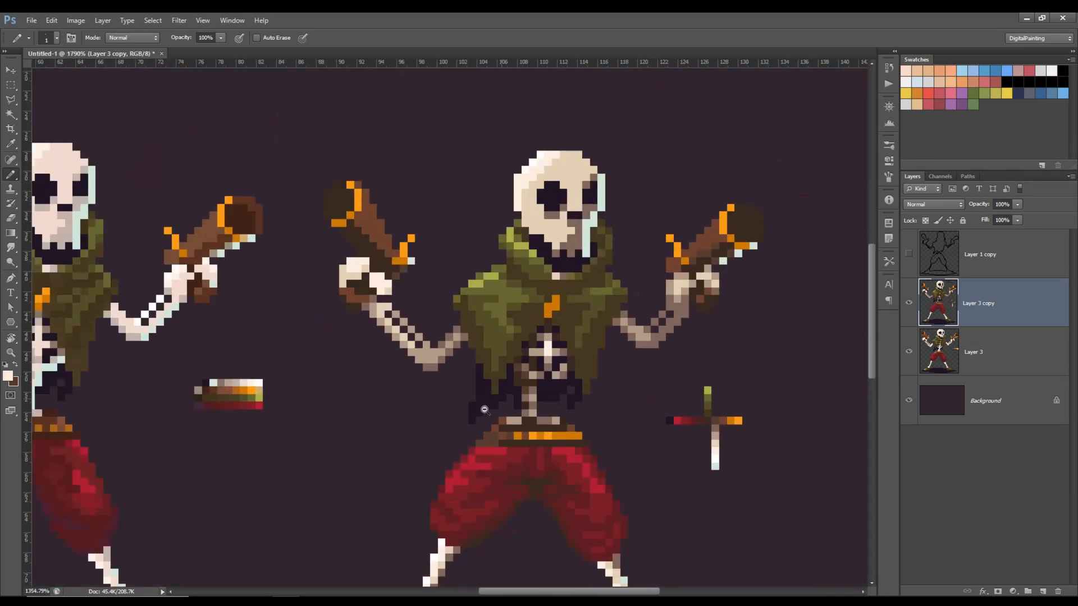
# Step: Rework the near forearm's two bones in beige and add pale highlight pixels to the forearm and upper arm
pyautogui.scroll(-2, 393, 281)
pyautogui.scroll(5, 463, 324)
pyautogui.moveTo(463, 324); pyautogui.dragTo(488, 352)
pyautogui.moveTo(426, 314); pyautogui.dragTo(426, 327)
pyautogui.moveTo(438, 340); pyautogui.dragTo(476, 377)
pyautogui.keyDown('alt'); pyautogui.click(555, 374); pyautogui.keyUp('alt')
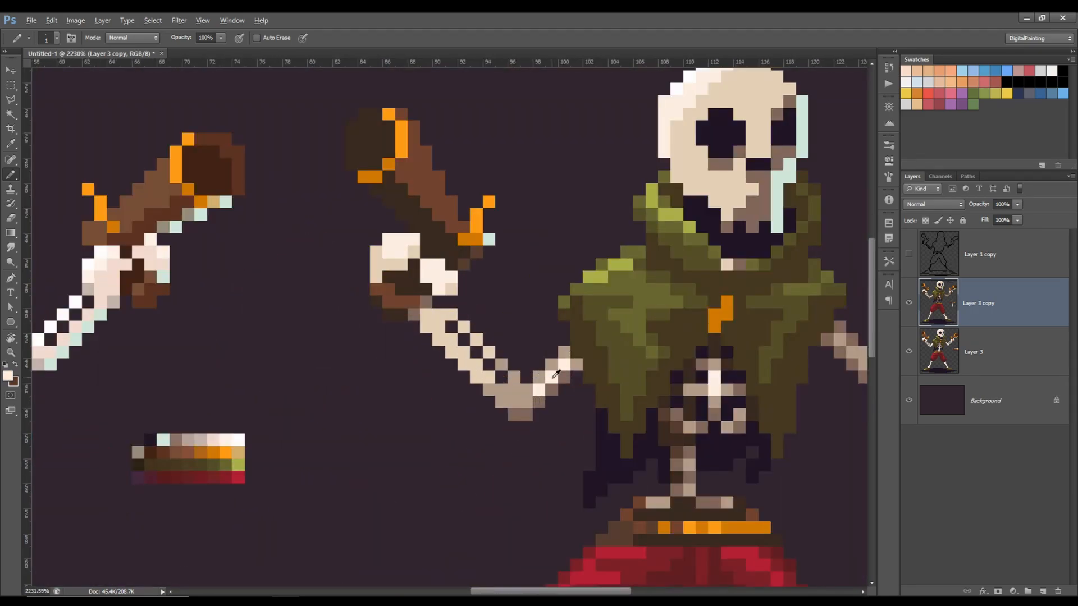
pyautogui.click(463, 327)
pyautogui.click(463, 353)
# Step: Shade the near forearm between wrist and elbow with sampled taupe tones
pyautogui.keyDown('alt'); pyautogui.click(514, 414); pyautogui.keyUp('alt')
pyautogui.moveTo(426, 315)
pyautogui.mouseDown()
pyautogui.moveTo(450, 340)
pyautogui.moveTo(451, 327)
pyautogui.moveTo(482, 381)
pyautogui.mouseUp()
pyautogui.scroll(-5, 466, 345)
pyautogui.scroll(5, 461, 367)
pyautogui.scroll(-5, 494, 371)
pyautogui.scroll(4, 565, 345)
# Step: Move the near hand and its pistol about two pixels closer to the body
pyautogui.press('m')
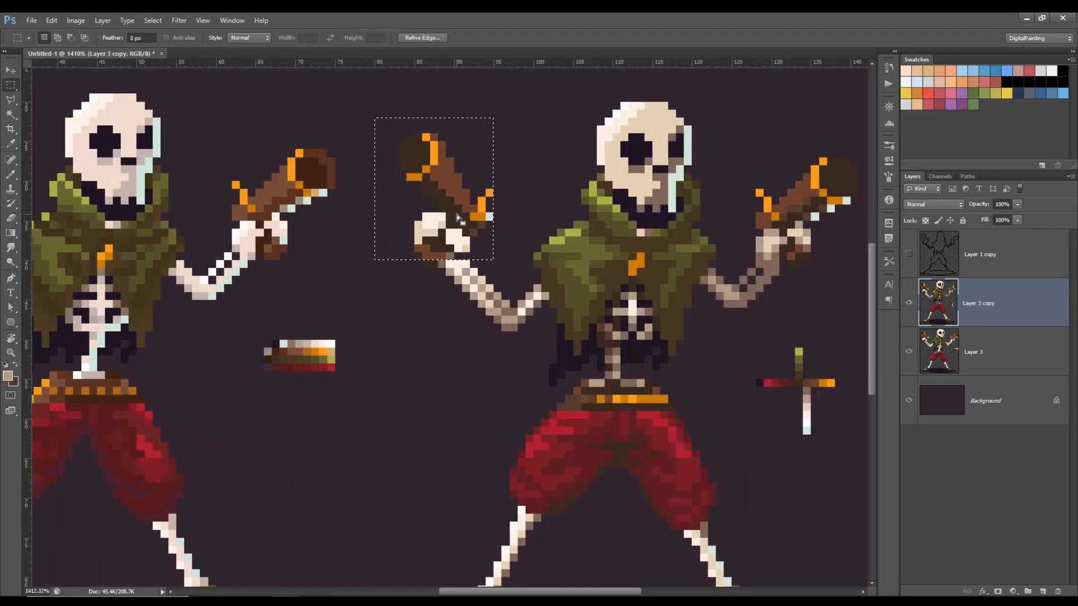
pyautogui.press('v')
pyautogui.moveTo(457, 218); pyautogui.dragTo(473, 225)
pyautogui.scroll(-5, 651, 429)
pyautogui.scroll(4, 651, 434)
pyautogui.press('m')
pyautogui.moveTo(426, 110); pyautogui.dragTo(517, 267)
pyautogui.press('v')
pyautogui.press('b')
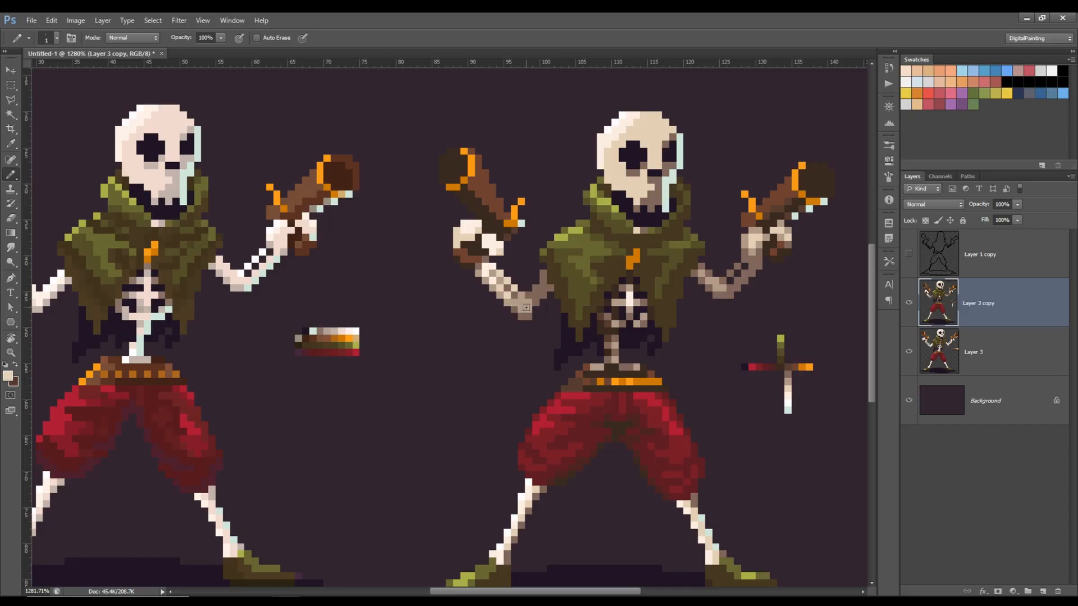
# Step: Touch up the cloak's ragged lower edge on the recoloured skeleton with sampled dark tones, erasing surplus pixels
pyautogui.scroll(-3, 645, 303)
pyautogui.scroll(4, 608, 277)
pyautogui.scroll(-5, 472, 432)
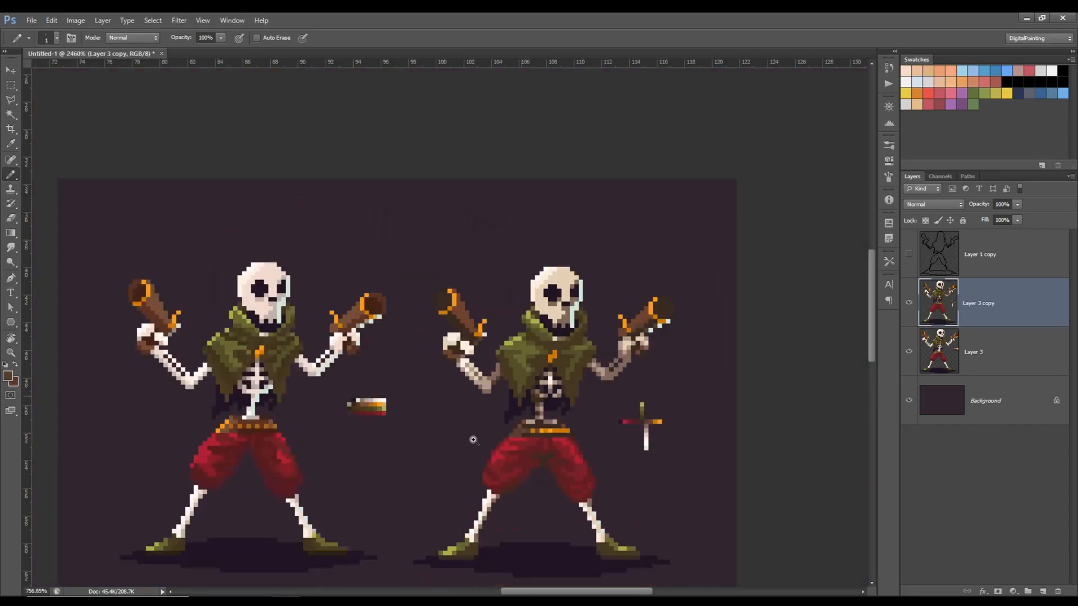
pyautogui.scroll(5, 471, 437)
pyautogui.keyDown('alt'); pyautogui.click(487, 400); pyautogui.keyUp('alt')
pyautogui.moveTo(466, 352)
pyautogui.mouseDown()
pyautogui.moveTo(456, 362)
pyautogui.moveTo(466, 446)
pyautogui.mouseUp()
pyautogui.moveTo(441, 312); pyautogui.dragTo(442, 327)
pyautogui.keyDown('alt'); pyautogui.click(455, 326); pyautogui.keyUp('alt')
pyautogui.click(466, 327)
pyautogui.press('e')
pyautogui.moveTo(442, 292); pyautogui.dragTo(443, 328)
pyautogui.press('b')
pyautogui.keyDown('alt'); pyautogui.click(467, 272); pyautogui.keyUp('alt')
pyautogui.scroll(-4, 497, 355)
pyautogui.scroll(2, 645, 423)
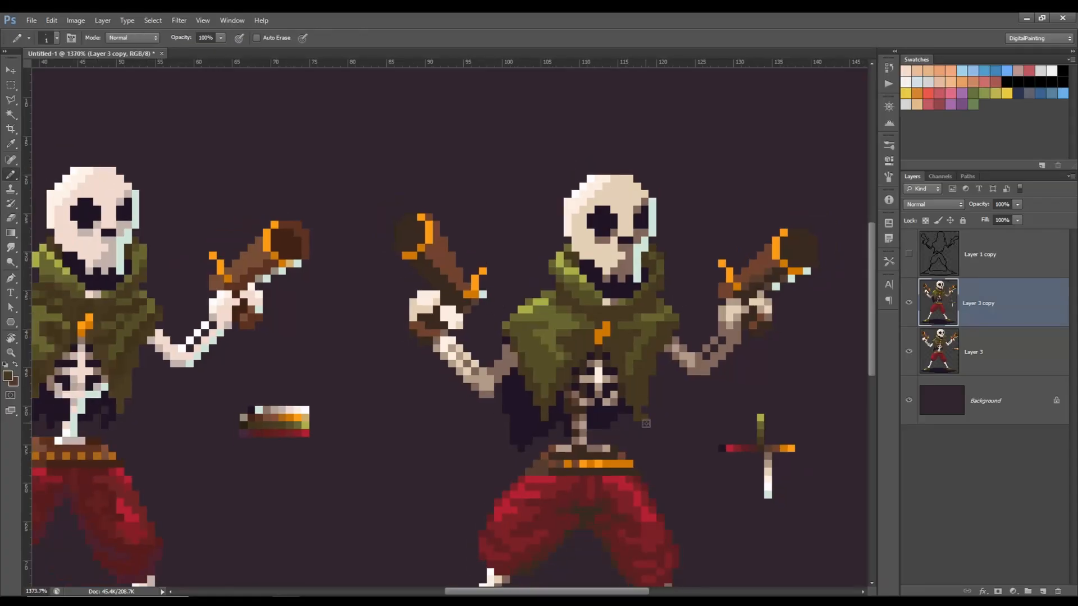
# Step: Add taupe shading pixels around the skull's eye sockets and brow
pyautogui.scroll(-4, 661, 340)
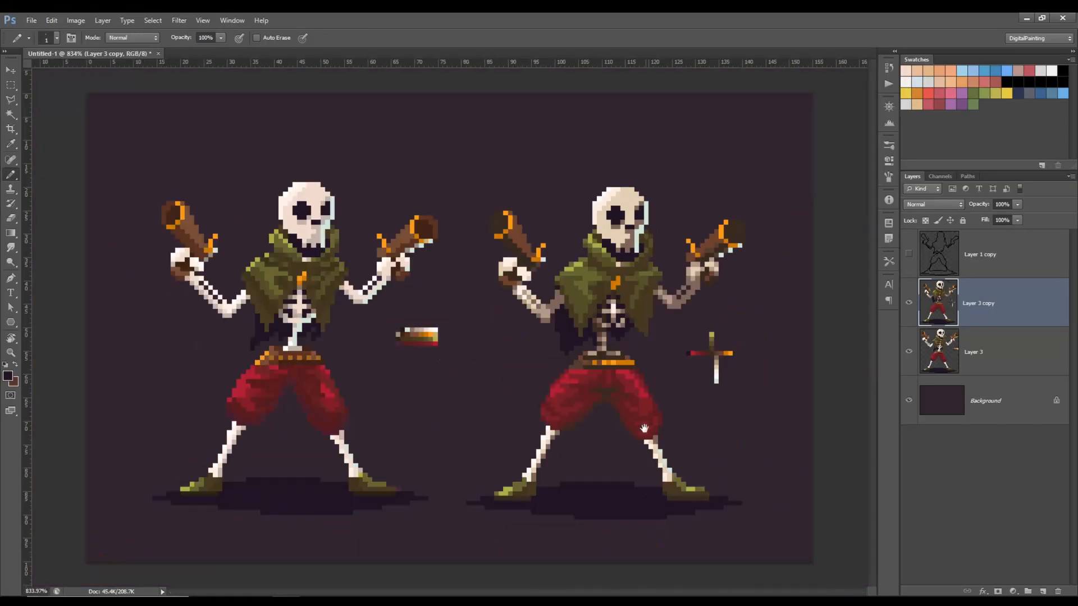
pyautogui.scroll(5, 612, 341)
pyautogui.keyDown('alt'); pyautogui.scroll(-5, 647, 408); pyautogui.keyUp('alt')
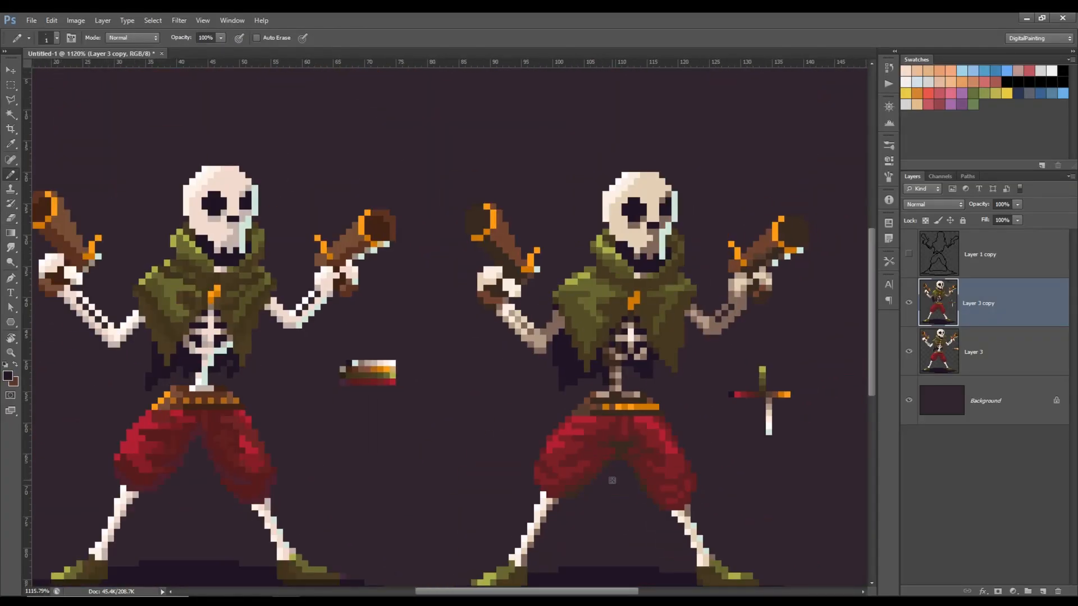
pyautogui.keyDown('alt'); pyautogui.scroll(6, 626, 231); pyautogui.keyUp('alt')
pyautogui.click(513, 277)
pyautogui.click(585, 259)
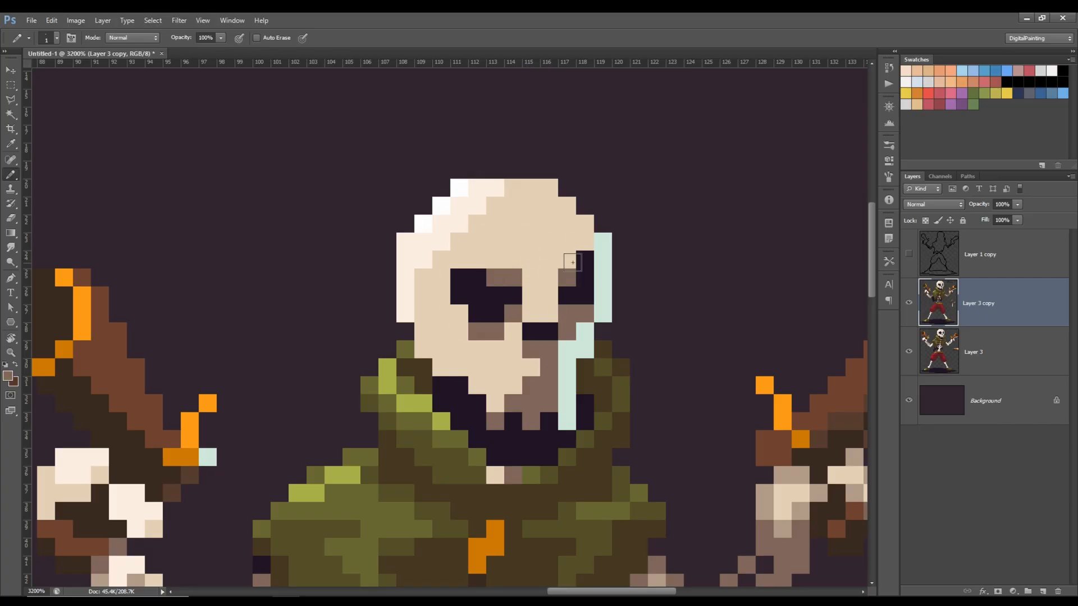
pyautogui.scroll(-5, 570, 260)
pyautogui.scroll(5, 570, 260)
pyautogui.moveTo(530, 277); pyautogui.dragTo(531, 259)
# Step: Cover the skull's white highlights with beige and shade its near temple and cheek in light taupe
pyautogui.moveTo(185, 538); pyautogui.dragTo(347, 439)
pyautogui.keyDown('alt'); pyautogui.click(291, 476); pyautogui.keyUp('alt')
pyautogui.click(639, 226)
pyautogui.moveTo(573, 335)
pyautogui.mouseDown()
pyautogui.moveTo(611, 328)
pyautogui.moveTo(599, 299)
pyautogui.moveTo(640, 347)
pyautogui.mouseUp()
pyautogui.keyDown('alt'); pyautogui.click(629, 236); pyautogui.keyUp('alt')
pyautogui.moveTo(603, 155); pyautogui.dragTo(561, 190)
pyautogui.moveTo(513, 208); pyautogui.dragTo(514, 280)
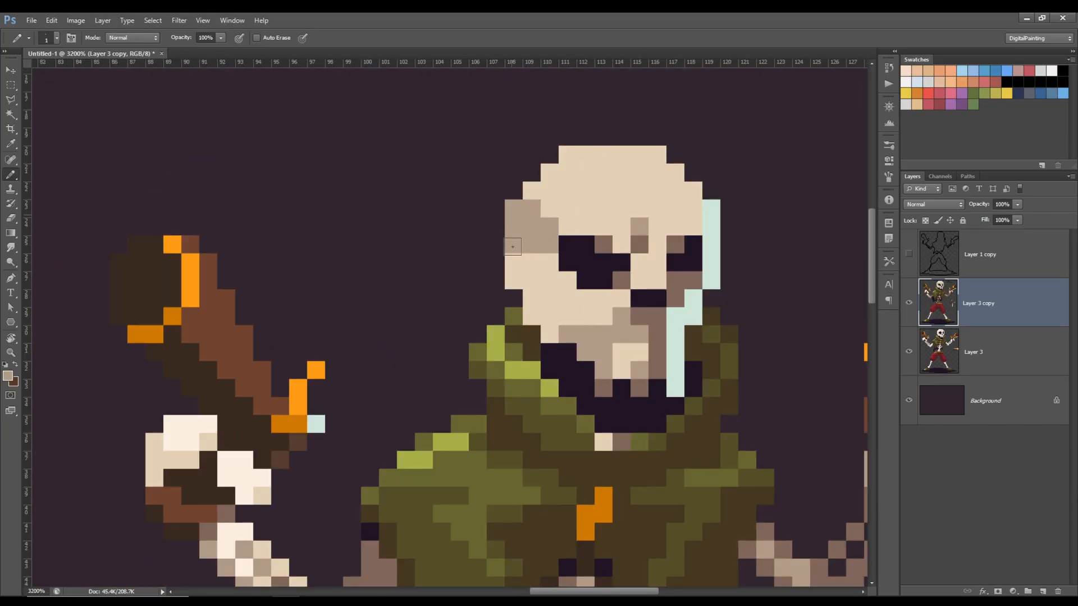
# Step: Replace the pale teal rim light on the skull with taupe tones and darken the near side's edge pixels
pyautogui.keyDown('alt'); pyautogui.click(668, 284); pyautogui.keyUp('alt')
pyautogui.moveTo(693, 298)
pyautogui.mouseDown()
pyautogui.moveTo(675, 388)
pyautogui.moveTo(711, 209)
pyautogui.mouseUp()
pyautogui.keyDown('alt'); pyautogui.click(625, 318); pyautogui.keyUp('alt')
pyautogui.moveTo(675, 298); pyautogui.dragTo(698, 304)
pyautogui.scroll(-3, 700, 312)
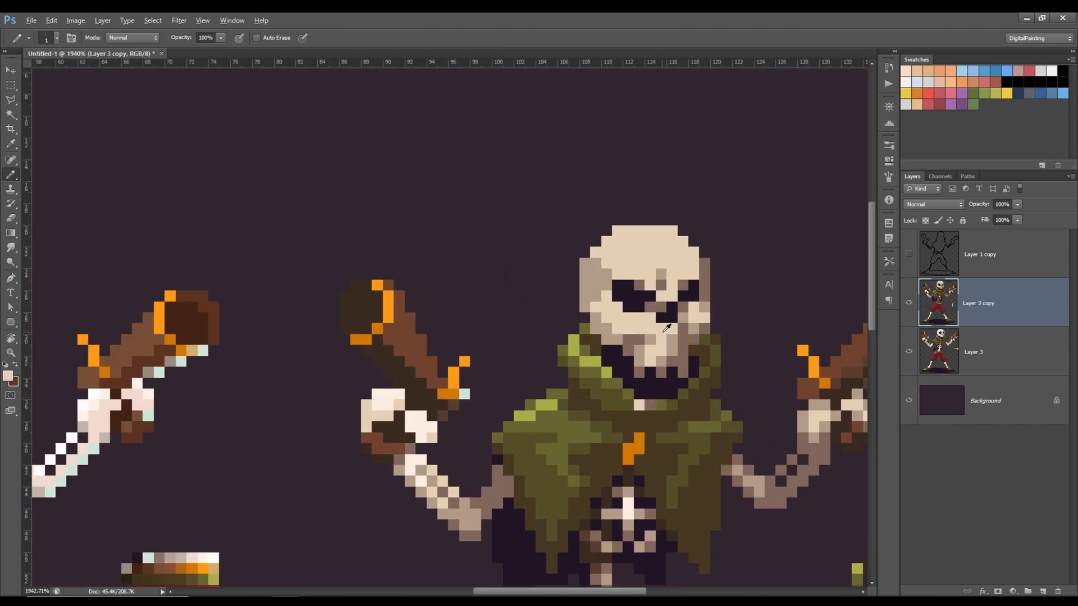
pyautogui.keyDown('alt'); pyautogui.click(704, 264); pyautogui.keyUp('alt')
pyautogui.click(584, 263)
pyautogui.click(584, 306)
# Step: Extend the light green highlight diagonally along the hood's near collar fold
pyautogui.scroll(-4, 631, 393)
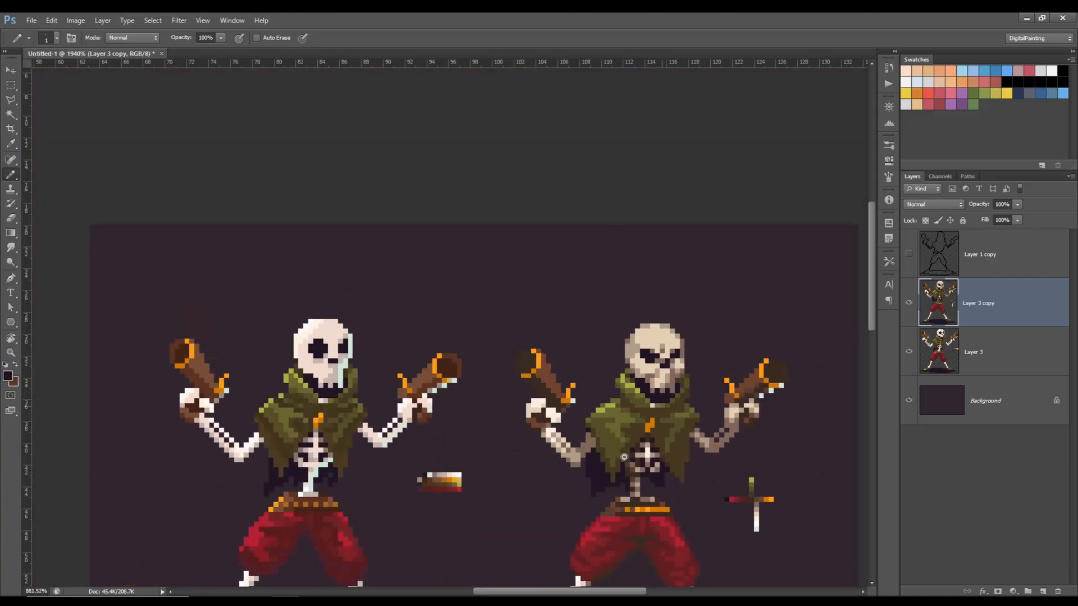
pyautogui.scroll(4, 631, 394)
pyautogui.scroll(-1, 691, 408)
pyautogui.press('[')
pyautogui.press('[')
pyautogui.press('[')
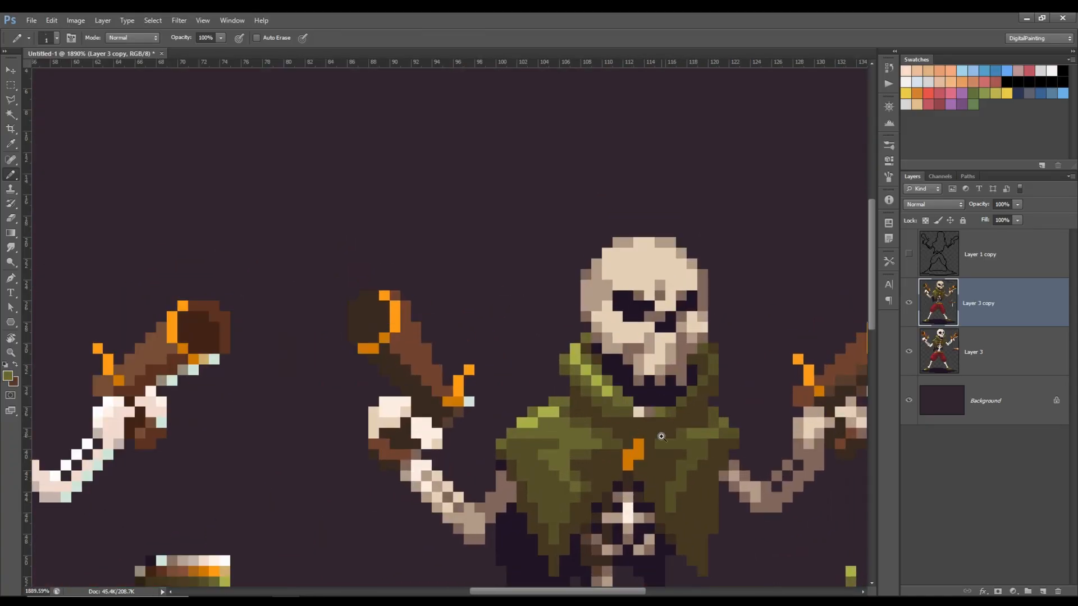
pyautogui.scroll(2, 661, 437)
pyautogui.keyDown('alt'); pyautogui.click(567, 250); pyautogui.keyUp('alt')
pyautogui.moveTo(573, 273); pyautogui.dragTo(588, 288)
# Step: Highlight the skull's forehead with the pale cream sampled from the chest bones
pyautogui.scroll(-4, 673, 320)
pyautogui.keyDown('alt'); pyautogui.click(646, 439); pyautogui.keyUp('alt')
pyautogui.scroll(4, 659, 292)
pyautogui.moveTo(622, 226); pyautogui.dragTo(637, 217)
pyautogui.scroll(-1, 691, 303)
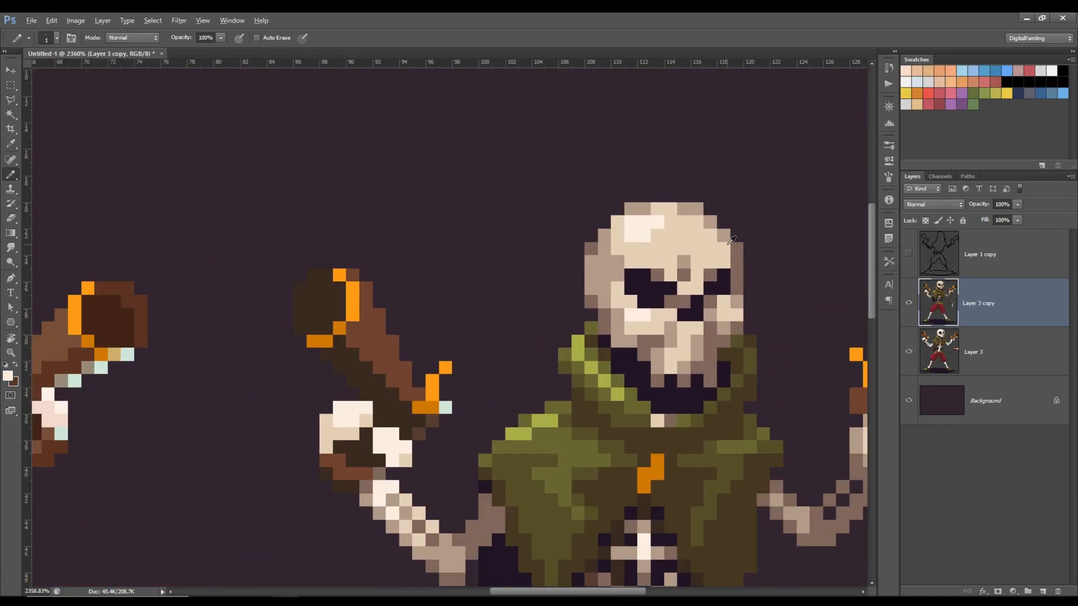
pyautogui.scroll(-4, 693, 311)
pyautogui.scroll(4, 674, 314)
pyautogui.scroll(-4, 618, 280)
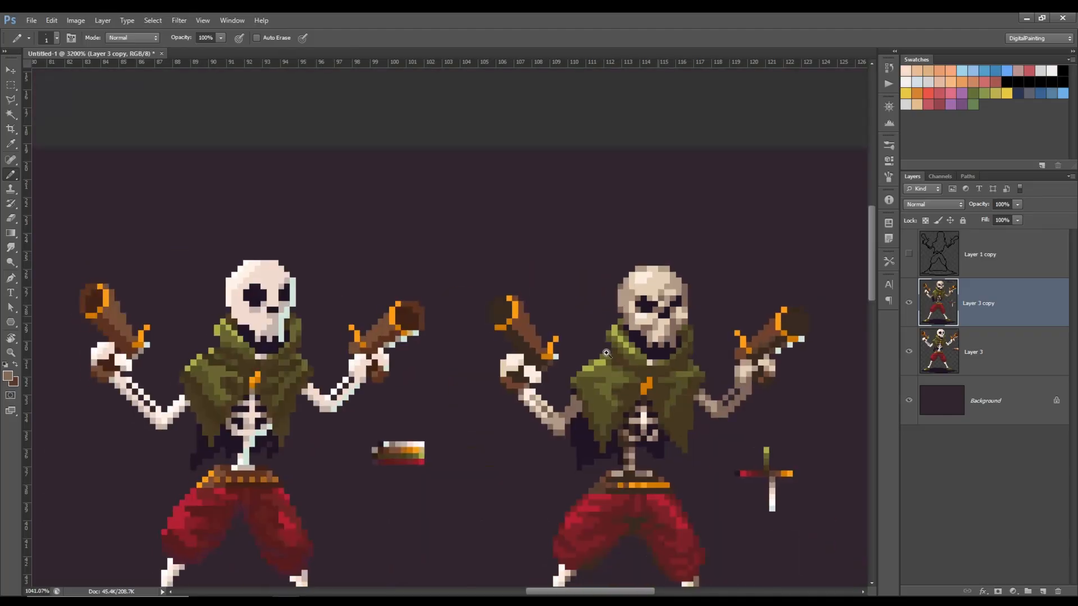
# Step: Try dark brown shading pixels at the corners of the near eye socket
pyautogui.scroll(4, 669, 347)
pyautogui.keyDown('alt'); pyautogui.click(622, 288); pyautogui.keyUp('alt')
pyautogui.scroll(2, 650, 284)
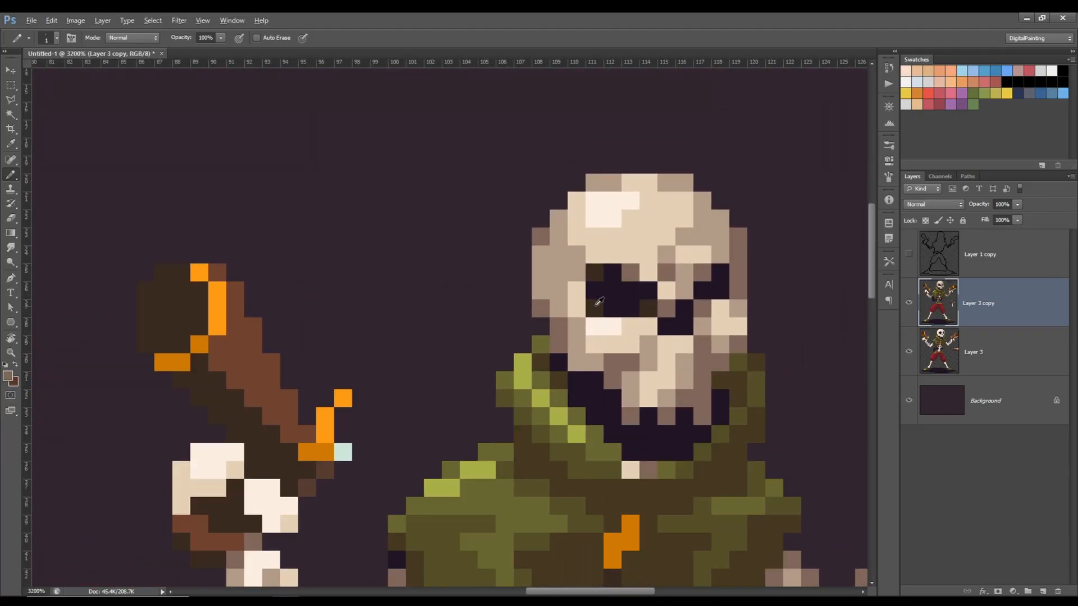
pyautogui.scroll(-4, 673, 355)
pyautogui.scroll(4, 585, 258)
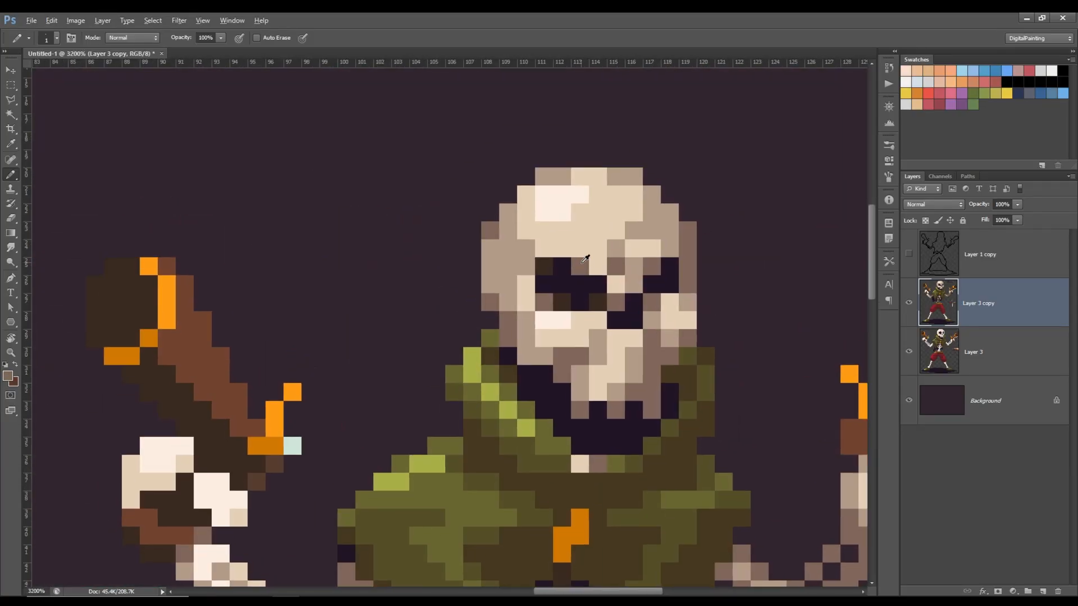
# Step: Undo the last four edits on the skull's face
pyautogui.hotkey('ctrl', 'alt', 'z')
pyautogui.hotkey('ctrl', 'alt', 'z')
pyautogui.hotkey('ctrl', 'alt', 'z')
pyautogui.hotkey('ctrl', 'alt', 'z')
# Step: Enlarge the eye sockets in dark purple with dark brown rims, and add a pale pixel on the nose bridge
pyautogui.keyDown('alt'); pyautogui.click(652, 279); pyautogui.keyUp('alt')
pyautogui.scroll(-4, 670, 262)
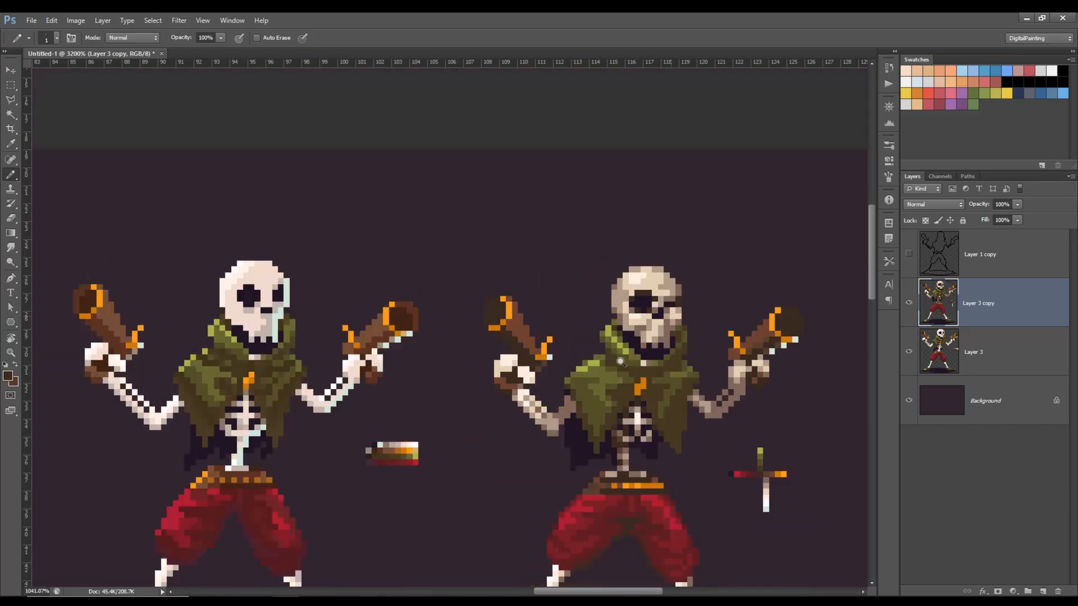
pyautogui.scroll(2, 657, 290)
pyautogui.scroll(3, 650, 306)
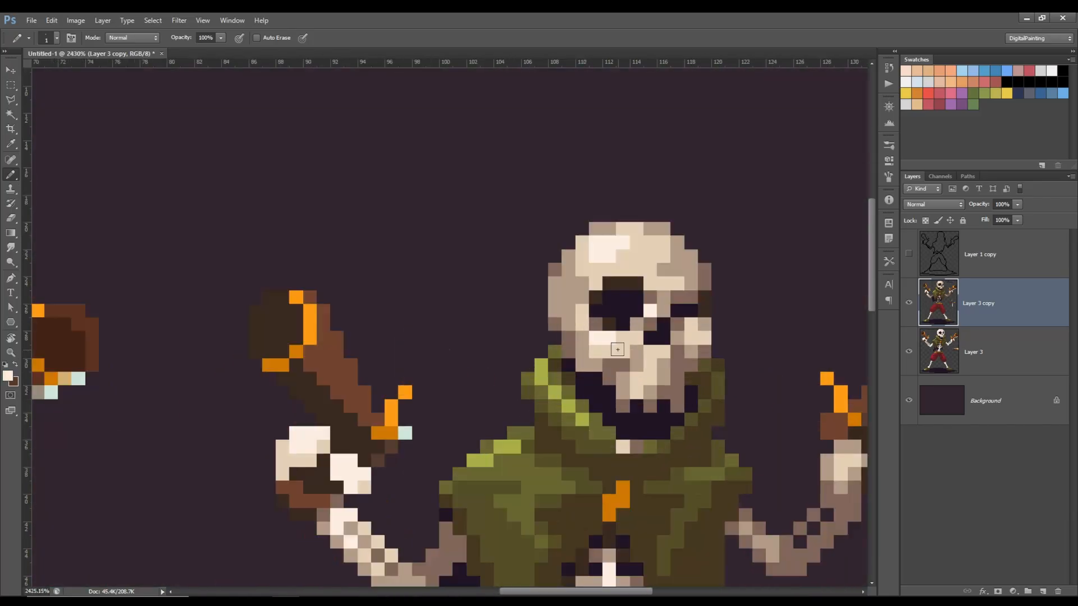
pyautogui.scroll(-4, 628, 323)
pyautogui.scroll(4, 627, 323)
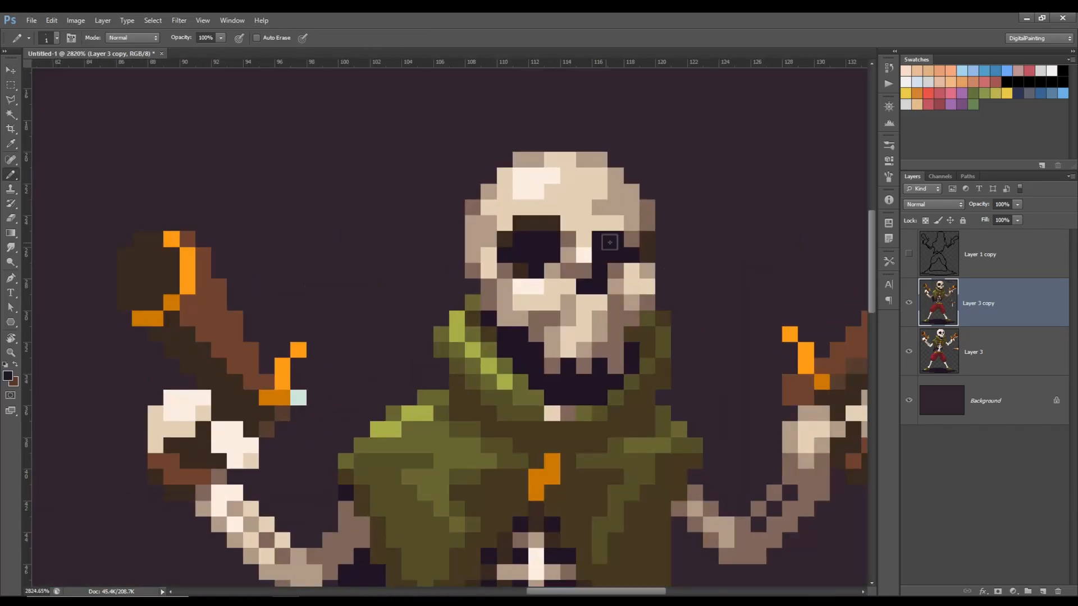
# Step: Refine the far eye socket with dark brown edges and reshape the nose cavity with taupe above it
pyautogui.scroll(-3, 591, 445)
pyautogui.scroll(-2, 590, 445)
pyautogui.scroll(4, 620, 236)
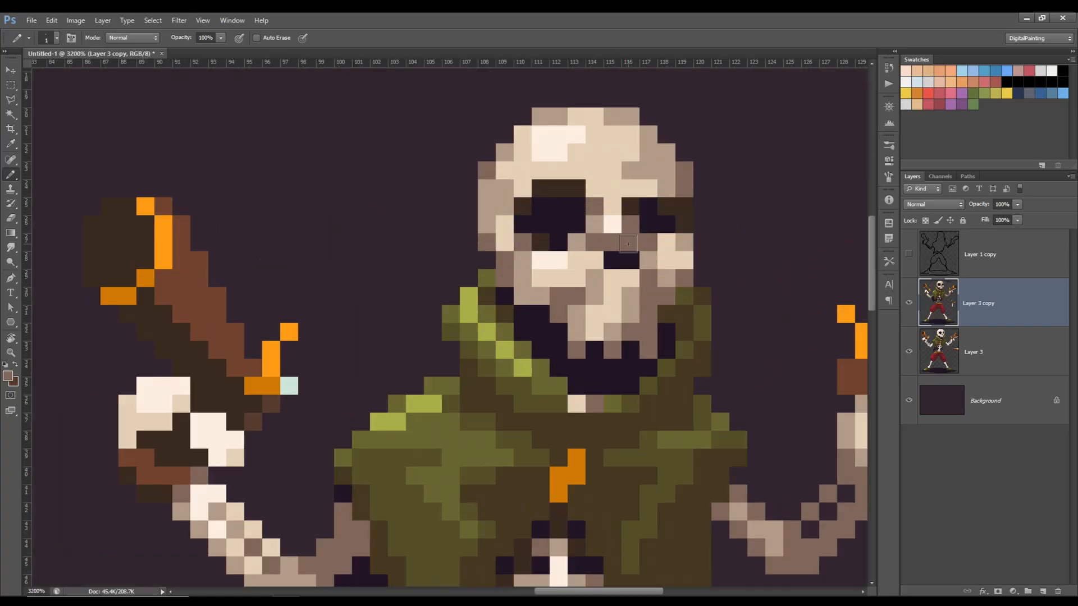
pyautogui.scroll(-4, 620, 236)
pyautogui.scroll(4, 679, 135)
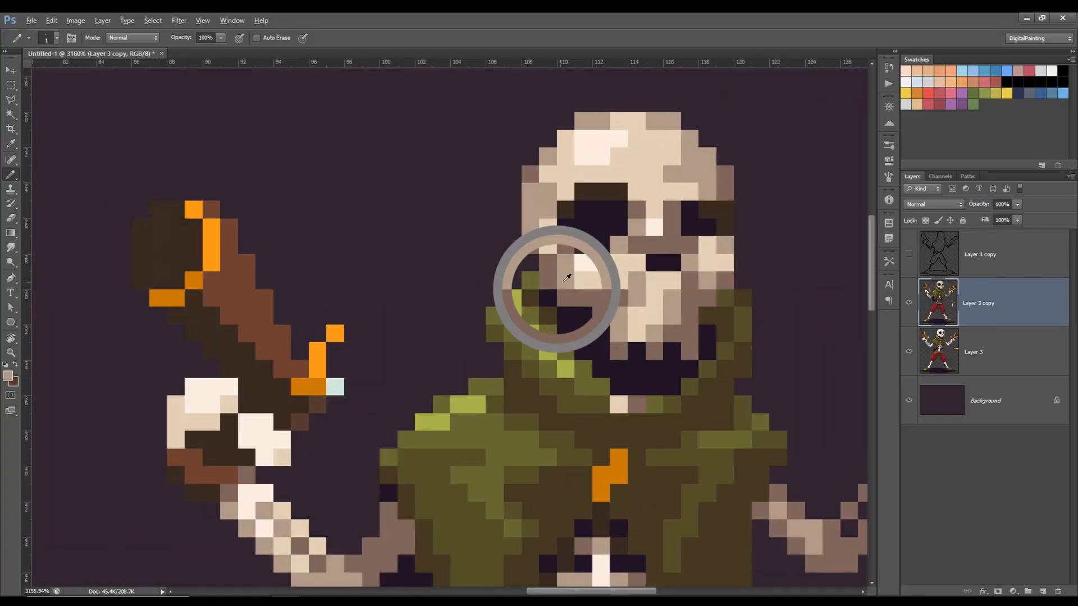
# Step: Fill the gaps between the far forearm's bones with brown
pyautogui.scroll(-5, 671, 281)
pyautogui.scroll(4, 671, 289)
pyautogui.keyDown('alt'); pyautogui.click(625, 337); pyautogui.keyUp('alt')
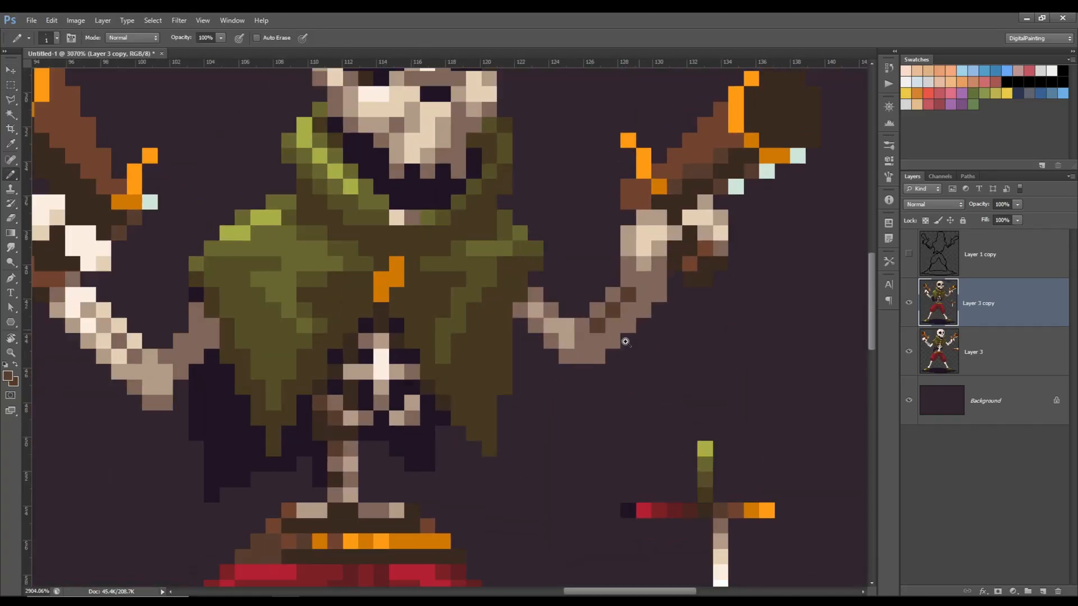
# Step: Skew the recoloured skeleton's legs and ground shadow slightly to the right
pyautogui.scroll(-4, 625, 339)
pyautogui.press('m')
pyautogui.moveTo(456, 514); pyautogui.dragTo(707, 365)
pyautogui.hotkey('ctrl', 't')
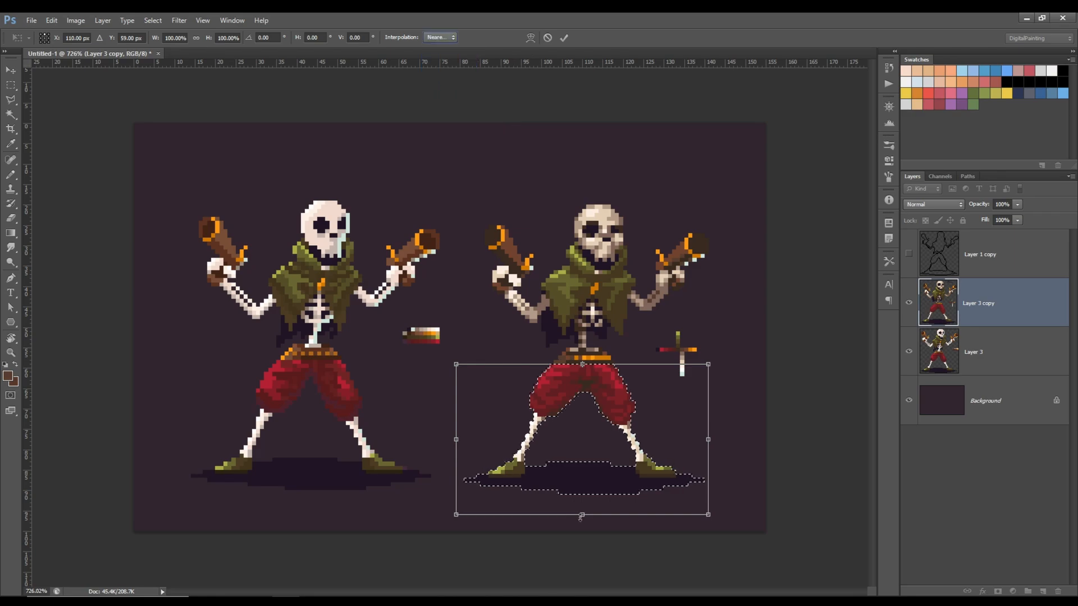
pyautogui.rightClick(553, 438)
pyautogui.click(591, 299)
pyautogui.moveTo(582, 514); pyautogui.dragTo(601, 515)
pyautogui.press('Return')
pyautogui.hotkey('ctrl', 'd')
# Step: Erase surplus pixels along the near shin
pyautogui.scroll(4, 609, 433)
pyautogui.press('e')
pyautogui.moveTo(392, 409); pyautogui.dragTo(392, 423)
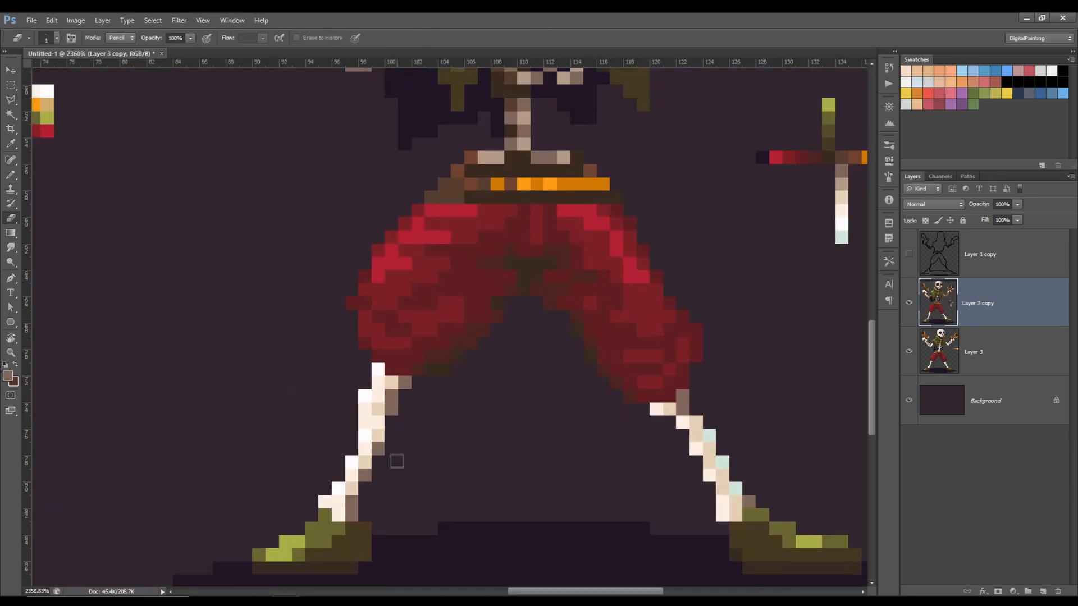
# Step: Repaint the far lower leg in taupe with a light taupe core down the shin
pyautogui.press('b')
pyautogui.moveTo(669, 421); pyautogui.dragTo(727, 508)
pyautogui.keyDown('alt'); pyautogui.click(394, 386); pyautogui.keyUp('alt')
pyautogui.scroll(-2, 664, 220)
pyautogui.scroll(3, 696, 370)
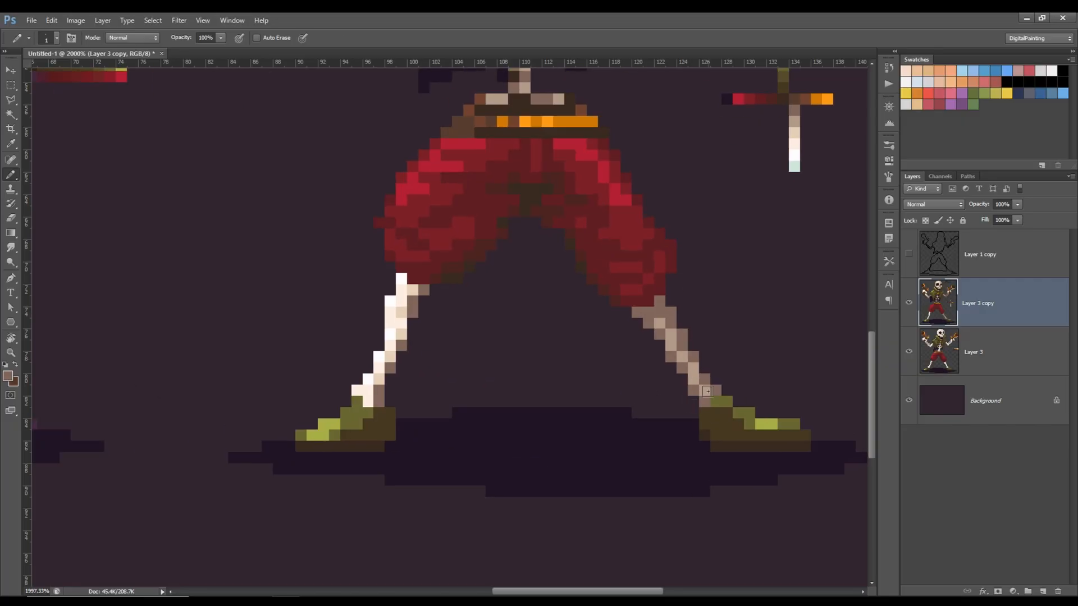
pyautogui.moveTo(706, 390); pyautogui.dragTo(718, 406)
# Step: Turn the far shoe into a bony foot in taupe tones with an olive strap and a brown sole
pyautogui.moveTo(586, 411); pyautogui.dragTo(655, 411)
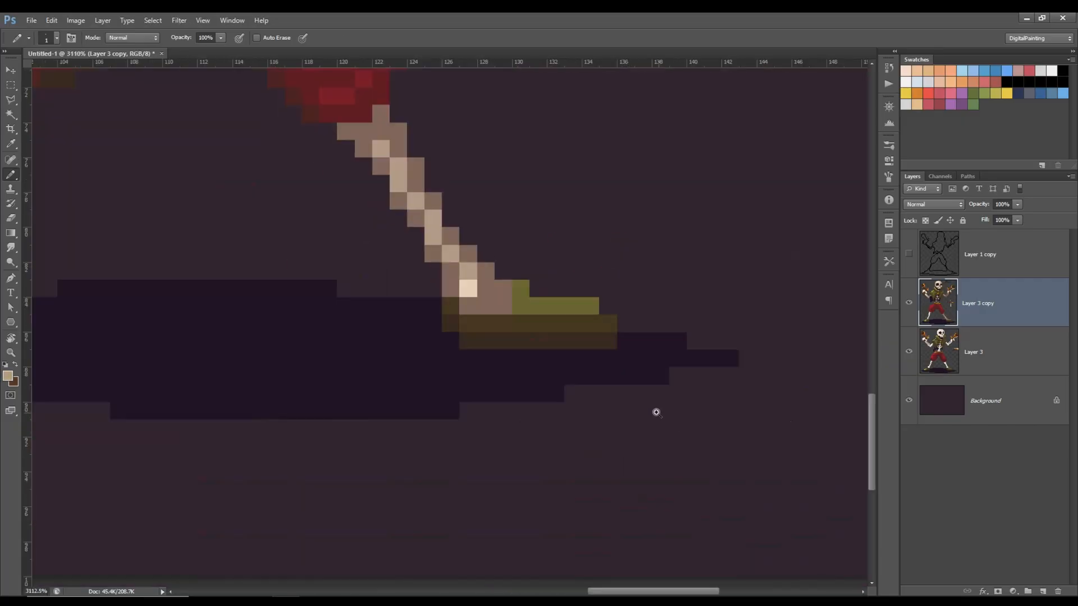
pyautogui.moveTo(502, 290); pyautogui.dragTo(520, 305)
pyautogui.keyDown('alt'); pyautogui.click(547, 306); pyautogui.keyUp('alt')
pyautogui.moveTo(592, 305); pyautogui.dragTo(555, 322)
pyautogui.moveTo(573, 323); pyautogui.dragTo(608, 326)
pyautogui.moveTo(522, 323); pyautogui.dragTo(466, 323)
pyautogui.moveTo(616, 356)
pyautogui.mouseDown()
pyautogui.moveTo(542, 404)
pyautogui.moveTo(598, 417)
pyautogui.mouseUp()
pyautogui.keyDown('alt'); pyautogui.click(596, 549); pyautogui.keyUp('alt')
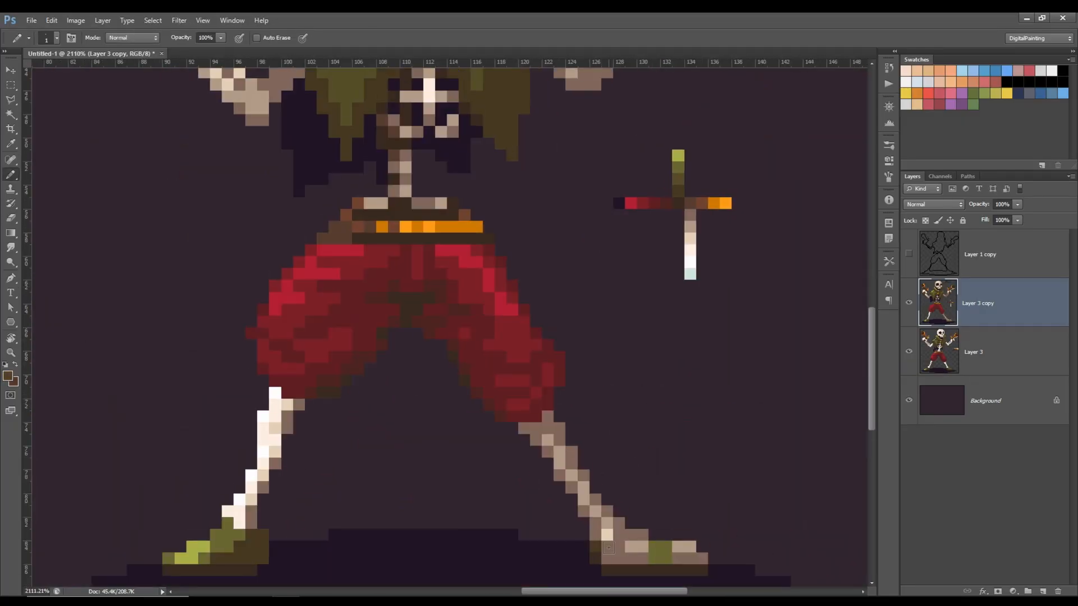
pyautogui.moveTo(648, 537); pyautogui.dragTo(683, 468)
# Step: Repaint the near lower leg and shoe as taupe bone with beige highlights
pyautogui.keyDown('alt'); pyautogui.click(287, 450); pyautogui.keyUp('alt')
pyautogui.moveTo(263, 474); pyautogui.dragTo(205, 490)
pyautogui.moveTo(216, 490)
pyautogui.mouseDown()
pyautogui.moveTo(294, 474)
pyautogui.moveTo(312, 335)
pyautogui.mouseUp()
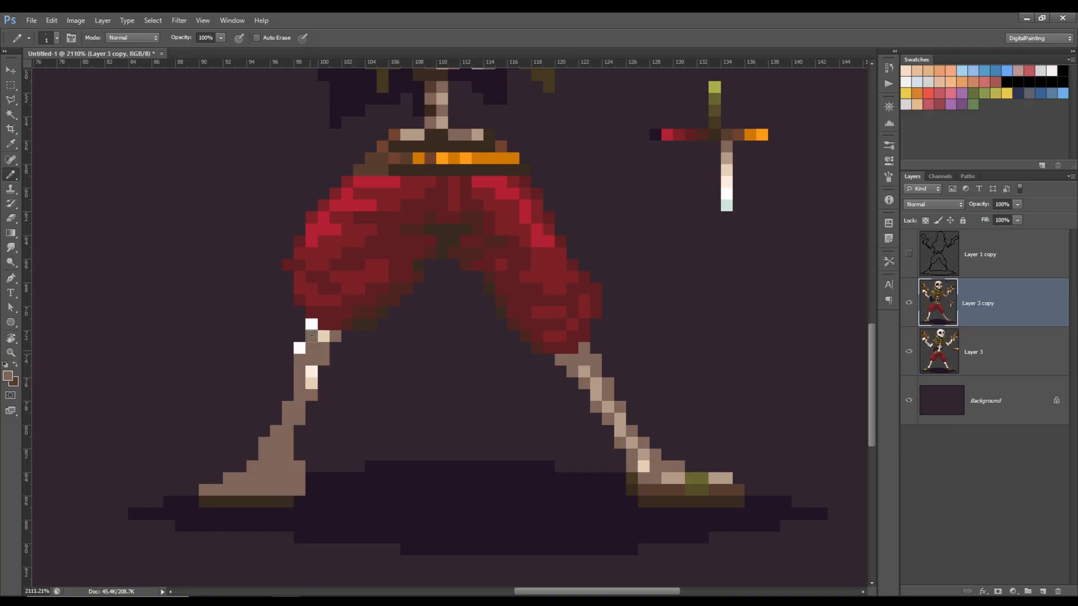
pyautogui.moveTo(236, 481)
pyautogui.mouseDown()
pyautogui.moveTo(282, 441)
pyautogui.moveTo(251, 467)
pyautogui.moveTo(307, 361)
pyautogui.mouseUp()
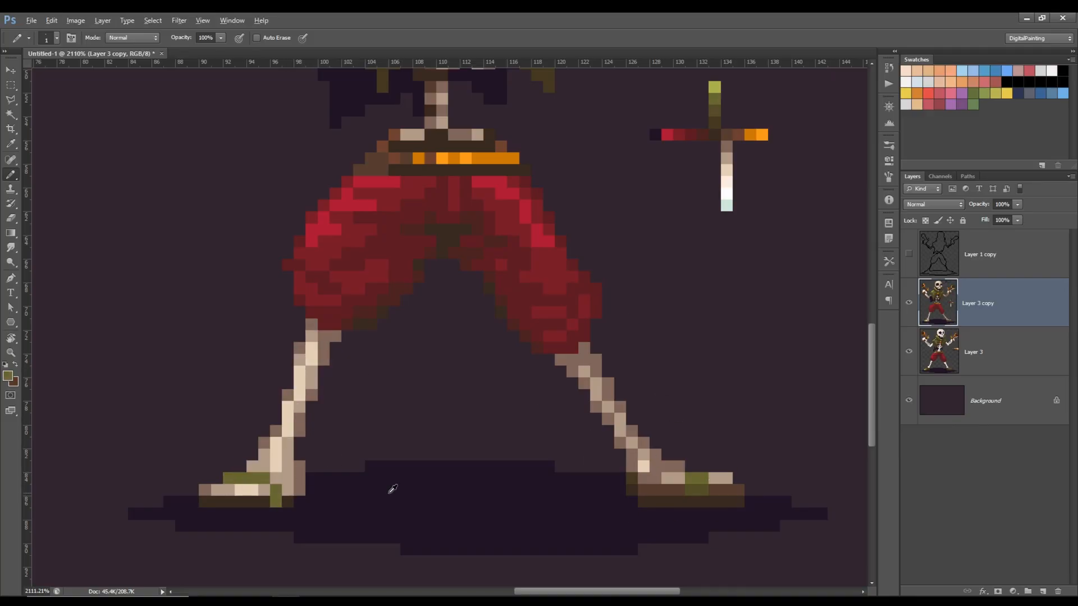
# Step: Complete the olive sandal strap on the near foot and trim the toe's edge pixels
pyautogui.click(240, 479)
pyautogui.press('e')
pyautogui.moveTo(205, 490)
pyautogui.mouseDown()
pyautogui.moveTo(217, 499)
pyautogui.moveTo(205, 502)
pyautogui.mouseUp()
pyautogui.press('b')
pyautogui.moveTo(564, 242)
pyautogui.mouseDown()
pyautogui.moveTo(580, 430)
pyautogui.moveTo(633, 236)
pyautogui.mouseUp()
pyautogui.click(357, 460)
pyautogui.click(357, 460)
pyautogui.scroll(-3, 394, 557)
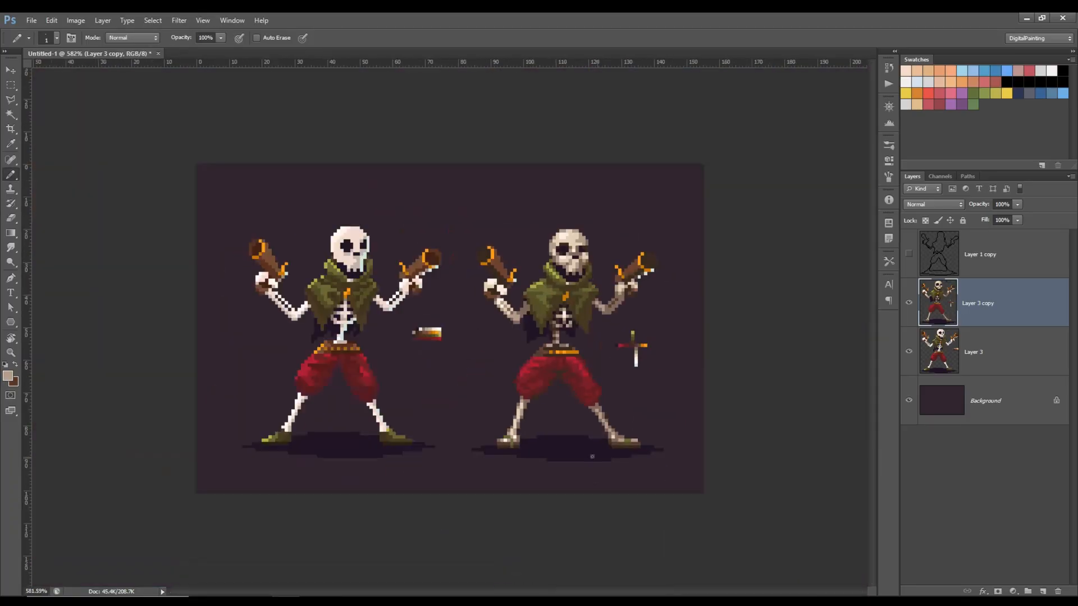
# Step: Touch up the soles and edges of both feet with sampled shading tones
pyautogui.scroll(3, 527, 456)
pyautogui.keyDown('alt'); pyautogui.click(470, 437); pyautogui.keyUp('alt')
pyautogui.moveTo(477, 437); pyautogui.dragTo(458, 544)
pyautogui.moveTo(458, 539); pyautogui.dragTo(458, 549)
pyautogui.moveTo(833, 540); pyautogui.dragTo(845, 540)
pyautogui.scroll(-2, 659, 438)
pyautogui.scroll(1, 676, 382)
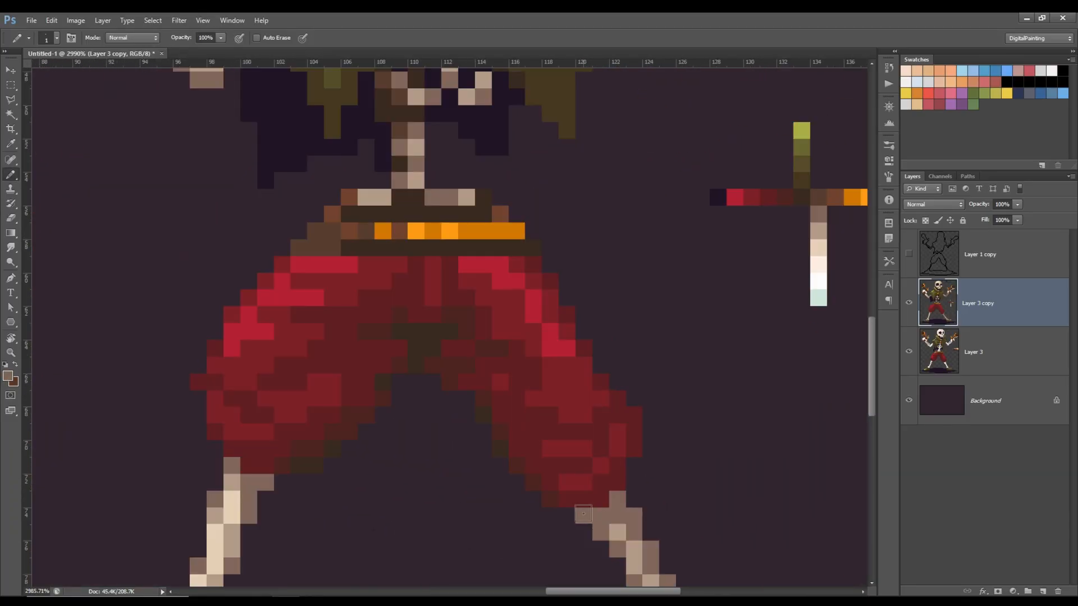
# Step: Darken the top of the far shin beneath the trouser cuff with brown
pyautogui.scroll(-2, 676, 382)
pyautogui.scroll(-2, 639, 387)
pyautogui.scroll(4, 646, 421)
pyautogui.scroll(-2, 711, 409)
# Step: Skew the far lower leg and foot horizontally by about -19° toward the body
pyautogui.press('m')
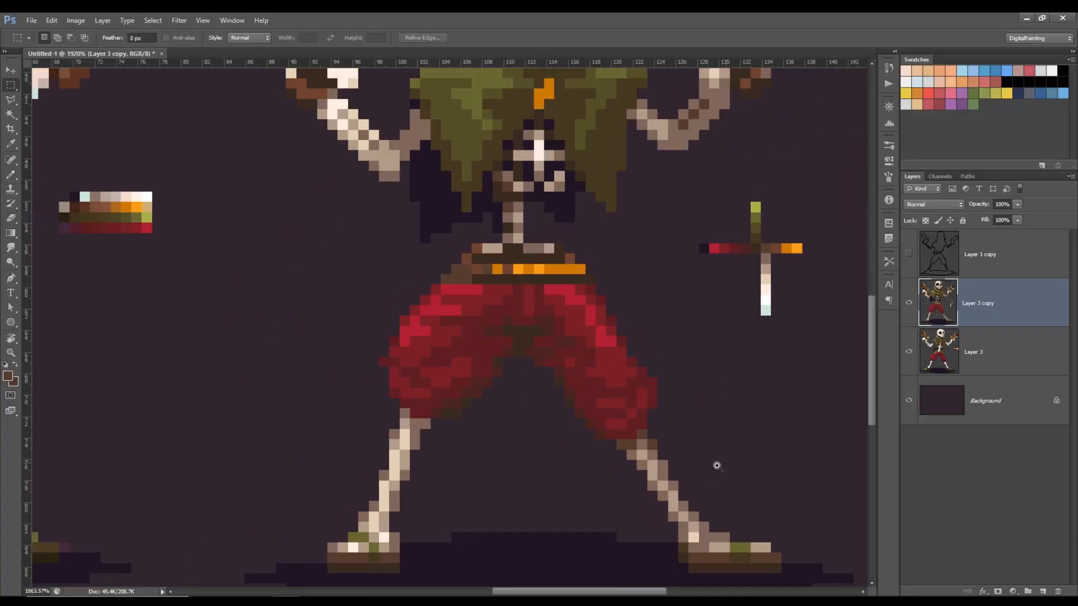
pyautogui.scroll(-1, 614, 388)
pyautogui.moveTo(605, 521); pyautogui.dragTo(747, 413)
pyautogui.hotkey('ctrl', 't')
pyautogui.rightClick(639, 431)
pyautogui.click(677, 294)
pyautogui.moveTo(677, 522); pyautogui.dragTo(639, 523)
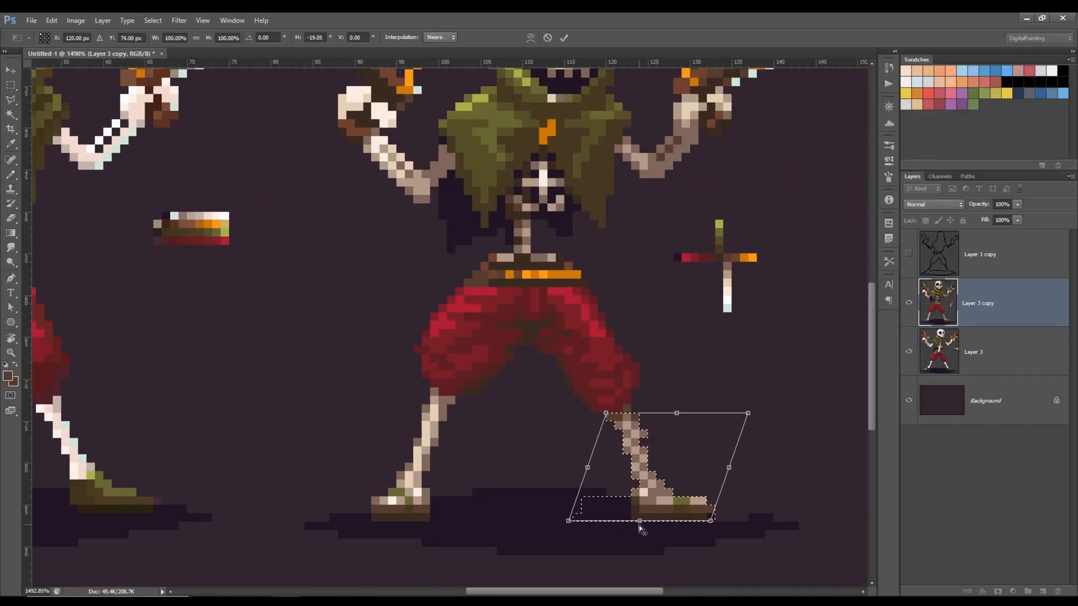
pyautogui.press('Return')
pyautogui.hotkey('ctrl', 'd')
# Step: Clean up the skewed far shin's outline and shading with sampled taupe and brown
pyautogui.scroll(3, 665, 461)
pyautogui.press('b')
pyautogui.keyDown('alt'); pyautogui.click(602, 438); pyautogui.keyUp('alt')
pyautogui.moveTo(584, 403); pyautogui.dragTo(602, 421)
pyautogui.scroll(-4, 679, 520)
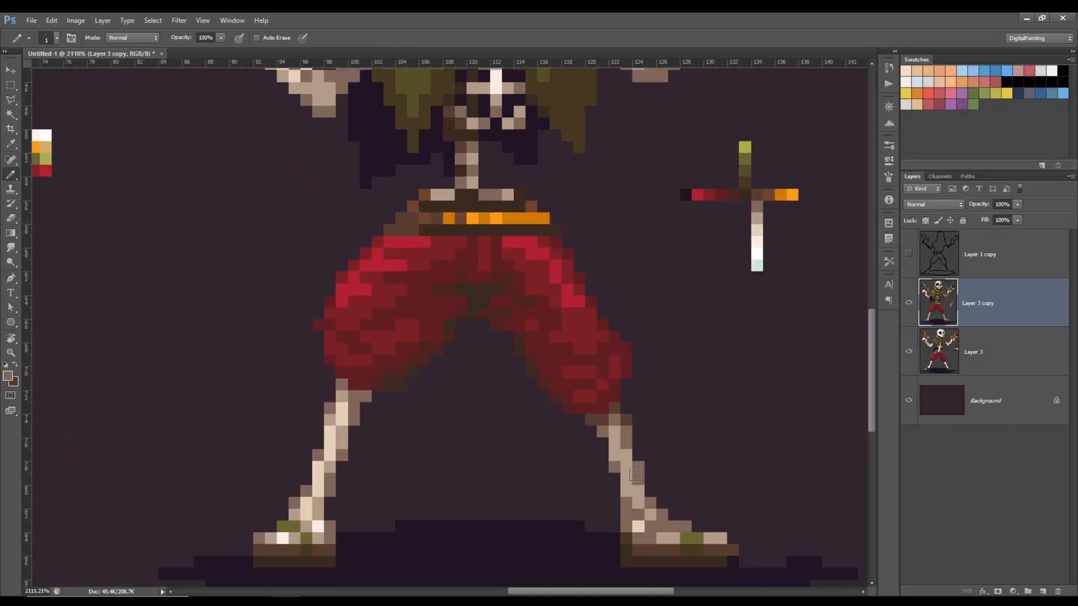
pyautogui.scroll(1, 713, 413)
pyautogui.keyDown('alt'); pyautogui.click(700, 225); pyautogui.keyUp('alt')
pyautogui.moveTo(643, 267); pyautogui.dragTo(685, 238)
pyautogui.scroll(-2, 679, 356)
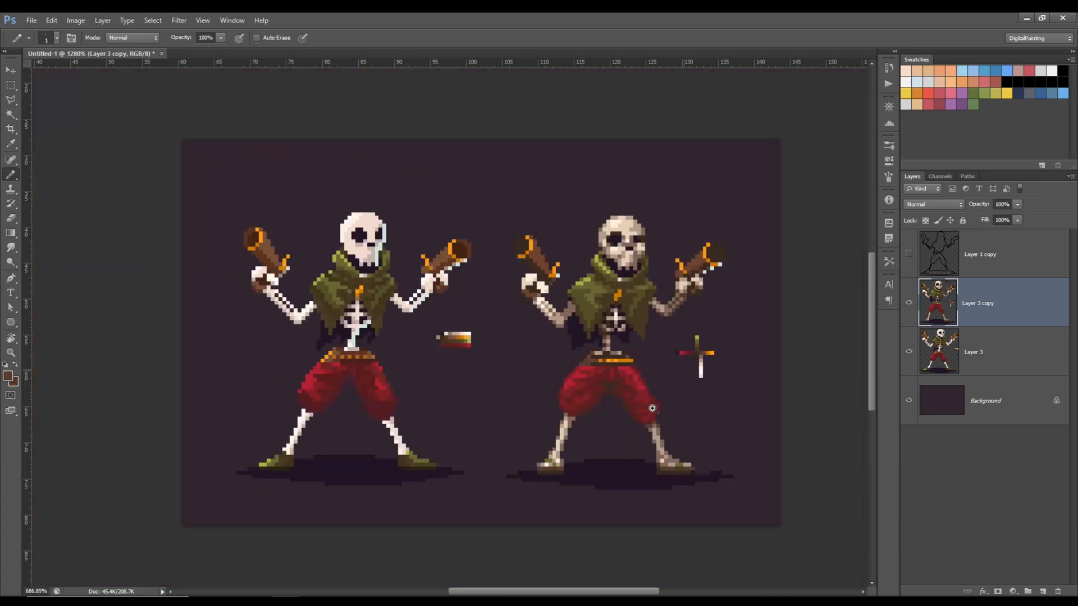
# Step: Shift a selected block of the near trouser leg downward and touch up the shading with sampled dark red
pyautogui.scroll(4, 596, 421)
pyautogui.press('m')
pyautogui.moveTo(609, 307)
pyautogui.mouseDown()
pyautogui.moveTo(451, 417)
pyautogui.moveTo(526, 418)
pyautogui.mouseUp()
pyautogui.moveTo(568, 362); pyautogui.dragTo(557, 386)
pyautogui.hotkey('ctrl', 'd')
pyautogui.press('b')
pyautogui.keyDown('alt'); pyautogui.click(512, 386); pyautogui.keyUp('alt')
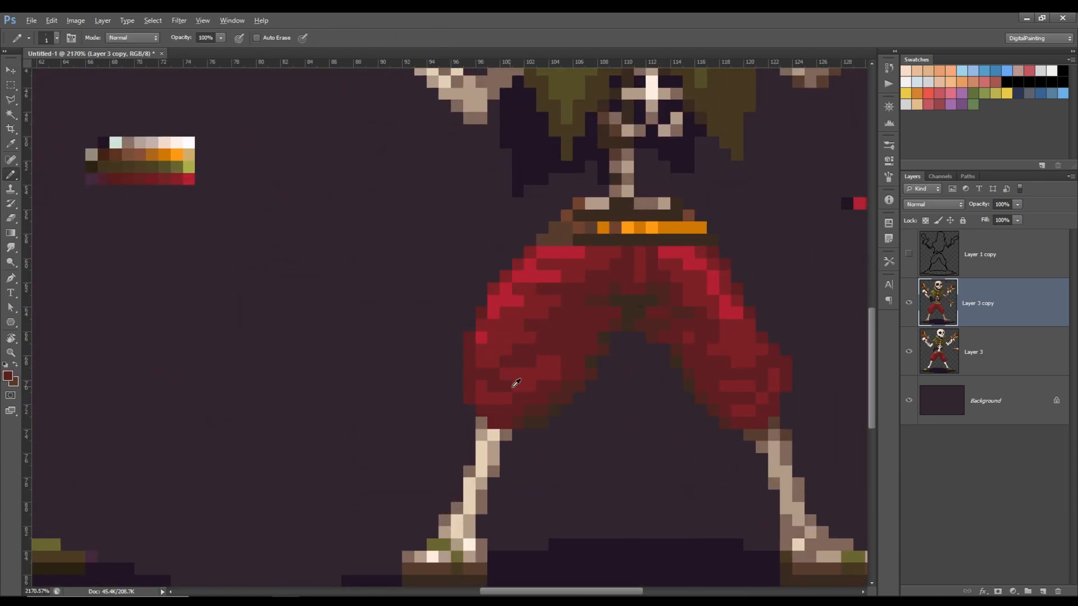
pyautogui.moveTo(683, 407); pyautogui.dragTo(618, 383)
# Step: Place a short vertical column of brown and orange reference pixels beside the belt
pyautogui.scroll(4, 603, 360)
pyautogui.keyDown('alt'); pyautogui.click(664, 338); pyautogui.keyUp('alt')
pyautogui.moveTo(609, 342)
pyautogui.mouseDown()
pyautogui.moveTo(747, 308)
pyautogui.moveTo(572, 338)
pyautogui.moveTo(677, 351)
pyautogui.moveTo(558, 343)
pyautogui.mouseUp()
pyautogui.hotkey('ctrl', 'z')
pyautogui.click(769, 307)
pyautogui.click(769, 325)
pyautogui.click(769, 343)
# Step: Repaint the belt's band and lower edge with sampled brown tones
pyautogui.click(625, 343)
pyautogui.keyDown('alt'); pyautogui.click(661, 343); pyautogui.keyUp('alt')
pyautogui.click(643, 343)
pyautogui.moveTo(723, 375)
pyautogui.mouseDown()
pyautogui.moveTo(637, 440)
pyautogui.moveTo(705, 387)
pyautogui.mouseUp()
pyautogui.moveTo(712, 366); pyautogui.dragTo(697, 366)
pyautogui.moveTo(623, 365)
pyautogui.mouseDown()
pyautogui.moveTo(547, 360)
pyautogui.moveTo(688, 370)
pyautogui.moveTo(598, 365)
pyautogui.mouseUp()
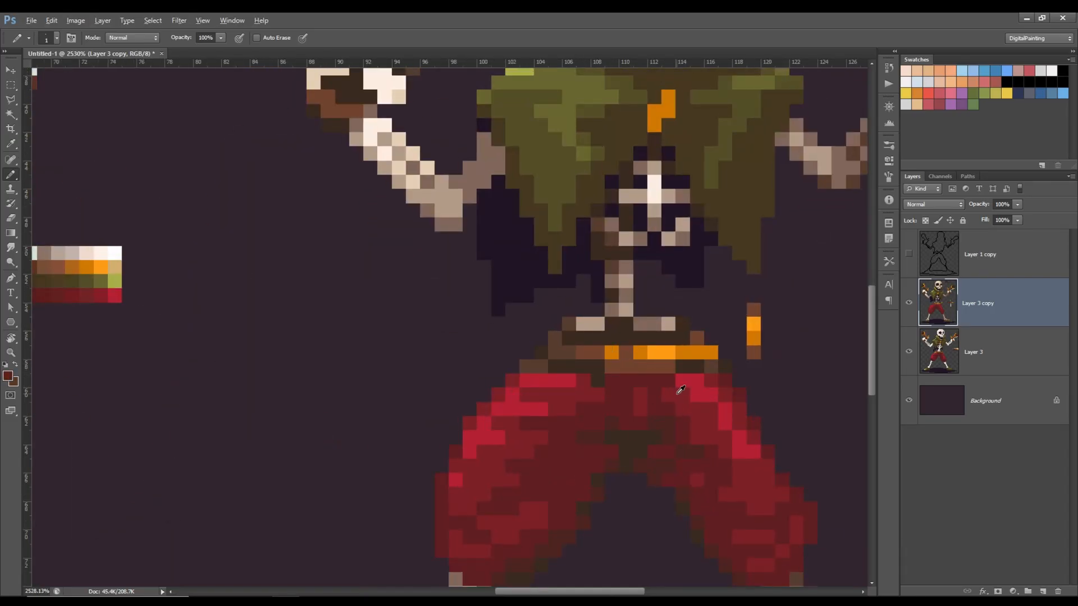
# Step: Paint a square orange buckle on the middle of the belt and restore brown around it
pyautogui.scroll(1, 624, 373)
pyautogui.keyDown('alt'); pyautogui.click(617, 343); pyautogui.keyUp('alt')
pyautogui.moveTo(649, 327); pyautogui.dragTo(650, 361)
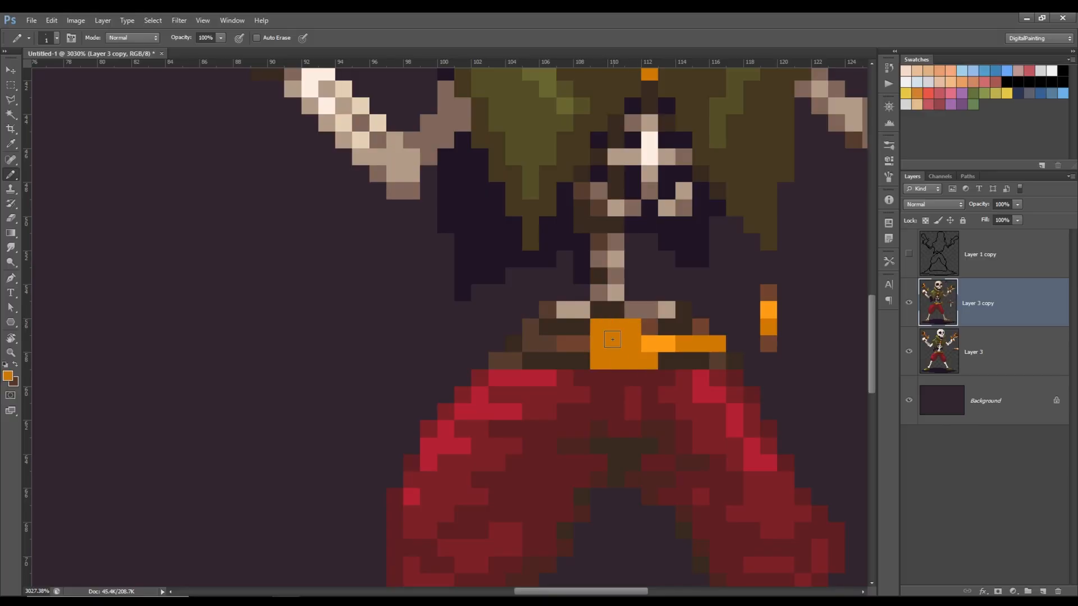
pyautogui.keyDown('alt'); pyautogui.click(580, 327); pyautogui.keyUp('alt')
pyautogui.keyDown('alt'); pyautogui.click(582, 343); pyautogui.keyUp('alt')
pyautogui.click(599, 343)
pyautogui.click(633, 343)
# Step: Finish the buckle with bright orange highlights and a dark centre, and hang a brown strap end below the belt
pyautogui.keyDown('alt'); pyautogui.click(662, 343); pyautogui.keyUp('alt')
pyautogui.moveTo(599, 327); pyautogui.dragTo(595, 402)
pyautogui.scroll(-3, 638, 337)
pyautogui.keyDown('alt'); pyautogui.click(638, 337); pyautogui.keyUp('alt')
pyautogui.scroll(3, 637, 337)
pyautogui.scroll(-2, 610, 440)
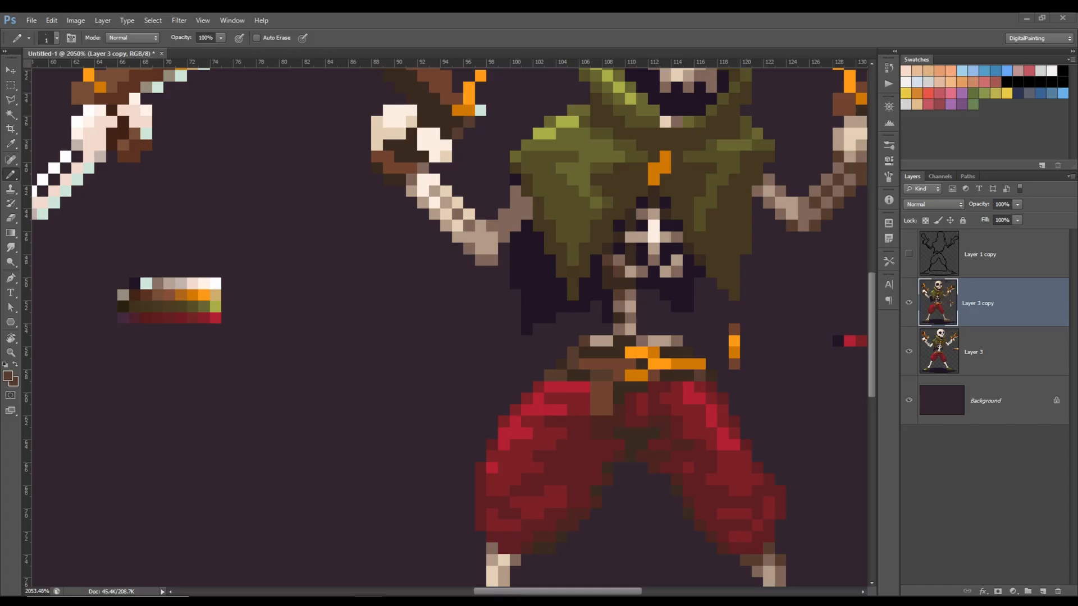
pyautogui.scroll(-1, 668, 362)
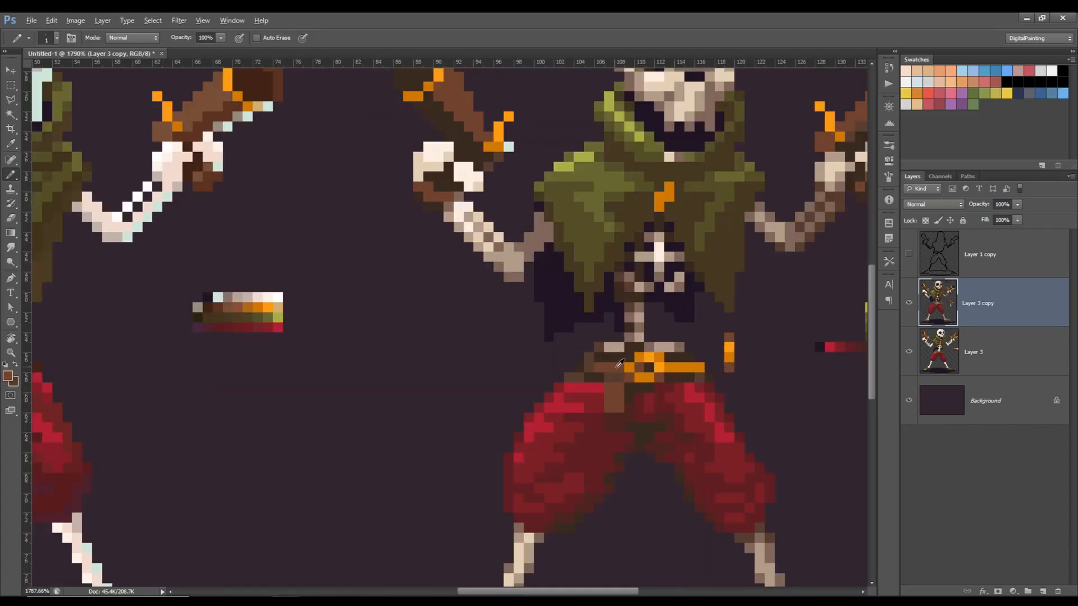
pyautogui.scroll(-3, 698, 418)
# Step: Add crimson pixels over the belt at both hips and touch up the surrounding leather with sampled brown
pyautogui.keyDown('alt'); pyautogui.click(690, 272); pyautogui.keyUp('alt')
pyautogui.scroll(3, 757, 419)
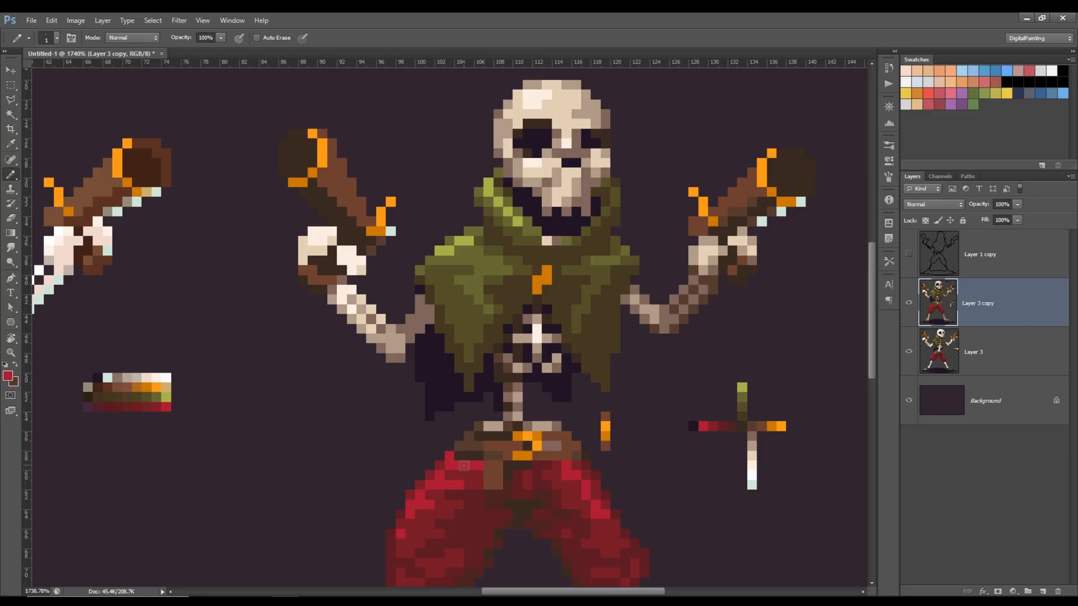
pyautogui.scroll(-3, 482, 455)
pyautogui.keyDown('alt'); pyautogui.click(547, 457); pyautogui.keyUp('alt')
pyautogui.scroll(4, 557, 444)
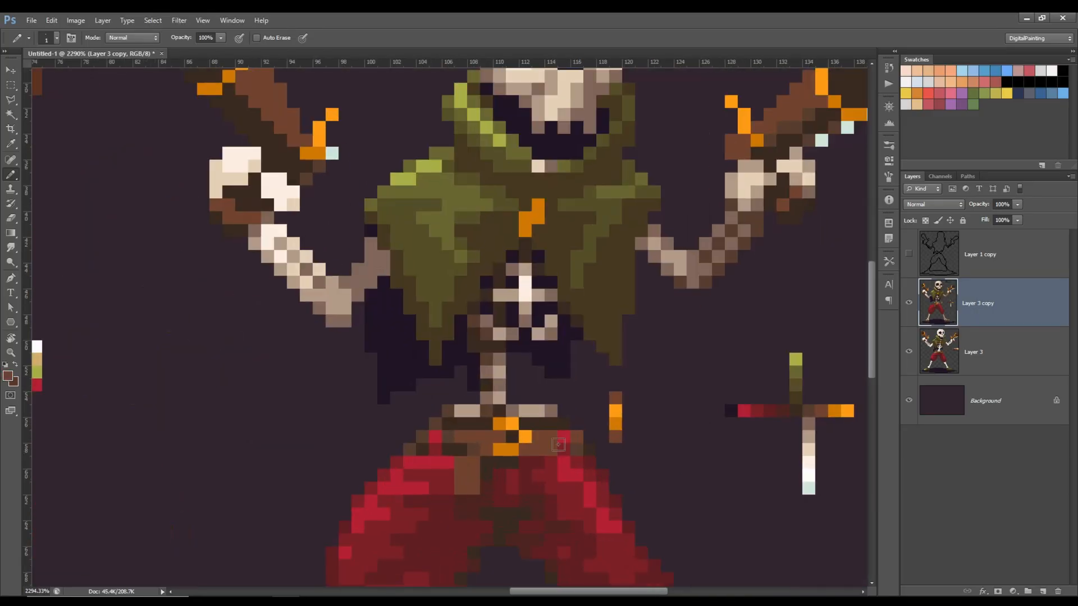
# Step: Add an orange tooth to the skull's jaw and replace the far pistol's pale underside highlights with brown
pyautogui.scroll(-4, 478, 447)
pyautogui.scroll(3, 531, 309)
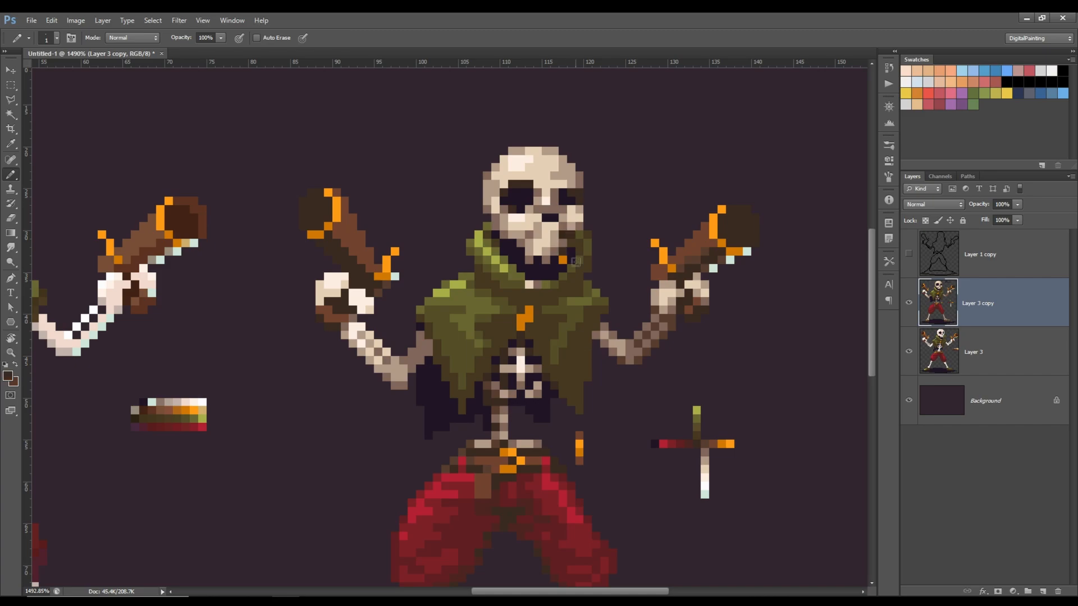
pyautogui.scroll(3, 708, 247)
pyautogui.keyDown('alt'); pyautogui.click(724, 236); pyautogui.keyUp('alt')
pyautogui.moveTo(746, 258); pyautogui.dragTo(701, 280)
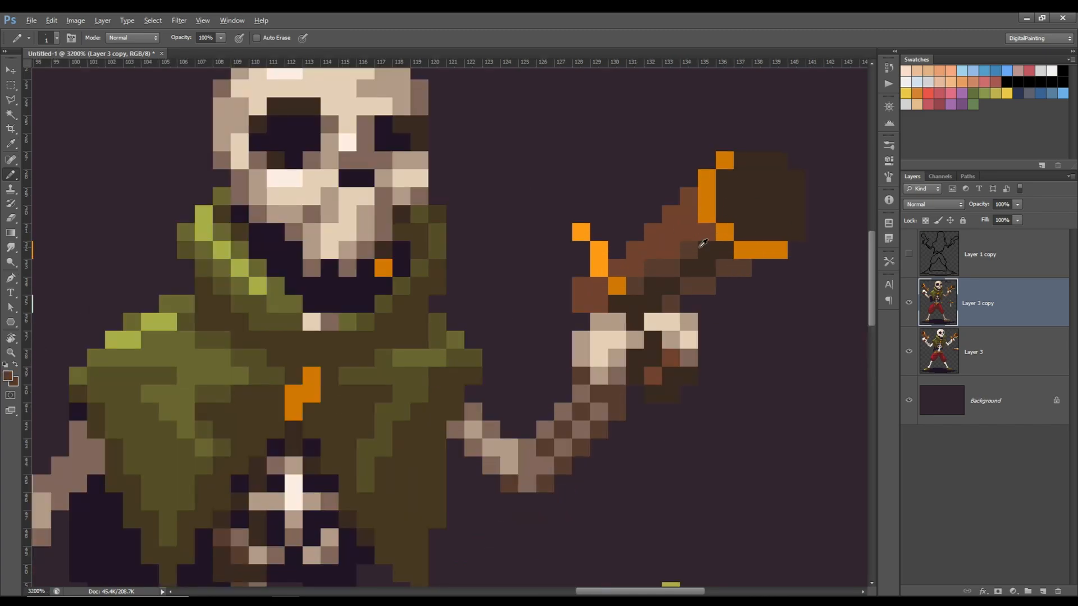
# Step: Outline the far pistol's muzzle with a square ring of sampled orange tones around the dark opening
pyautogui.scroll(-3, 729, 252)
pyautogui.scroll(3, 772, 280)
pyautogui.moveTo(812, 287)
pyautogui.mouseDown()
pyautogui.moveTo(759, 216)
pyautogui.moveTo(812, 287)
pyautogui.mouseUp()
pyautogui.scroll(-3, 783, 280)
pyautogui.scroll(3, 783, 280)
pyautogui.hotkey('ctrl', 'z')
pyautogui.keyDown('alt'); pyautogui.click(787, 307); pyautogui.keyUp('alt')
pyautogui.moveTo(742, 305); pyautogui.dragTo(724, 288)
pyautogui.click(794, 287)
pyautogui.scroll(-3, 794, 287)
pyautogui.scroll(3, 561, 348)
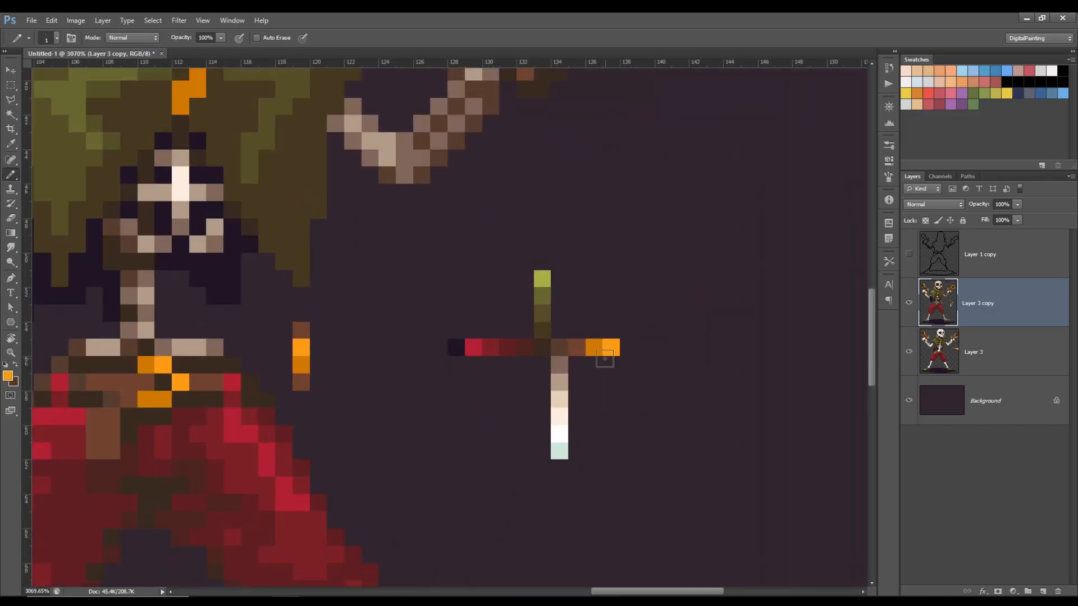
# Step: Add a light yellow to the end of the orange ramp and highlight the far muzzle ring with it
pyautogui.click(8, 376)
pyautogui.click(629, 346)
pyautogui.press('Return')
pyautogui.scroll(-2, 703, 196)
pyautogui.click(610, 192)
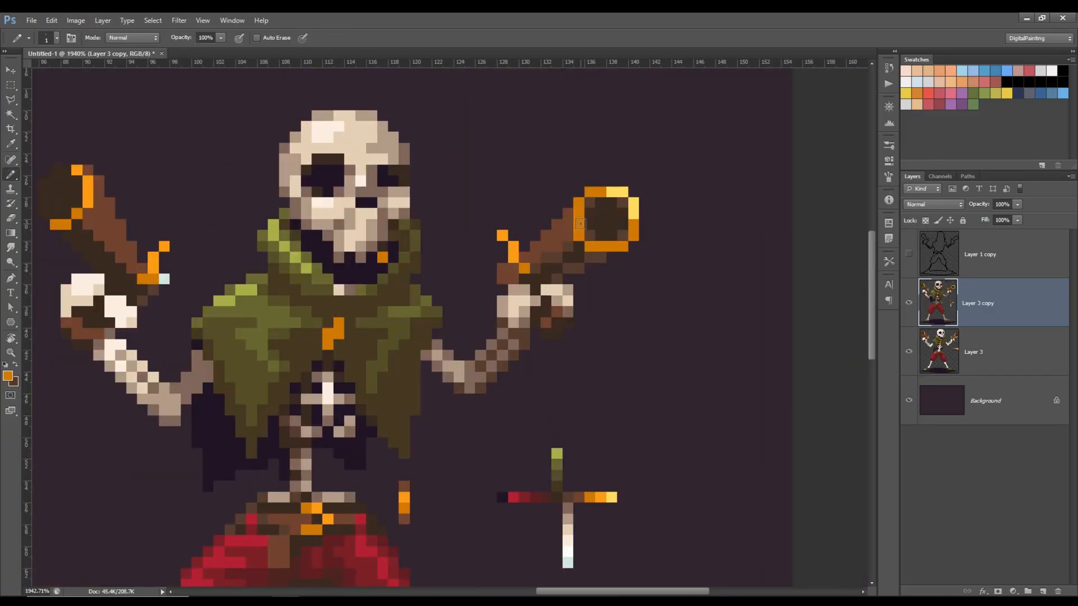
# Step: Shift the bright orange toward gold and the darker orange toward burnt orange with Hue/Saturation
pyautogui.scroll(-1, 584, 197)
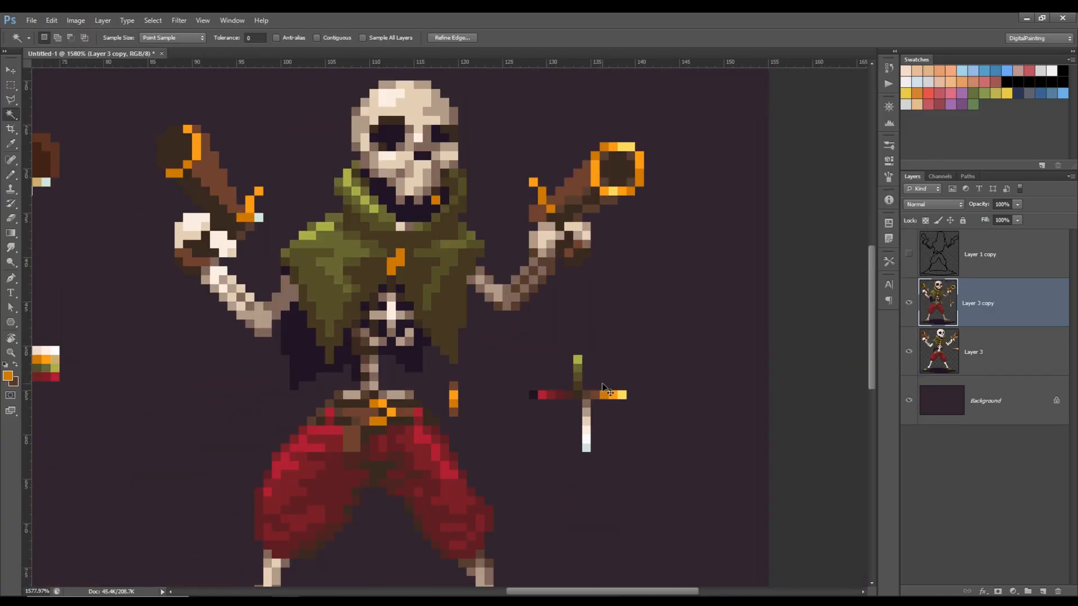
pyautogui.hotkey('ctrl', 'u')
pyautogui.moveTo(813, 177); pyautogui.dragTo(819, 178)
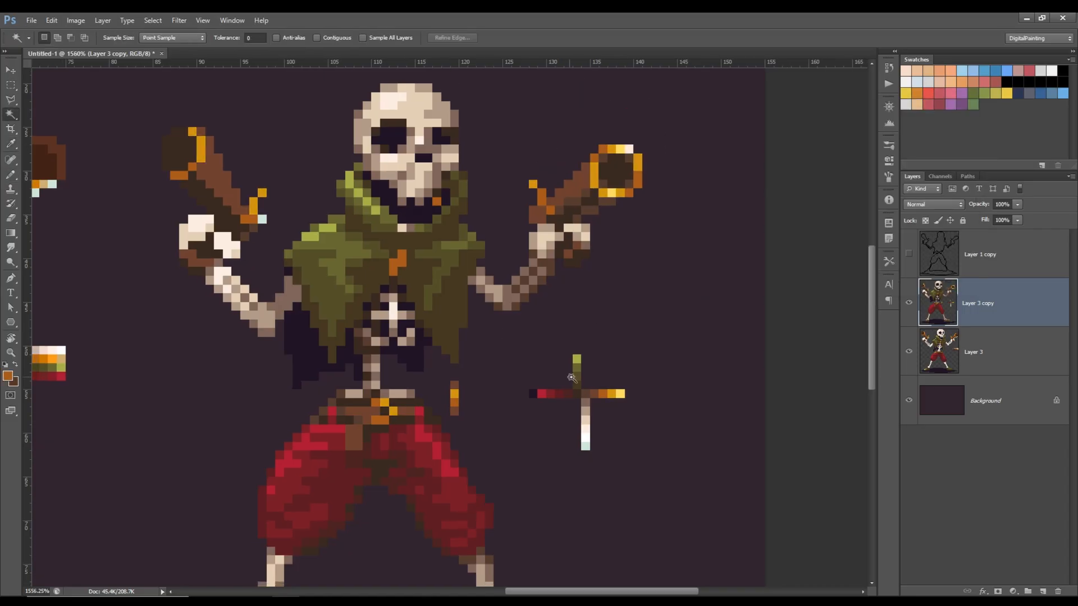
pyautogui.hotkey('ctrl', 'u')
pyautogui.moveTo(813, 206); pyautogui.dragTo(806, 208)
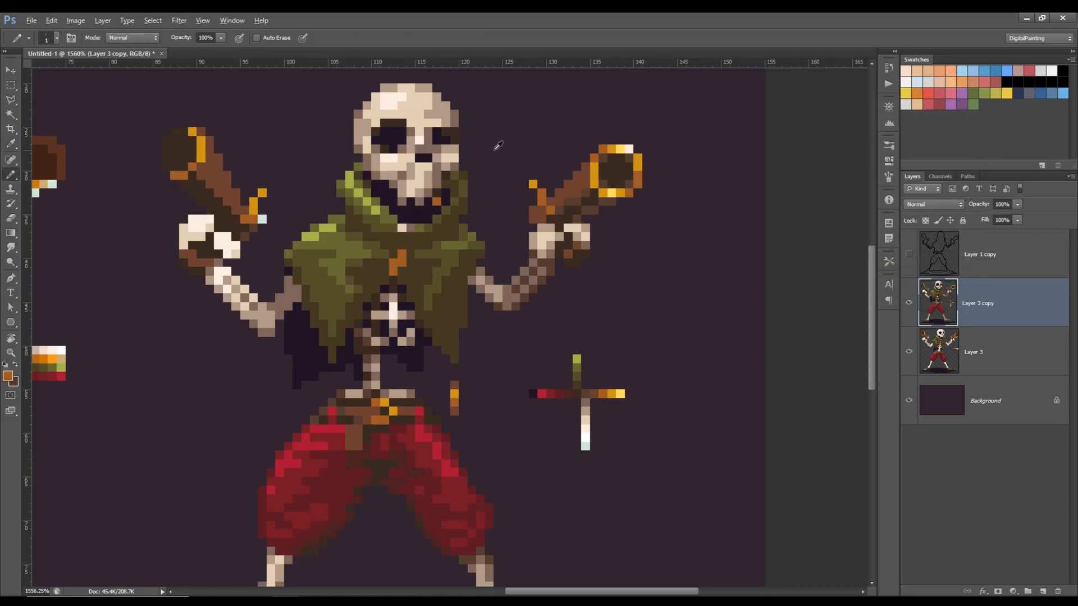
# Step: Draw a gold ring around the near pistol's muzzle and shade the gripping hand with sampled taupe
pyautogui.scroll(1, 664, 191)
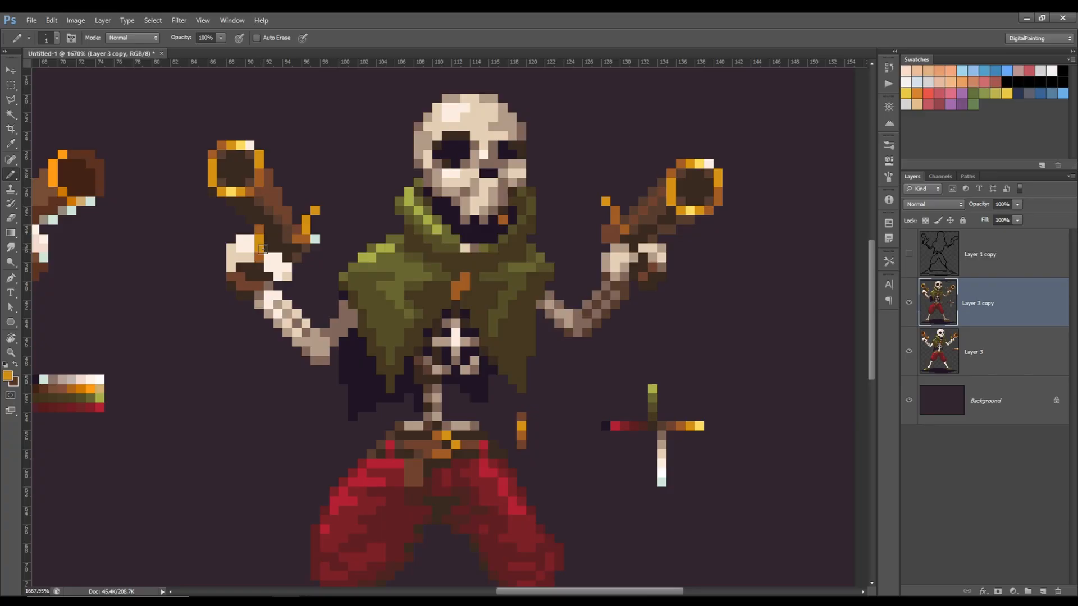
pyautogui.keyDown('alt'); pyautogui.click(241, 257); pyautogui.keyUp('alt')
pyautogui.click(247, 238)
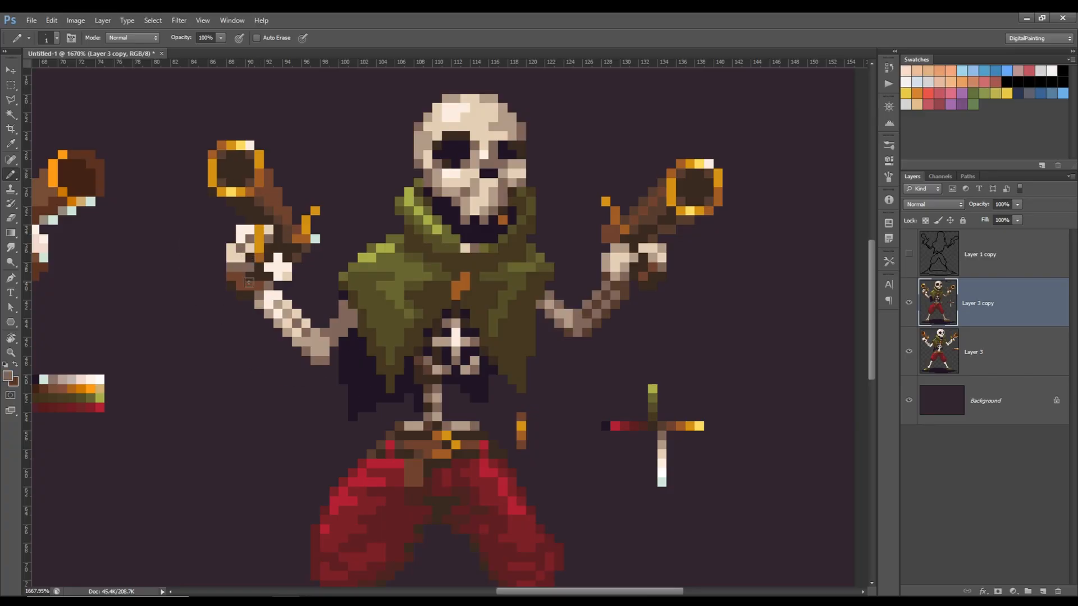
# Step: Select the near pistol's barrel and nudge it one pixel outward
pyautogui.press('m')
pyautogui.moveTo(191, 113); pyautogui.dragTo(337, 225)
pyautogui.keyDown('shift'); pyautogui.moveTo(346, 178); pyautogui.dragTo(281, 261); pyautogui.keyUp('shift')
pyautogui.hotkey('ctrl', 'Left')
pyautogui.hotkey('ctrl', 'd')
# Step: Retouch the near pistol's grip and hammer, and darken the far pistol's barrel with sampled brown
pyautogui.press('b')
pyautogui.keyDown('alt'); pyautogui.click(262, 251); pyautogui.keyUp('alt')
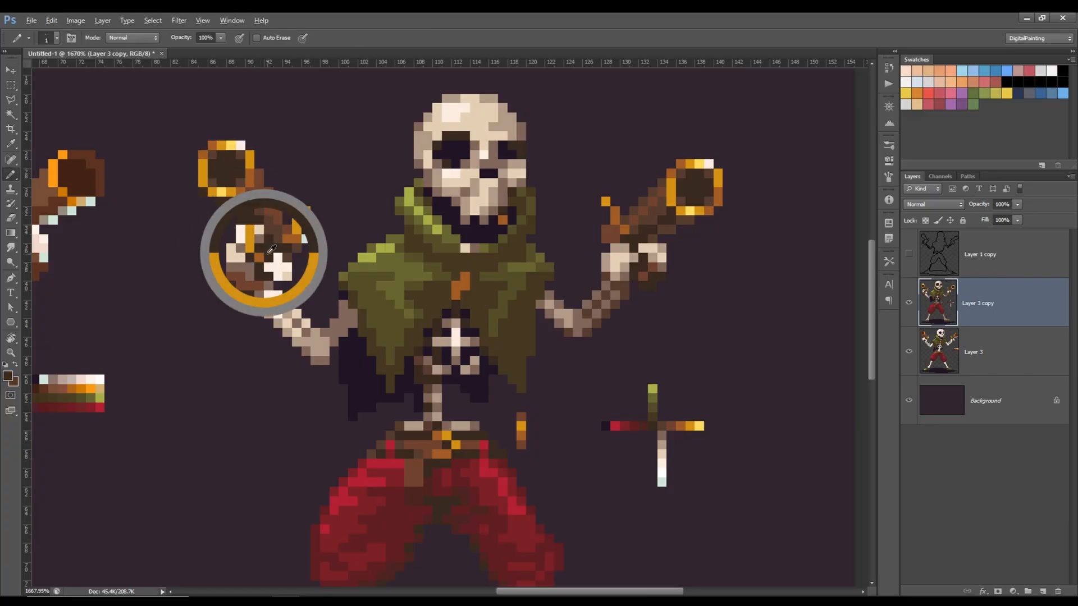
pyautogui.click(230, 238)
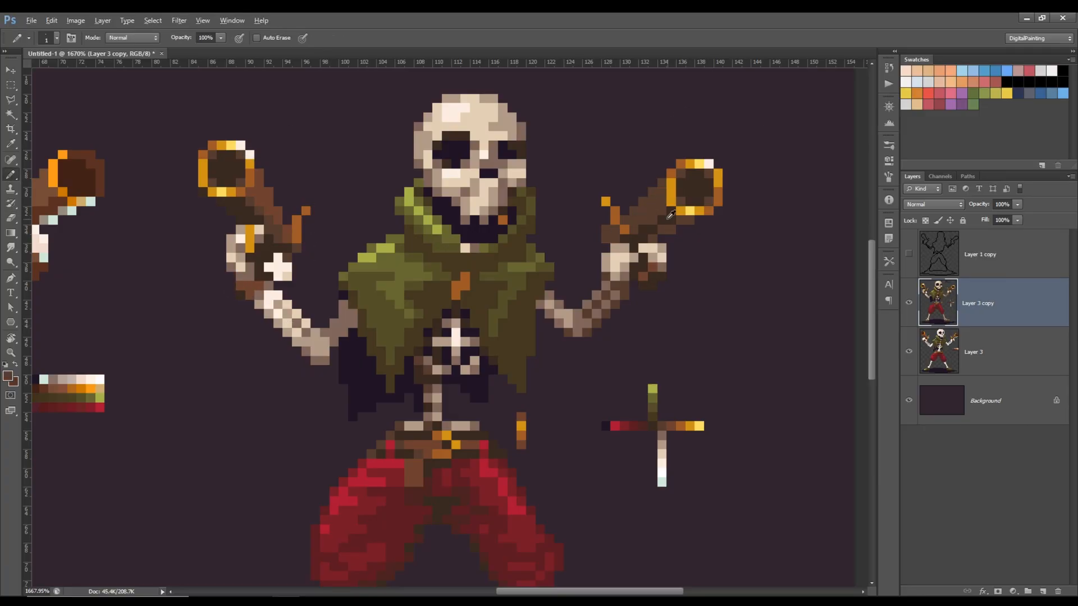
pyautogui.moveTo(652, 191); pyautogui.dragTo(624, 220)
# Step: Delete the background-coloured pixels from Layer 3 copy, hiding the Background layer during the cleanup
pyautogui.click(909, 400)
pyautogui.press('w')
pyautogui.click(590, 109)
pyautogui.press('Delete')
pyautogui.scroll(-5, 635, 220)
pyautogui.click(909, 400)
# Step: Paint an orange trigger guard across the far pistol's hand and touch up the fingers around it
pyautogui.press('b')
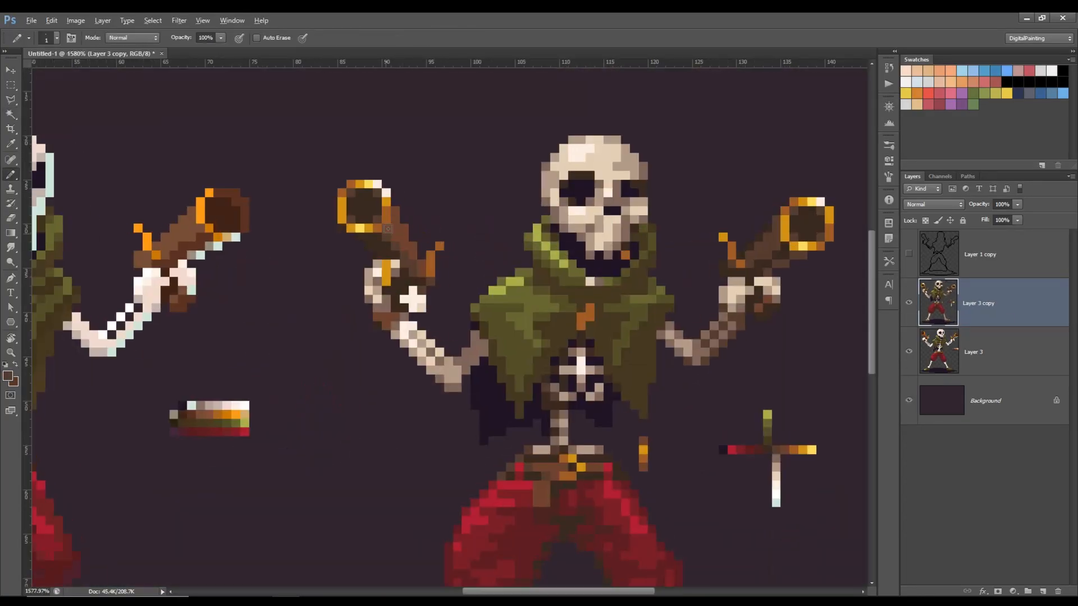
pyautogui.keyDown('alt'); pyautogui.click(743, 256); pyautogui.keyUp('alt')
pyautogui.moveTo(767, 261); pyautogui.dragTo(767, 296)
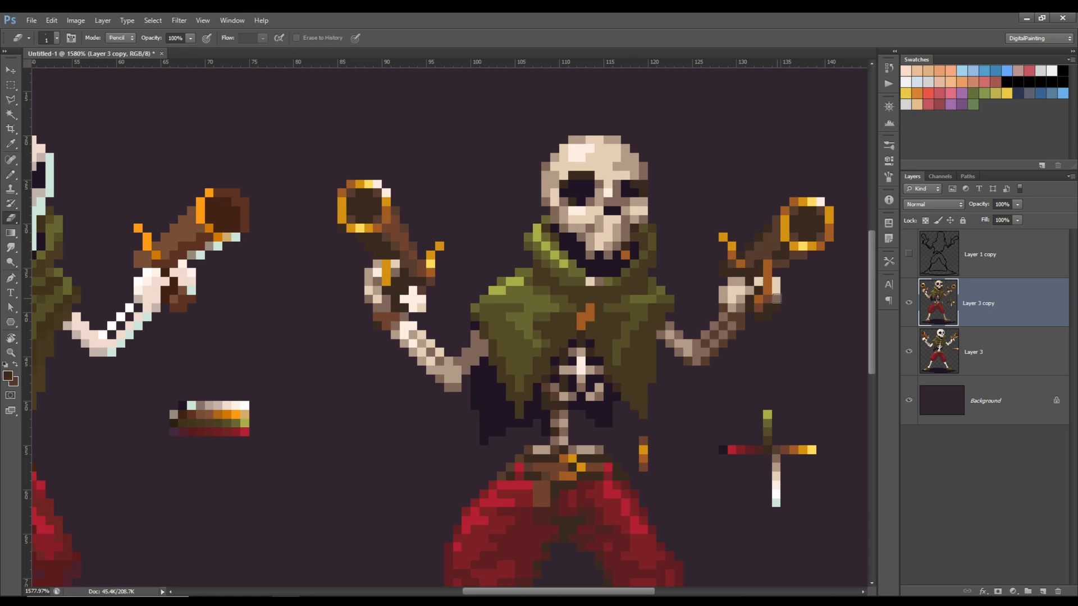
pyautogui.click(759, 291)
pyautogui.scroll(-5, 761, 327)
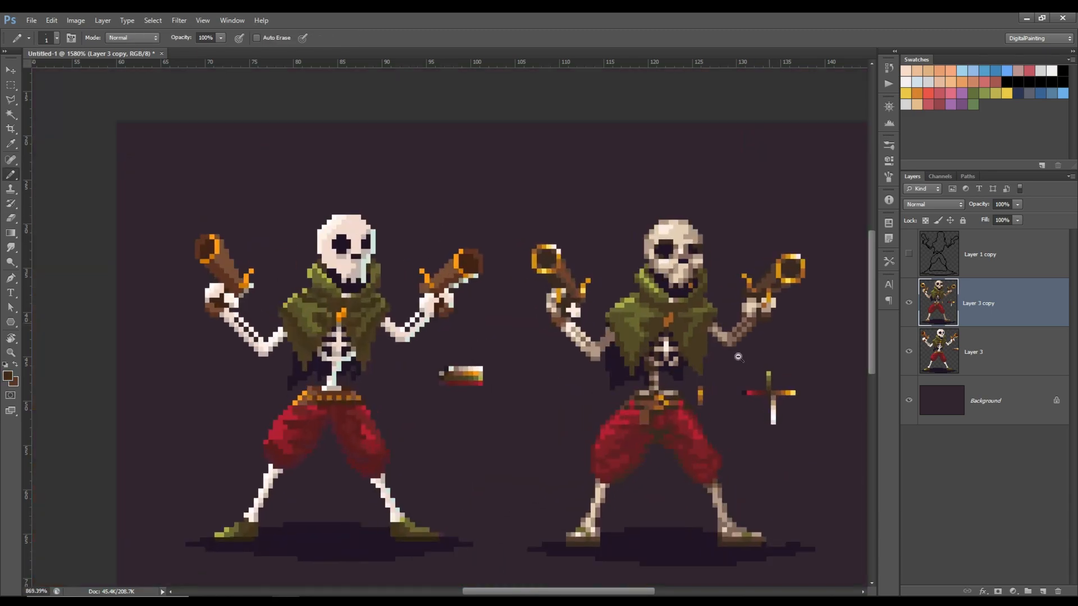
pyautogui.press('e')
pyautogui.scroll(6, 506, 327)
pyautogui.press('b')
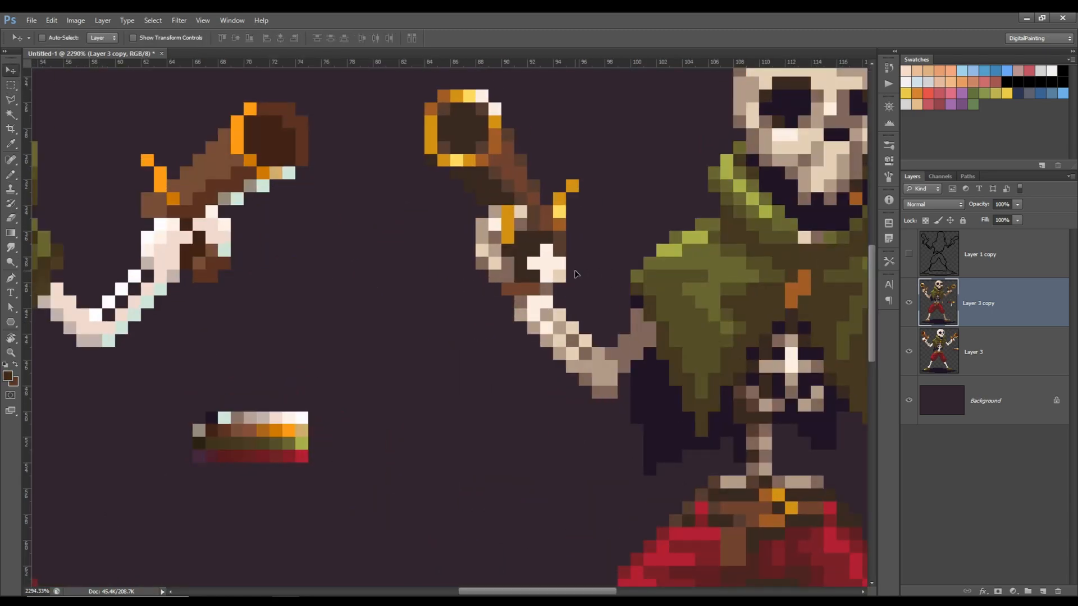
# Step: Reshape the skull's lower jaw and teeth with sampled dark purple
pyautogui.scroll(-5, 506, 326)
pyautogui.scroll(4, 598, 285)
pyautogui.keyDown('alt'); pyautogui.click(593, 244); pyautogui.keyUp('alt')
pyautogui.scroll(3, 594, 245)
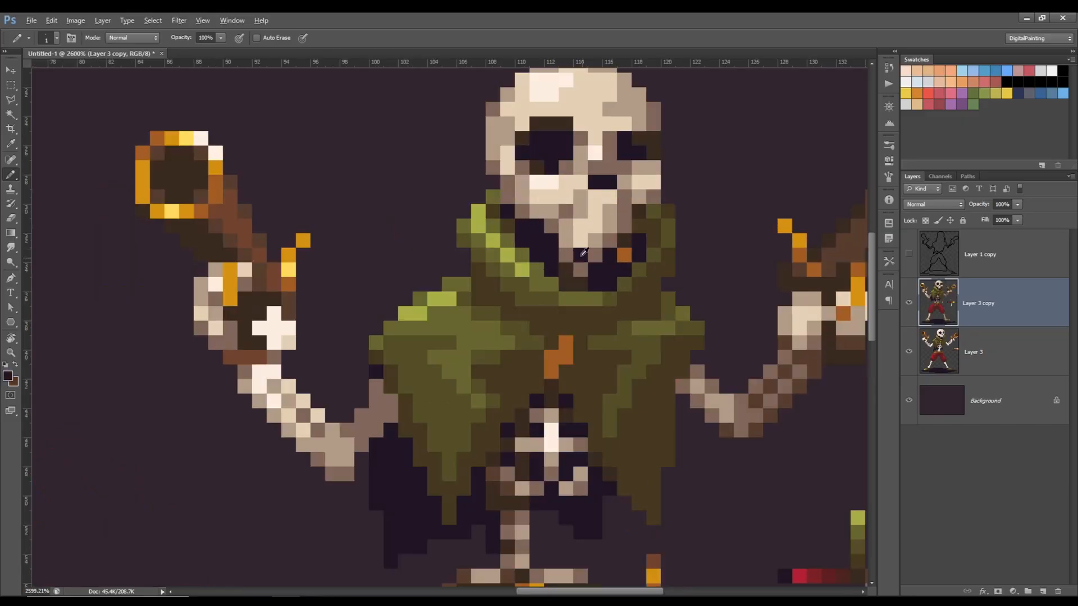
# Step: Select the upper part of the near trouser leg in a stepped outline and shift it one pixel inward
pyautogui.scroll(-4, 615, 234)
pyautogui.scroll(3, 637, 356)
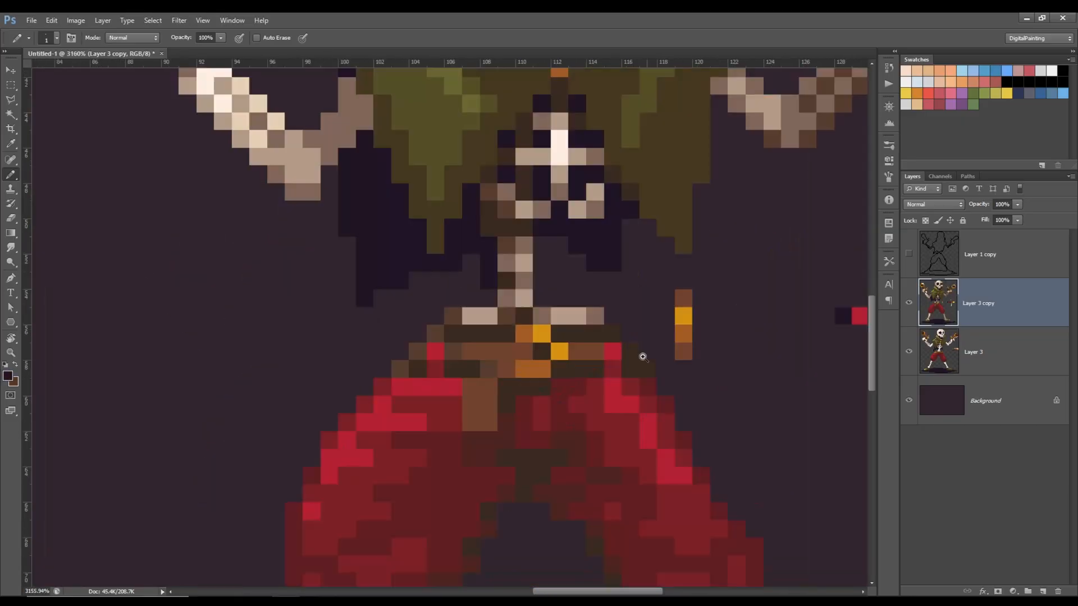
pyautogui.keyDown('alt'); pyautogui.click(638, 356); pyautogui.keyUp('alt')
pyautogui.scroll(-4, 654, 452)
pyautogui.scroll(5, 625, 385)
pyautogui.press('m')
pyautogui.moveTo(319, 190); pyautogui.dragTo(473, 382)
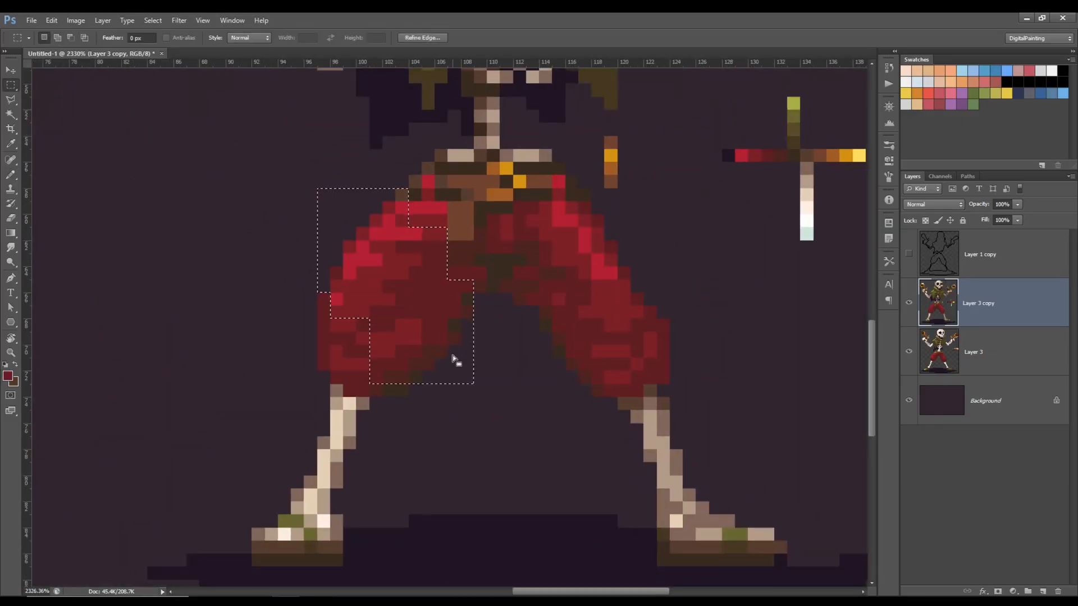
pyautogui.hotkey('ctrl', 'd')
# Step: Clean up the shifted trouser leg's outline and inner shading with sampled reds
pyautogui.press('b')
pyautogui.keyDown('alt'); pyautogui.click(346, 284); pyautogui.keyUp('alt')
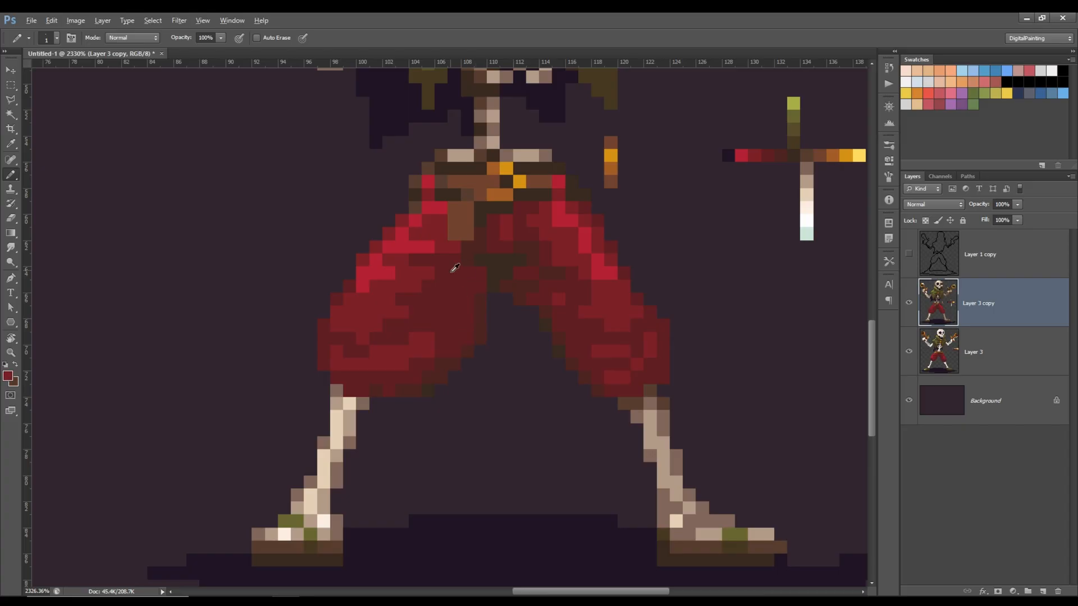
pyautogui.scroll(-5, 455, 268)
pyautogui.scroll(5, 669, 404)
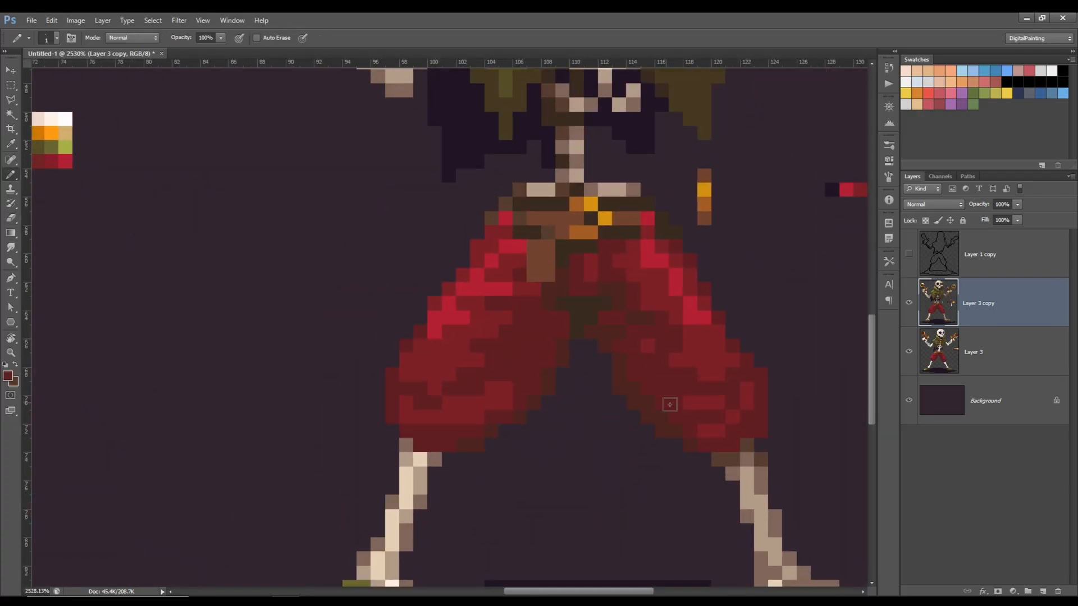
pyautogui.scroll(-5, 628, 352)
pyautogui.scroll(5, 659, 373)
# Step: Select the trousers' red pixels by colour and darken the far trouser leg within that selection using a larger pencil
pyautogui.press('w')
pyautogui.click(567, 306)
pyautogui.press('b')
pyautogui.keyDown('alt'); pyautogui.click(544, 310); pyautogui.keyUp('alt')
pyautogui.moveTo(583, 359); pyautogui.dragTo(629, 421)
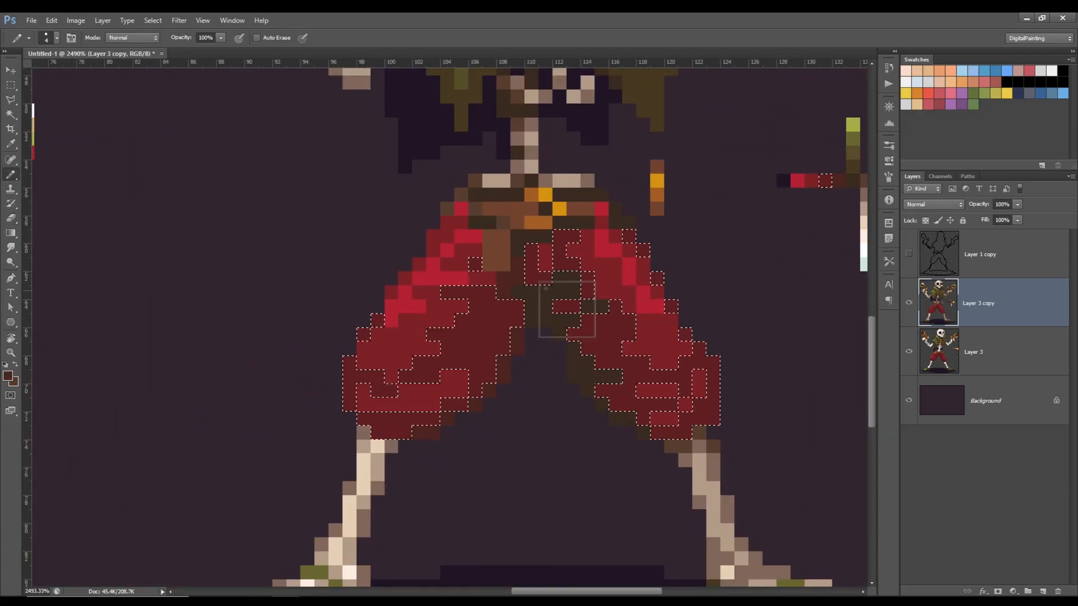
pyautogui.moveTo(567, 308); pyautogui.dragTo(696, 393)
pyautogui.hotkey('ctrl', 'd')
pyautogui.press('[')
pyautogui.press('[')
pyautogui.press('[')
# Step: Repaint the near trouser leg with a broader crimson thigh highlight and darker cuff, and darken the hanging strap
pyautogui.scroll(-2, 684, 390)
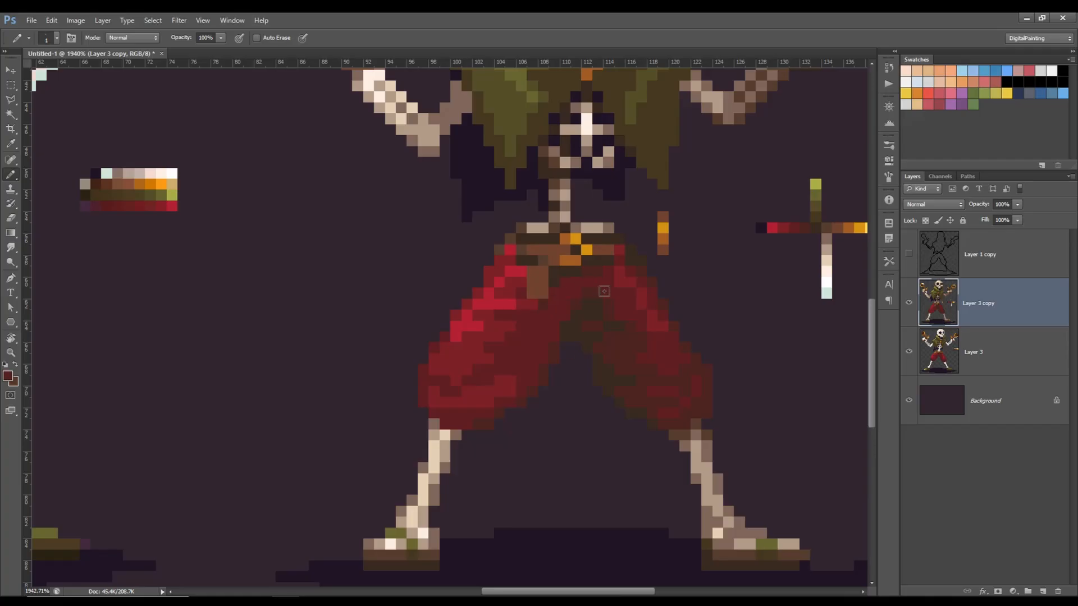
pyautogui.scroll(-5, 592, 300)
pyautogui.scroll(5, 470, 366)
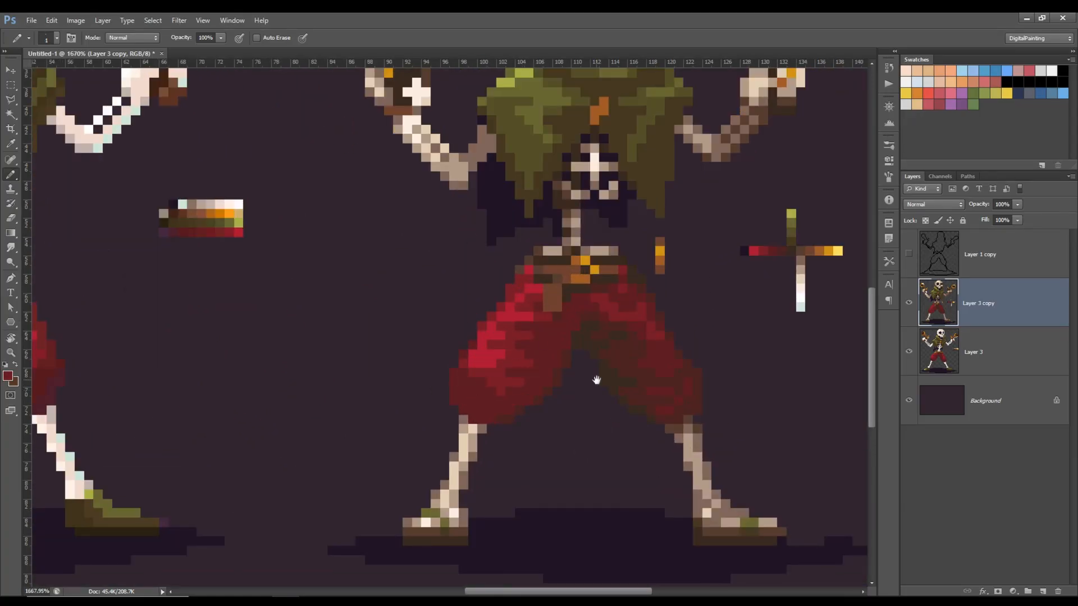
pyautogui.scroll(3, 596, 380)
pyautogui.scroll(-5, 573, 297)
pyautogui.scroll(5, 565, 372)
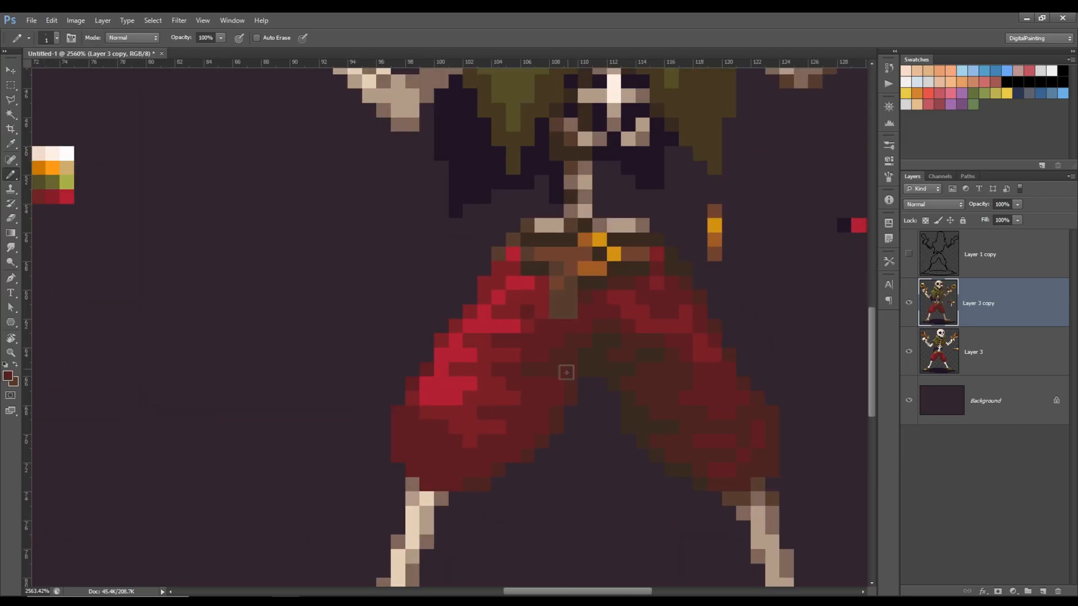
# Step: Erase the cross-shaped palette and the small belt swatch column beside the sprite
pyautogui.scroll(-5, 753, 360)
pyautogui.press('e')
pyautogui.scroll(4, 774, 453)
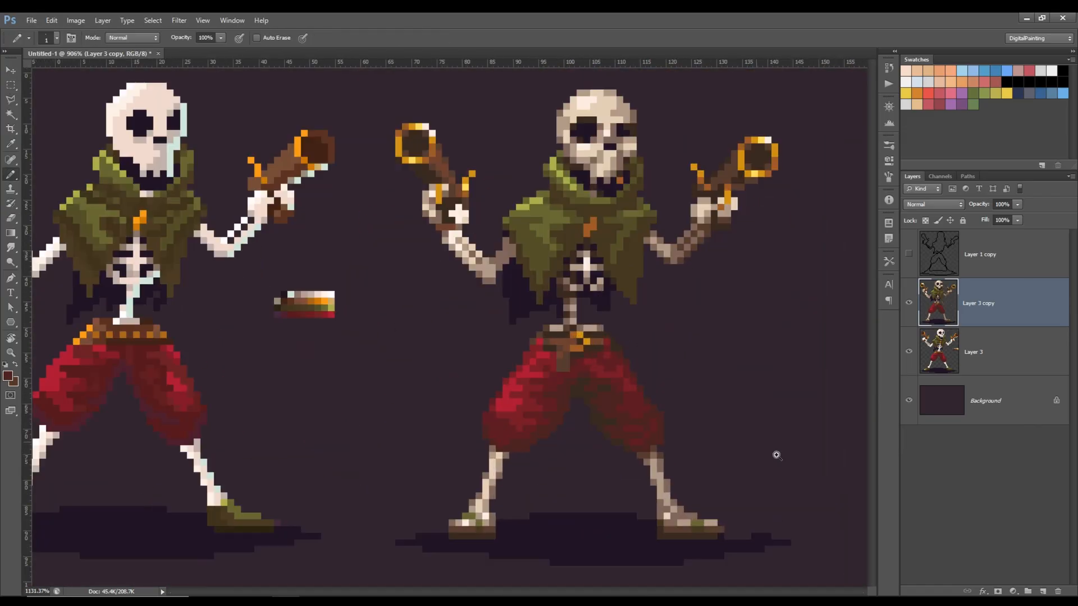
# Step: Trim and reshape the ground shadow beneath the repainted skeleton using dark purple and the Eraser
pyautogui.press('b')
pyautogui.scroll(-5, 558, 440)
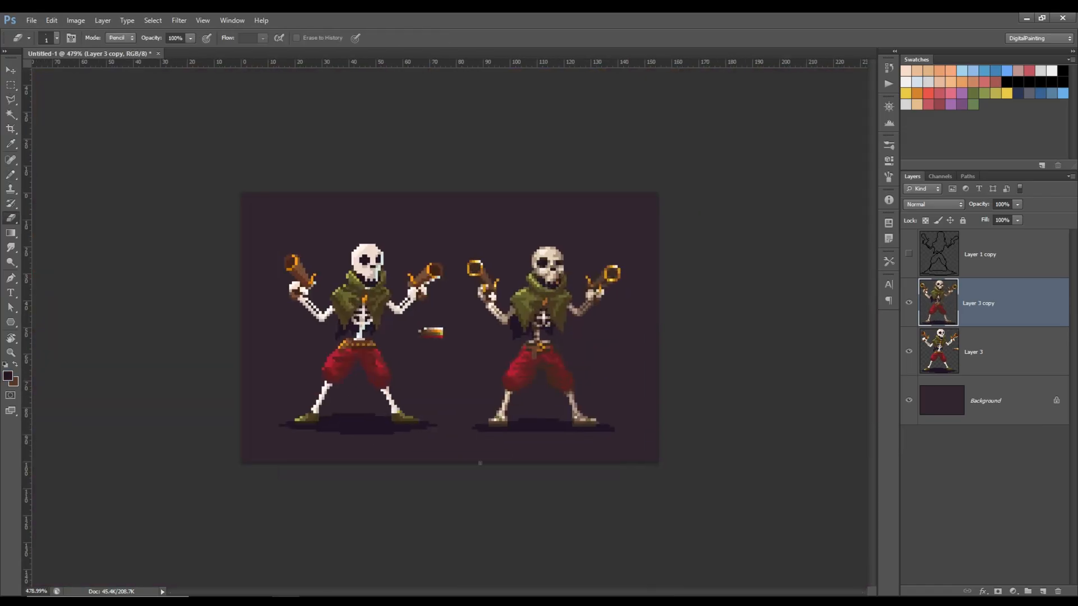
pyautogui.scroll(1, 615, 404)
pyautogui.scroll(2, 615, 405)
pyautogui.scroll(-1, 614, 404)
# Step: Try a High Pass filter with a 5-pixel radius on the repainted skeleton layer
pyautogui.click(179, 21)
pyautogui.moveTo(197, 231)
pyautogui.click(317, 243)
pyautogui.write('5')
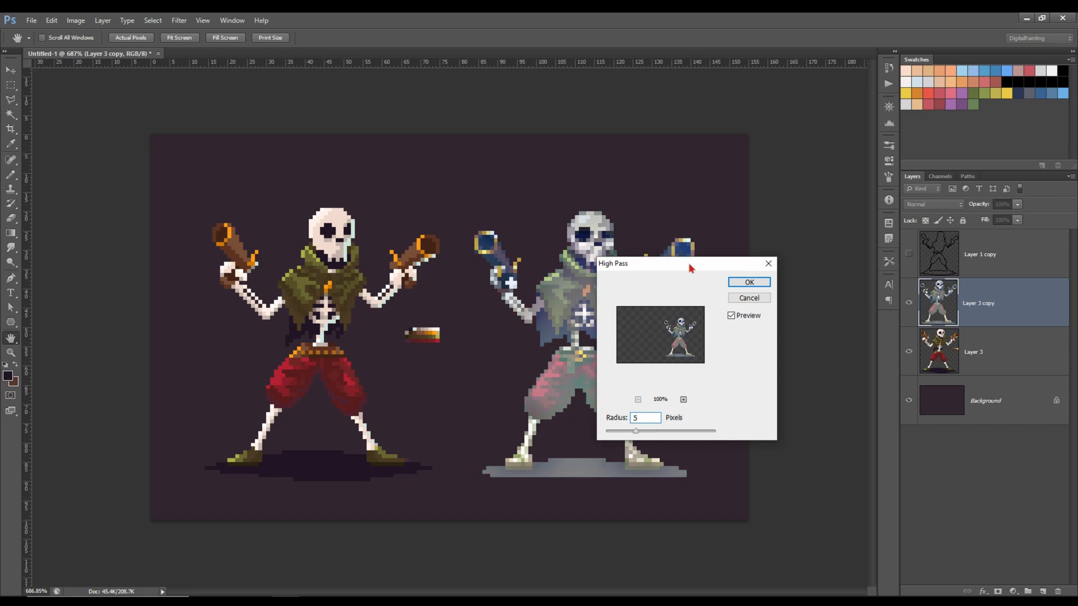
pyautogui.moveTo(690, 266); pyautogui.dragTo(783, 262)
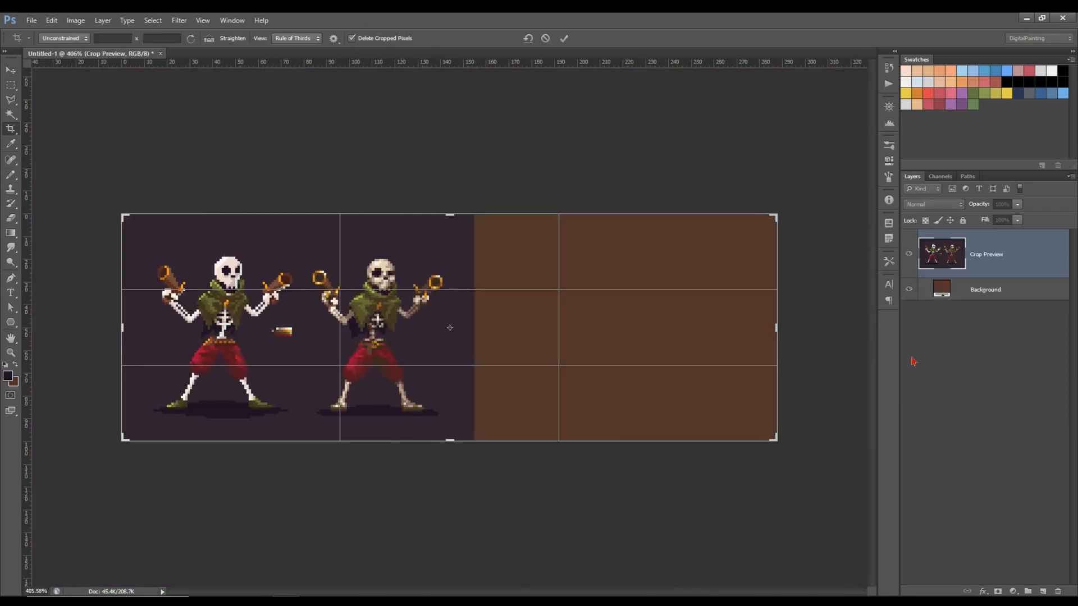
# Step: Extend the canvas to the right with Crop and reshape the green hood collar around the skull on Layer 3 copy 2
pyautogui.moveTo(399, 320); pyautogui.dragTo(412, 319)
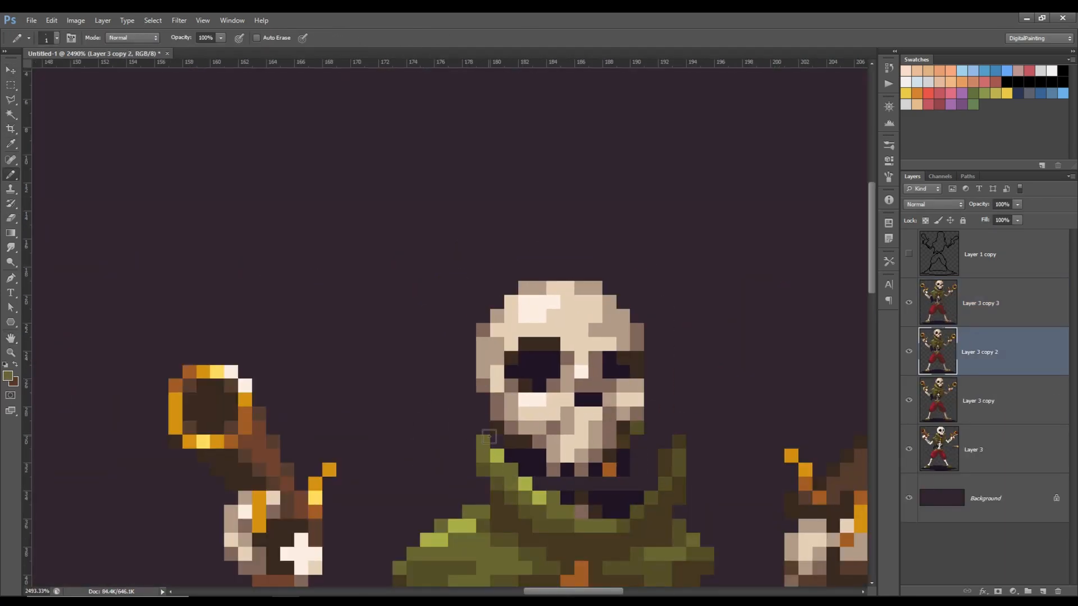
pyautogui.press('e')
pyautogui.press('b')
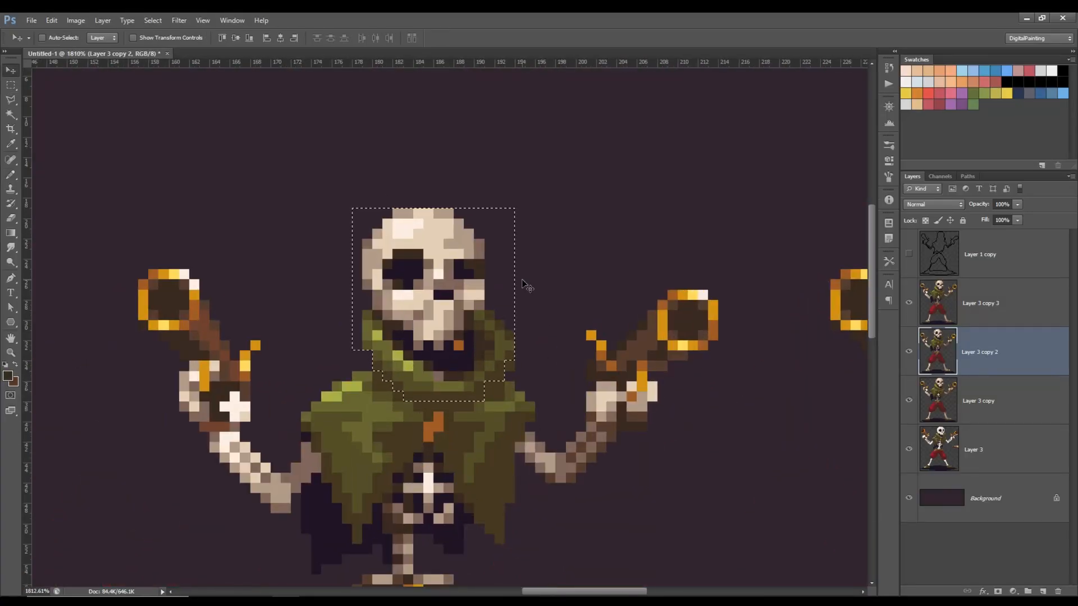
pyautogui.press('b')
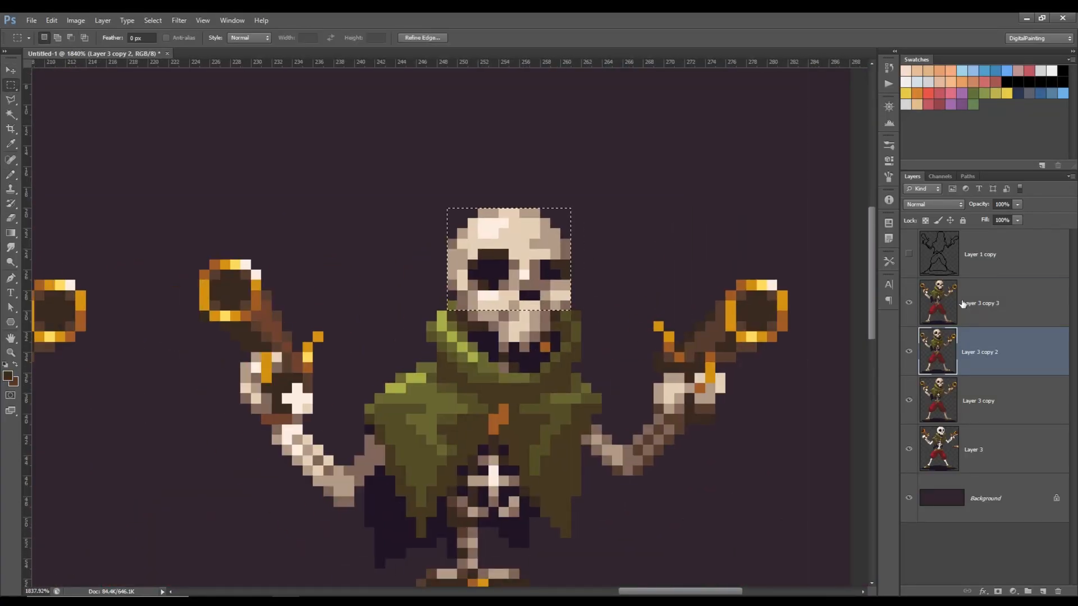
# Step: Move the skull lower and farther right on Layer 3 copy 3, and repaint the adjoining hood and neck pixels
pyautogui.moveTo(474, 378)
pyautogui.mouseDown()
pyautogui.moveTo(558, 402)
pyautogui.moveTo(543, 394)
pyautogui.mouseUp()
pyautogui.click(463, 337)
pyautogui.keyDown('alt'); pyautogui.click(457, 321); pyautogui.keyUp('alt')
pyautogui.click(463, 327)
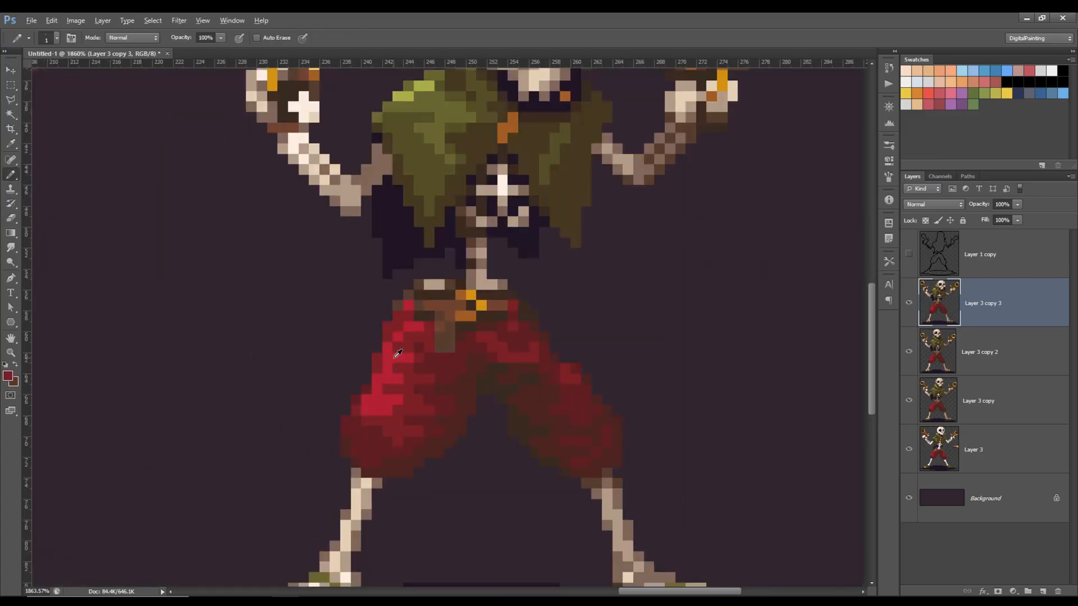
# Step: Shift the spine left above the belt and repaint the hip bones in darker bone brown on Layer 3 copy 3
pyautogui.scroll(-1, 501, 334)
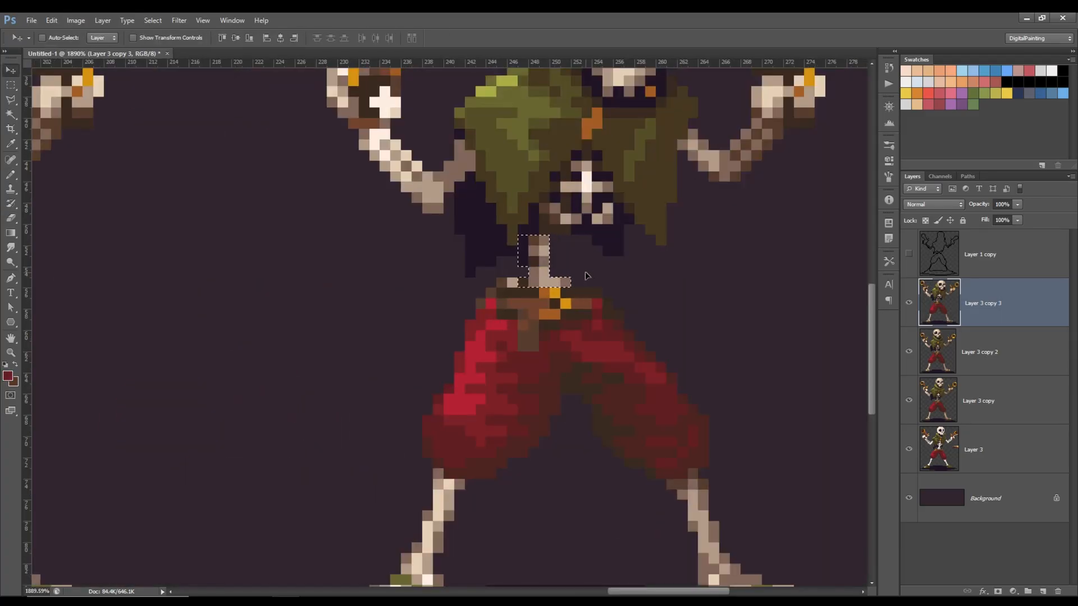
pyautogui.keyDown('alt'); pyautogui.click(560, 240); pyautogui.keyUp('alt')
pyautogui.scroll(3, 565, 268)
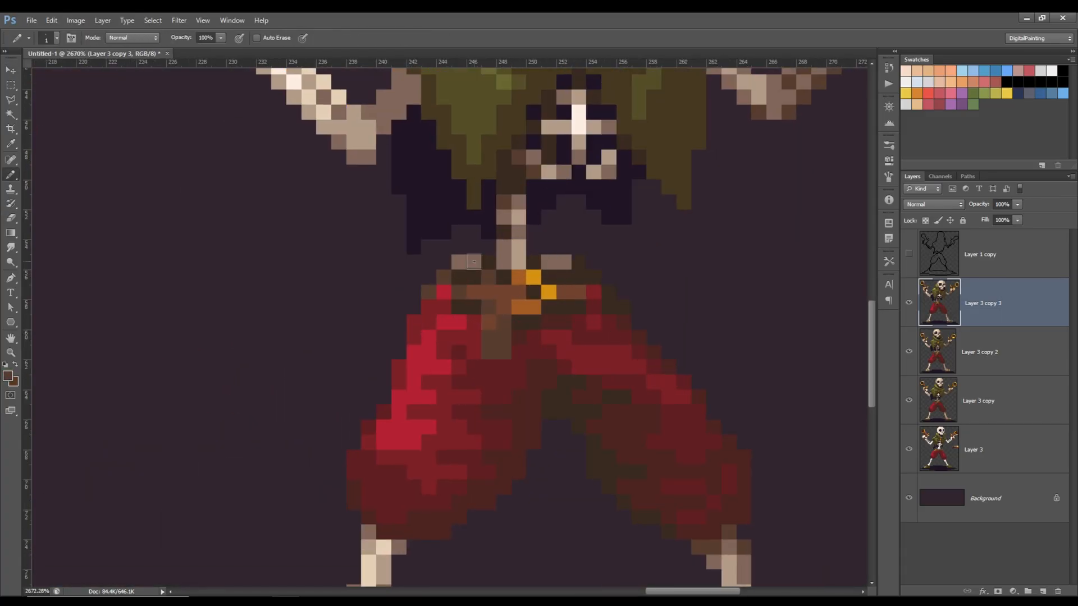
pyautogui.scroll(-5, 473, 261)
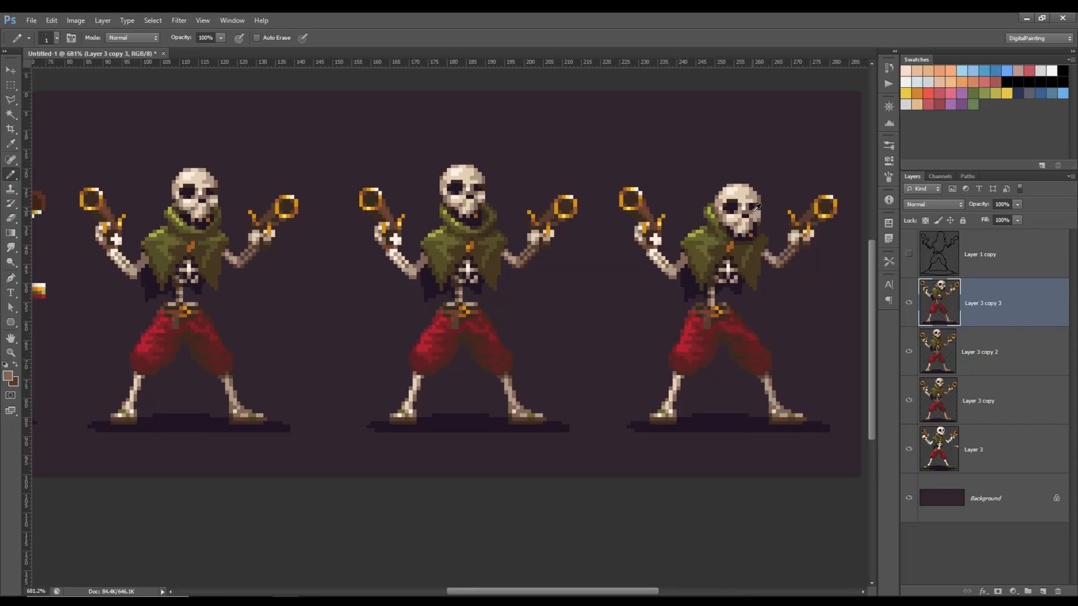
pyautogui.press('w')
pyautogui.click(731, 185)
pyautogui.hotkey('ctrl', 'l')
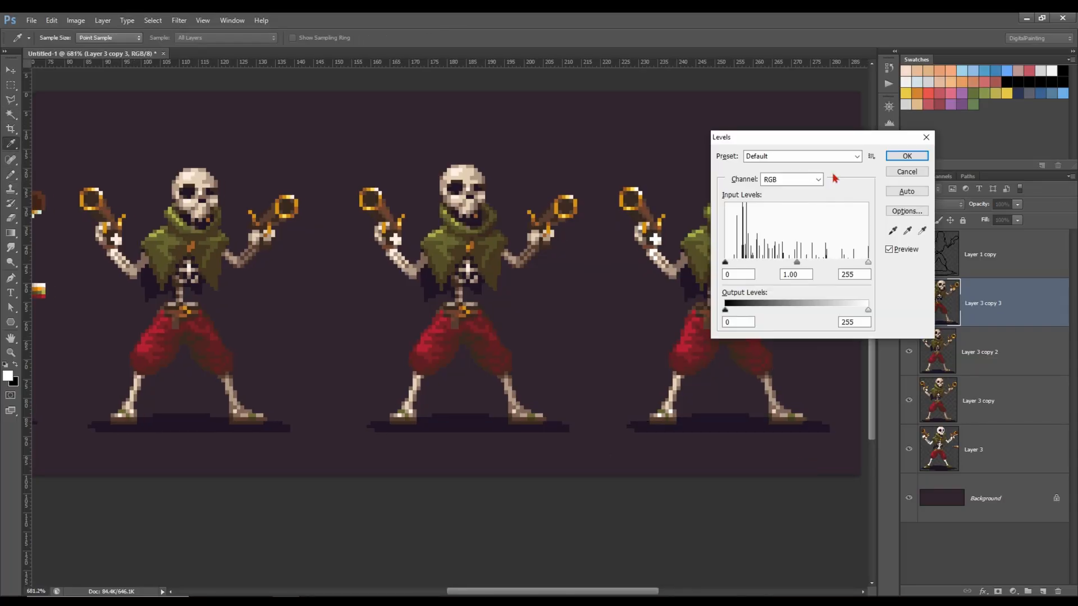
pyautogui.click(906, 172)
# Step: Examine the image's Blue channel in the Histogram
pyautogui.click(889, 123)
pyautogui.moveTo(820, 99); pyautogui.dragTo(554, 144)
pyautogui.click(515, 156)
pyautogui.click(512, 183)
pyautogui.press('Down')
pyautogui.press('Down')
pyautogui.click(606, 135)
# Step: Try Auto Tone on the rightmost skeleton, check the Histogram, and undo the correction
pyautogui.hotkey('ctrl', 'shift', 'l')
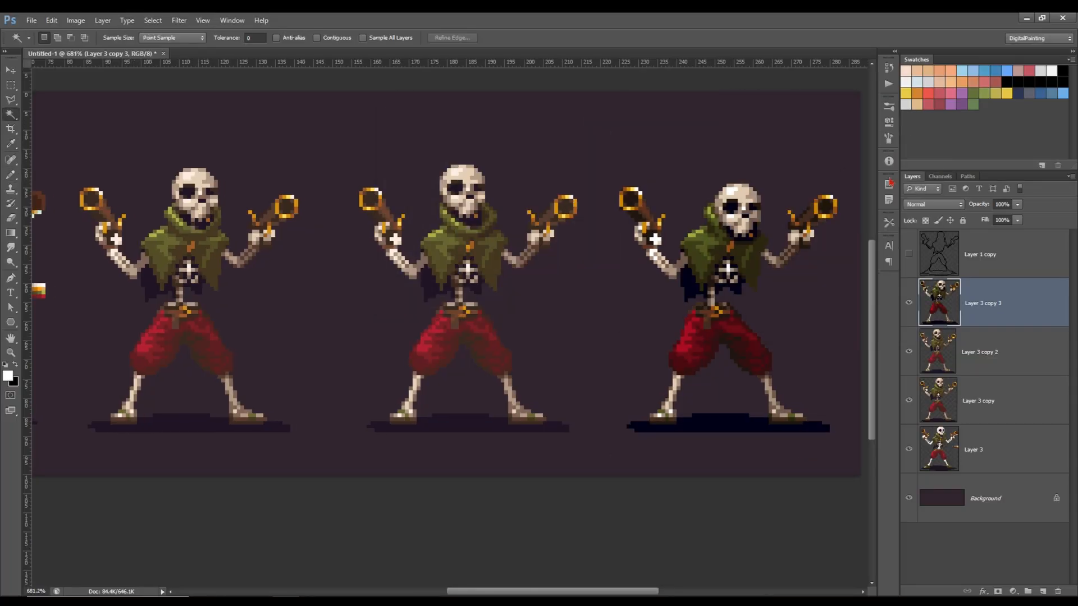
pyautogui.click(232, 21)
pyautogui.click(247, 181)
pyautogui.click(232, 20)
pyautogui.click(247, 171)
pyautogui.hotkey('ctrl', 'z')
pyautogui.hotkey('ctrl', 'z')
pyautogui.hotkey('ctrl', 'z')
pyautogui.hotkey('ctrl', 'z')
pyautogui.hotkey('ctrl', 'z')
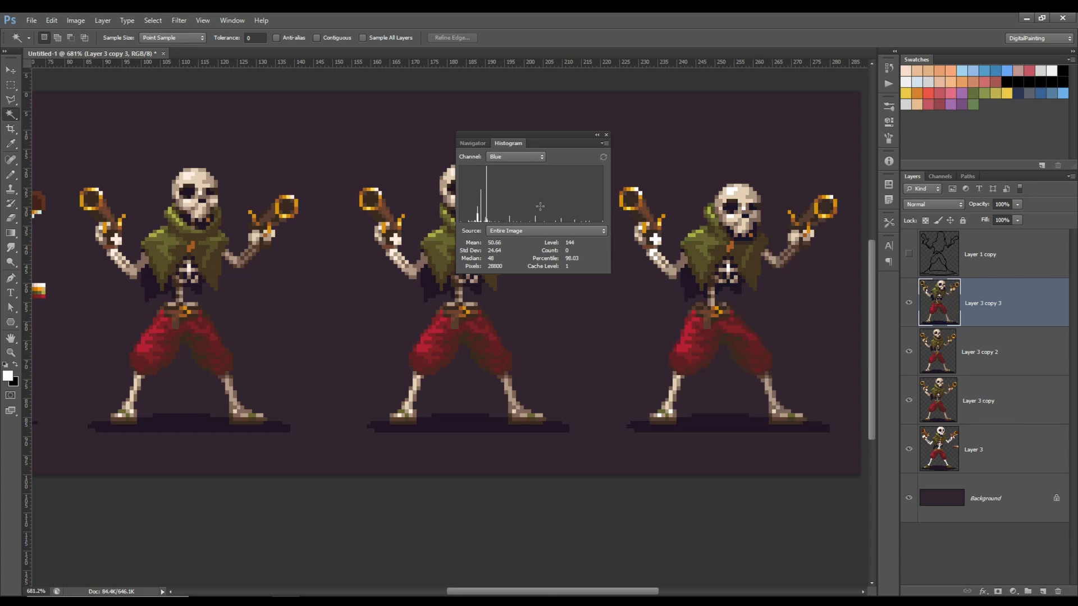
# Step: Toggle the automatic tone correction on the rightmost skeleton, check its RGB Histogram, and step back through the changes
pyautogui.click(606, 135)
pyautogui.hotkey('ctrl', 'z')
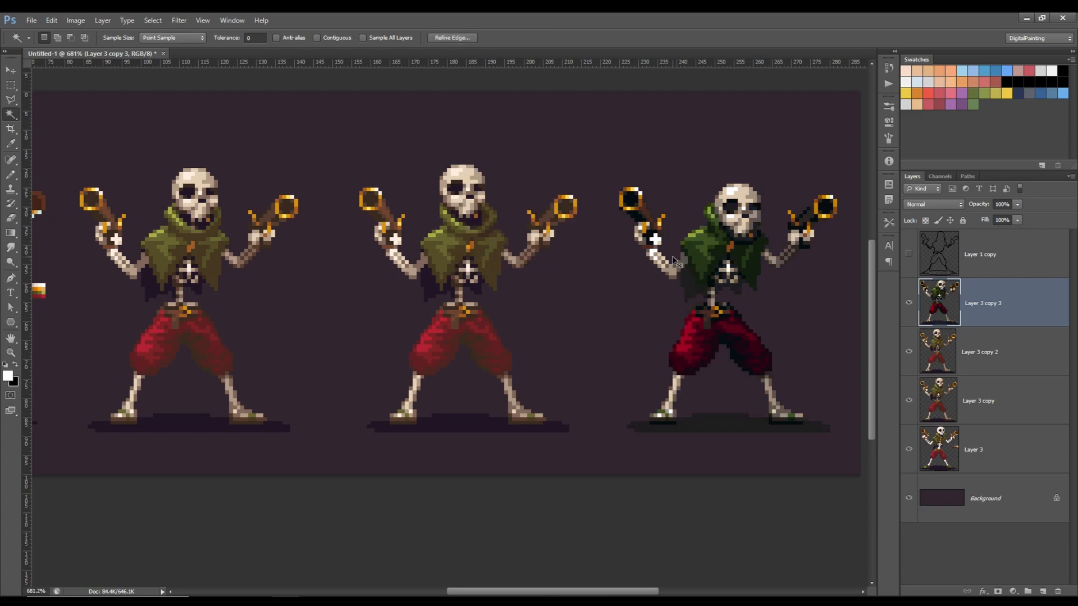
pyautogui.click(231, 20)
pyautogui.click(247, 171)
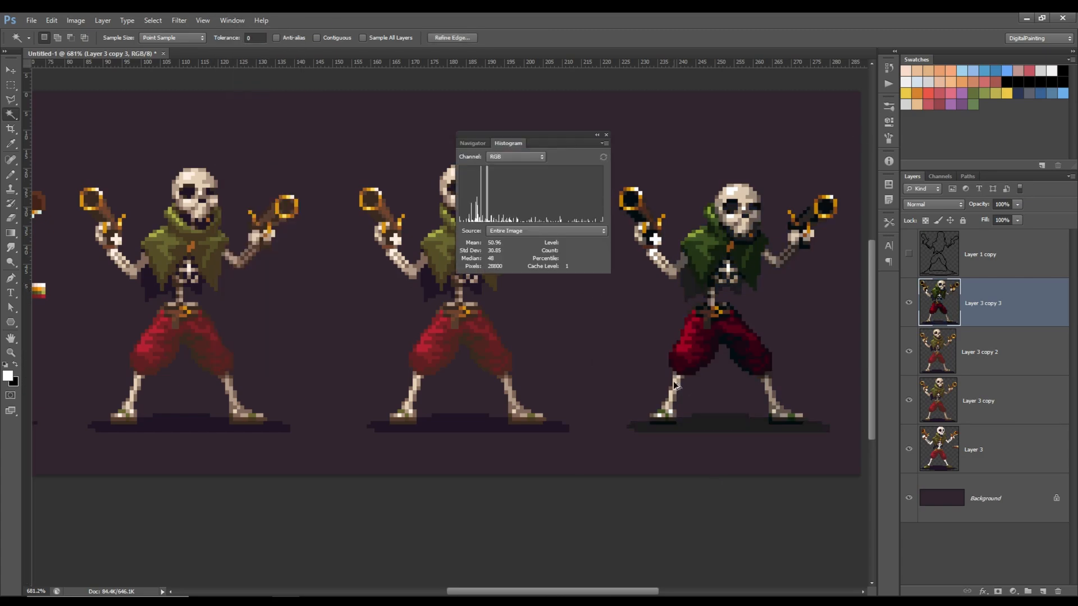
pyautogui.click(606, 134)
pyautogui.hotkey('ctrl', 'alt', 'z')
pyautogui.hotkey('ctrl', 'alt', 'z')
pyautogui.hotkey('ctrl', 'alt', 'z')
pyautogui.hotkey('ctrl', 'alt', 'z')
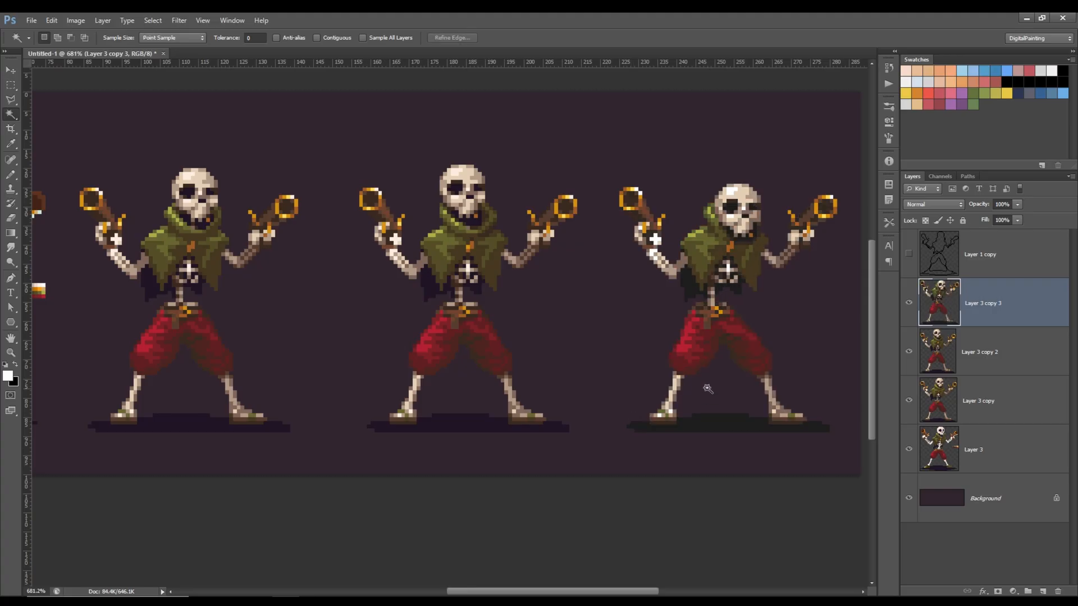
# Step: Restore the automatic tone correction on the rightmost skeleton and reduce its strength with Fade
pyautogui.hotkey('ctrl', 'shift', 'z')
pyautogui.click(76, 20)
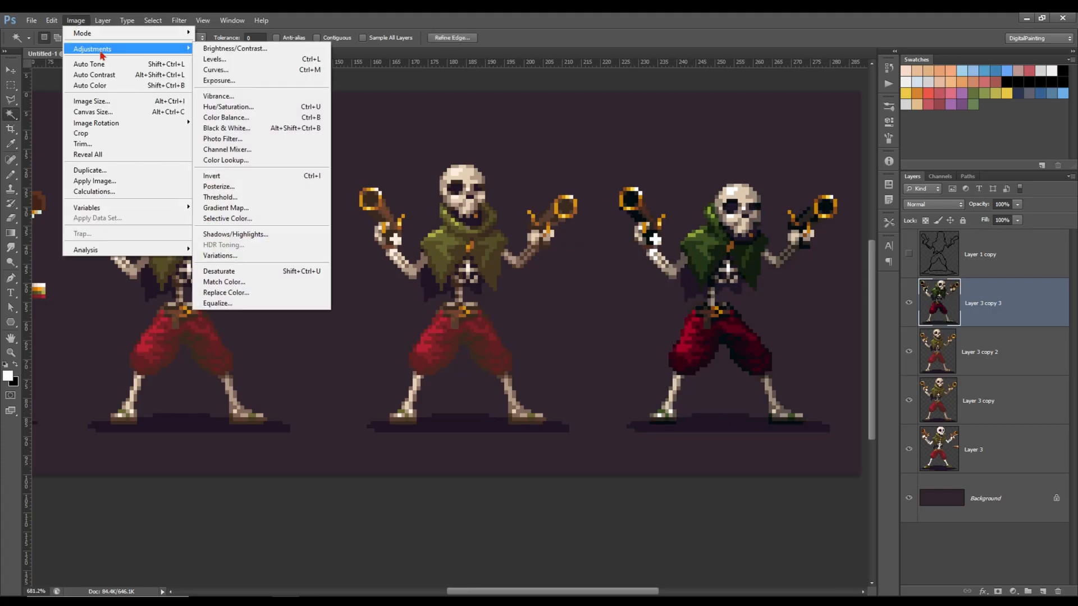
pyautogui.moveTo(151, 22)
pyautogui.moveTo(47, 24)
pyautogui.click(67, 71)
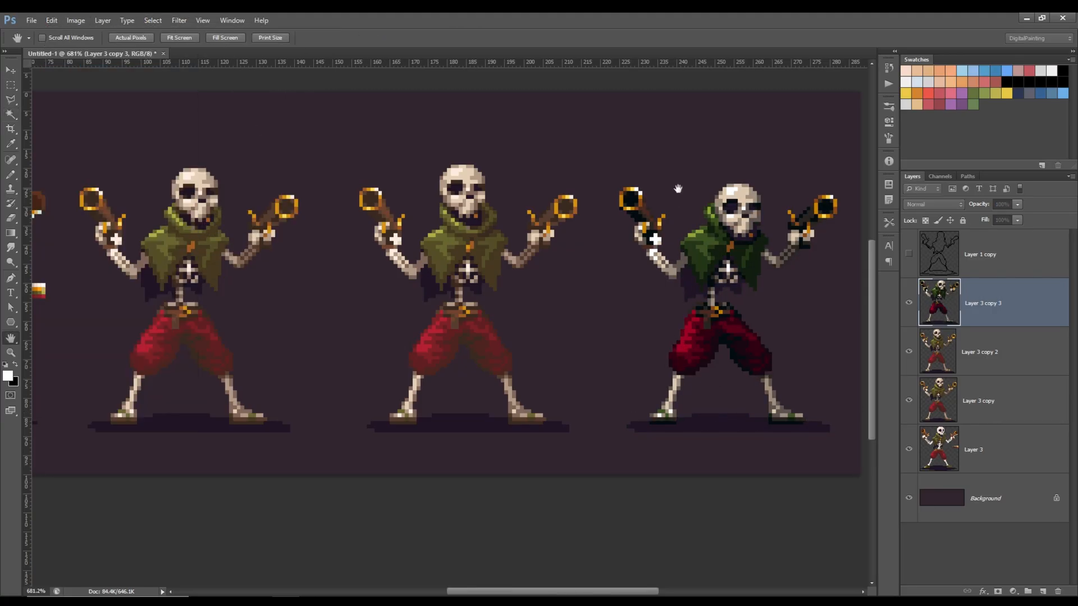
pyautogui.moveTo(585, 150); pyautogui.dragTo(539, 152)
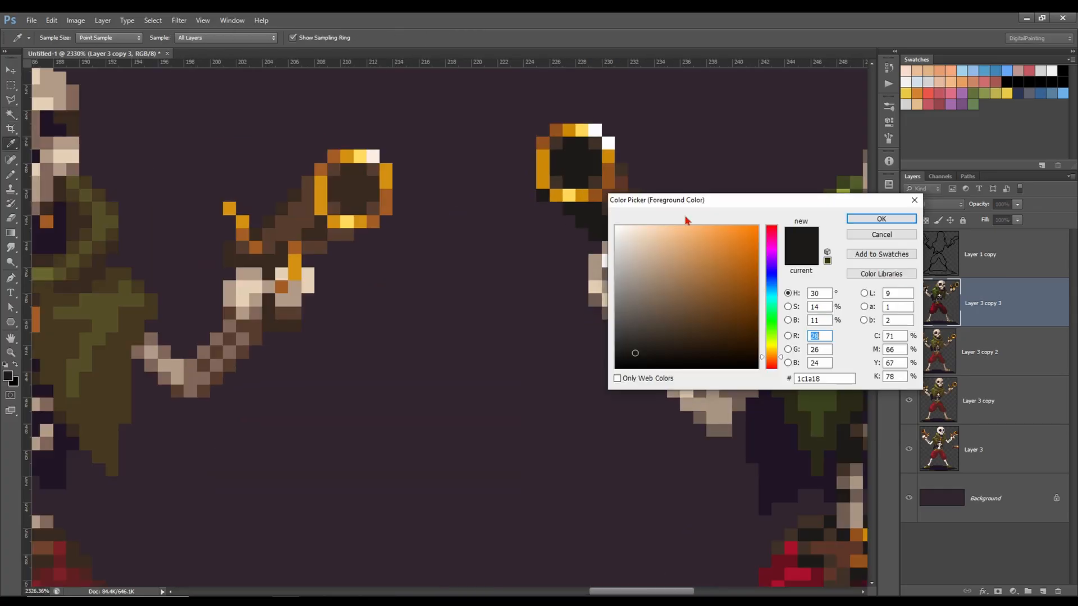
# Step: Compare the darkest pistol colours of the corrected and uncorrected skeletons in the Color Picker
pyautogui.moveTo(673, 209); pyautogui.dragTo(488, 283)
pyautogui.click(326, 223)
pyautogui.click(589, 207)
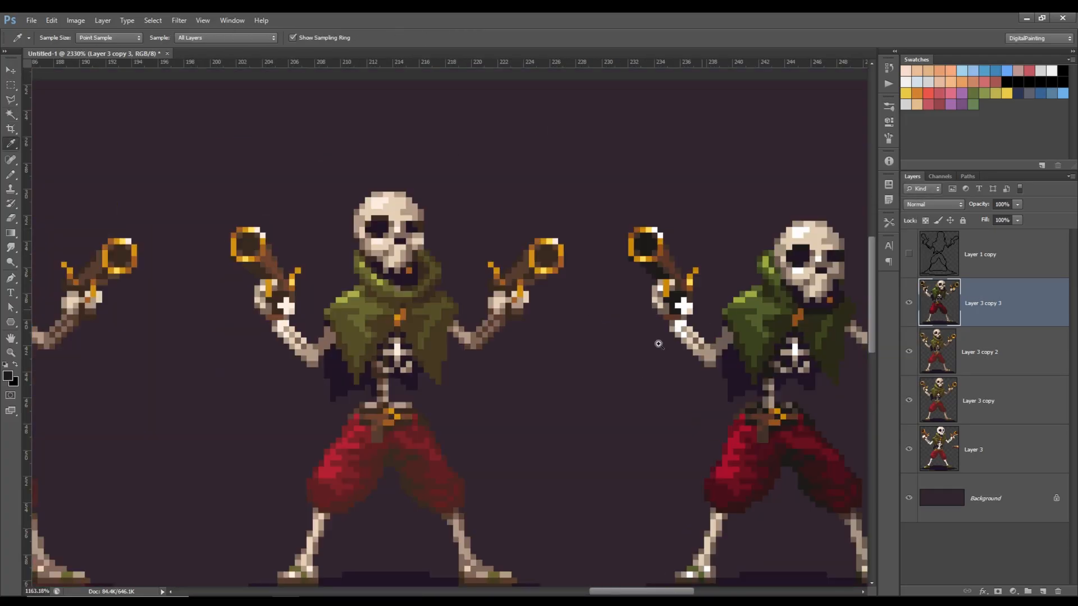
pyautogui.scroll(-10, 674, 399)
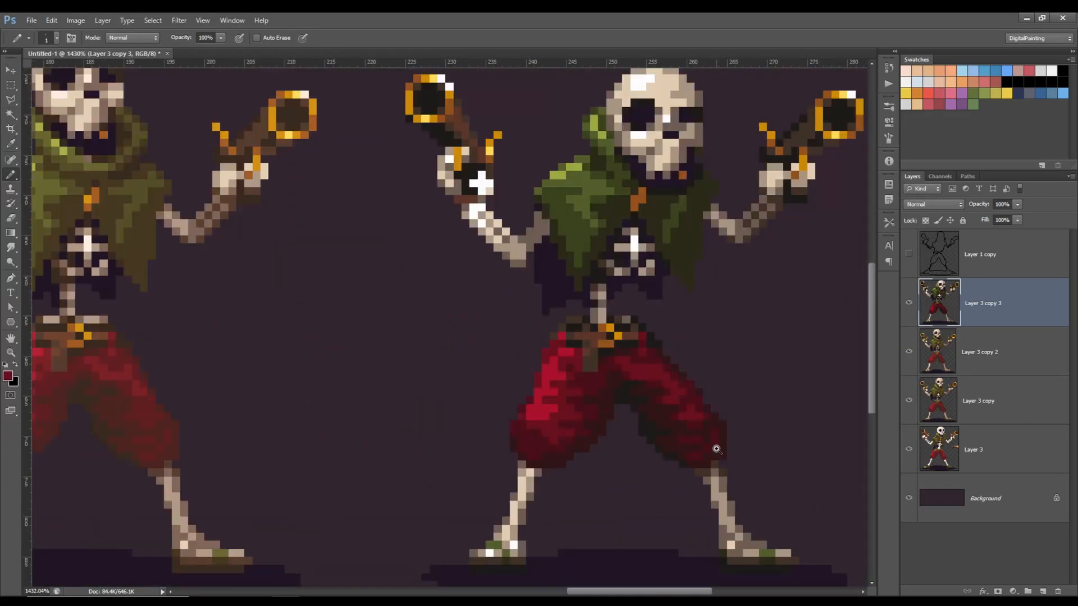
pyautogui.press('v')
pyautogui.click(179, 20)
pyautogui.click(320, 230)
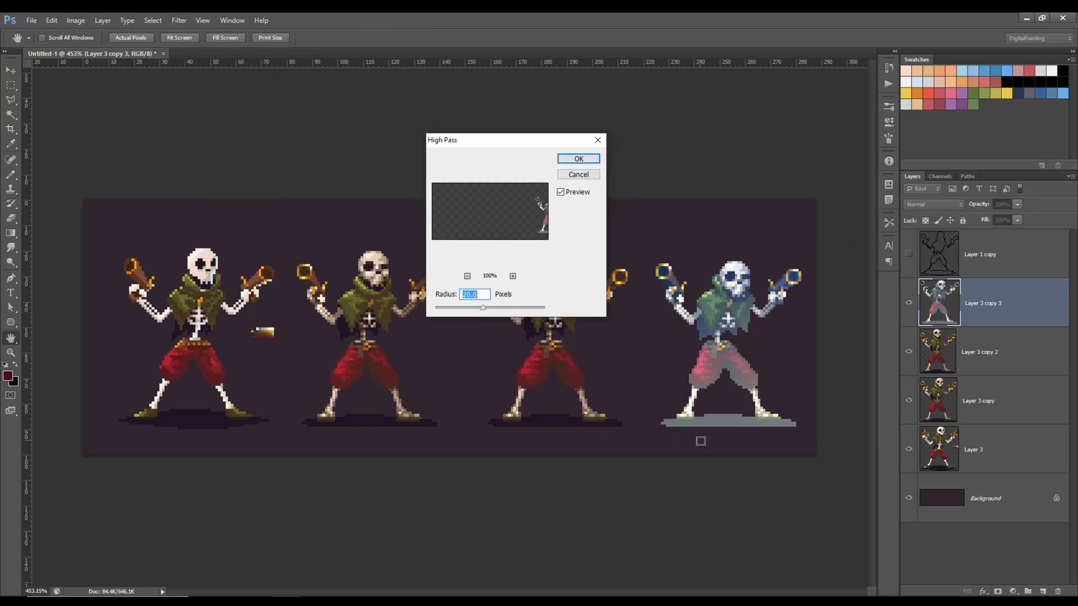
pyautogui.press('Escape')
# Step: Recolour the near-black shadows in the rightmost skeleton's pistols, belt and trousers to dark purple
pyautogui.scroll(5, 722, 489)
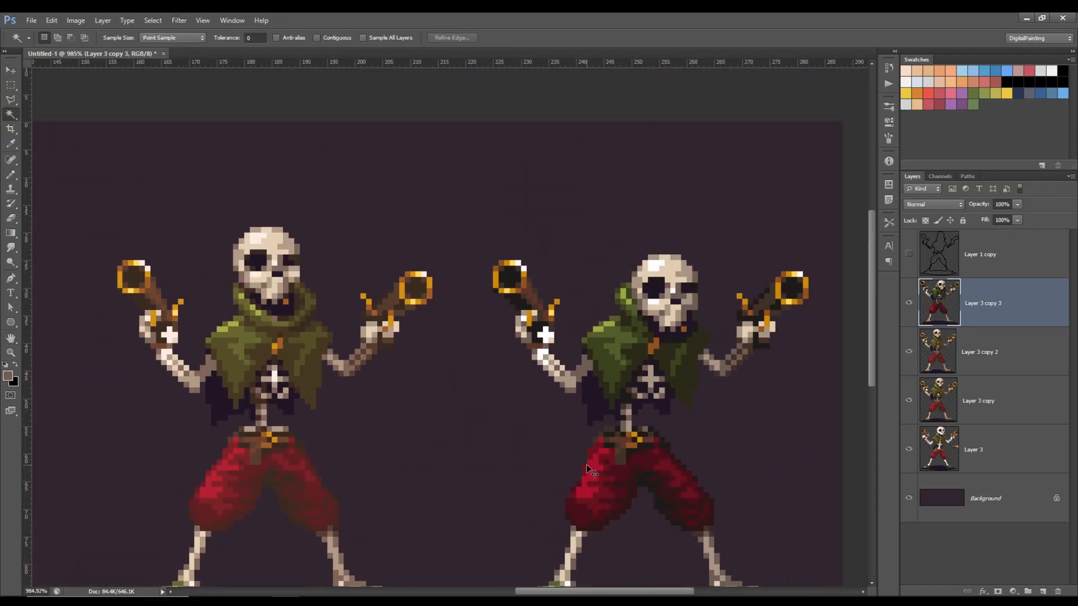
pyautogui.press('b')
pyautogui.scroll(5, 734, 428)
pyautogui.scroll(-6, 692, 434)
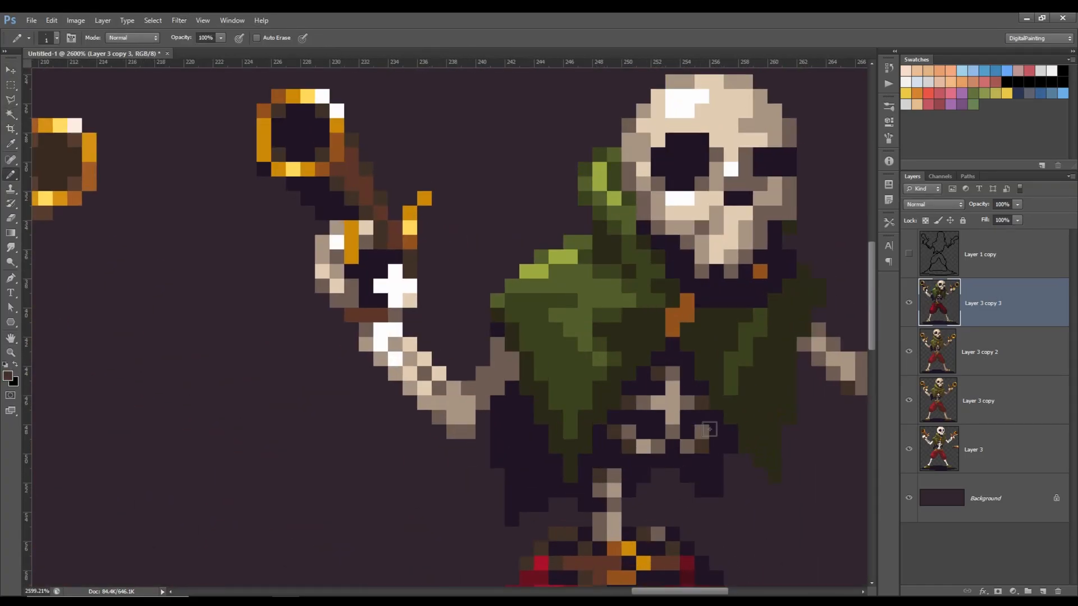
pyautogui.scroll(4, 665, 288)
pyautogui.press('w')
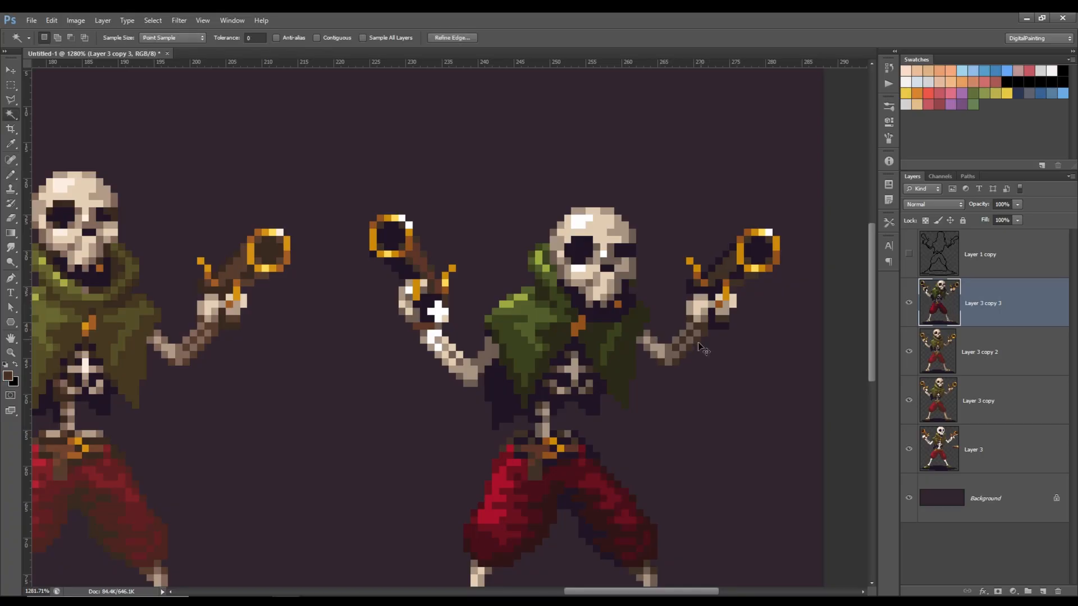
pyautogui.scroll(4, 530, 483)
pyautogui.scroll(-8, 635, 435)
# Step: Hide Layer 3 copy 2 and Layer 3 copy, and delete the small leftover swatch beside the original skeleton on Layer 3
pyautogui.press('v')
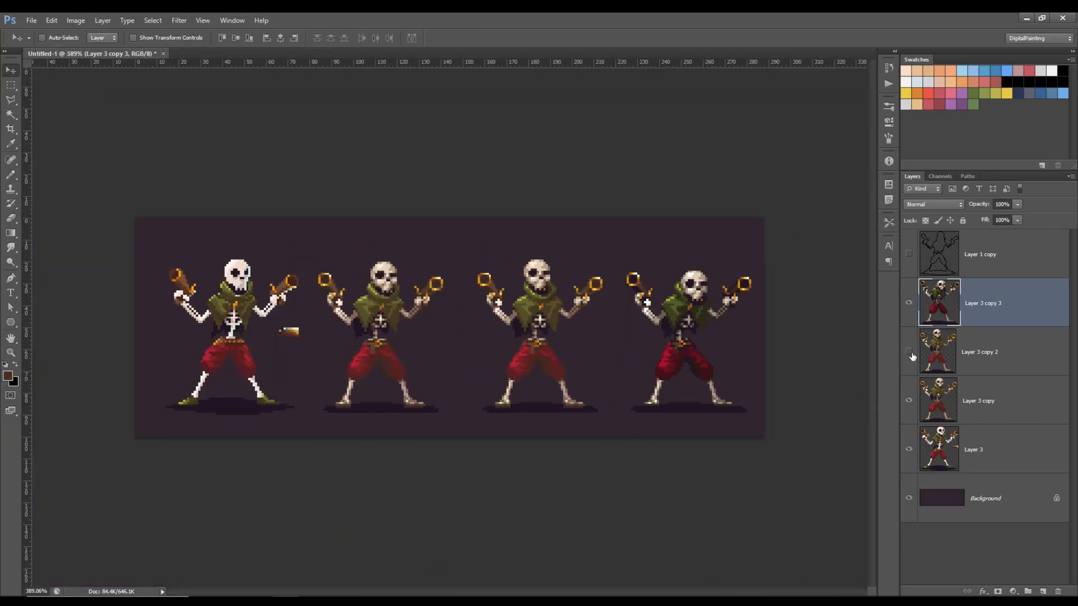
pyautogui.moveTo(909, 351); pyautogui.dragTo(909, 400)
pyautogui.click(974, 449)
pyautogui.press('m')
pyautogui.moveTo(563, 322); pyautogui.dragTo(606, 346)
pyautogui.press('Delete')
# Step: Select the original and final skeleton layers together and show the two sprites side by side in full-screen mode
pyautogui.click(982, 303)
pyautogui.keyDown('ctrl'); pyautogui.click(974, 449); pyautogui.keyUp('ctrl')
pyautogui.press('f')
pyautogui.press('f')
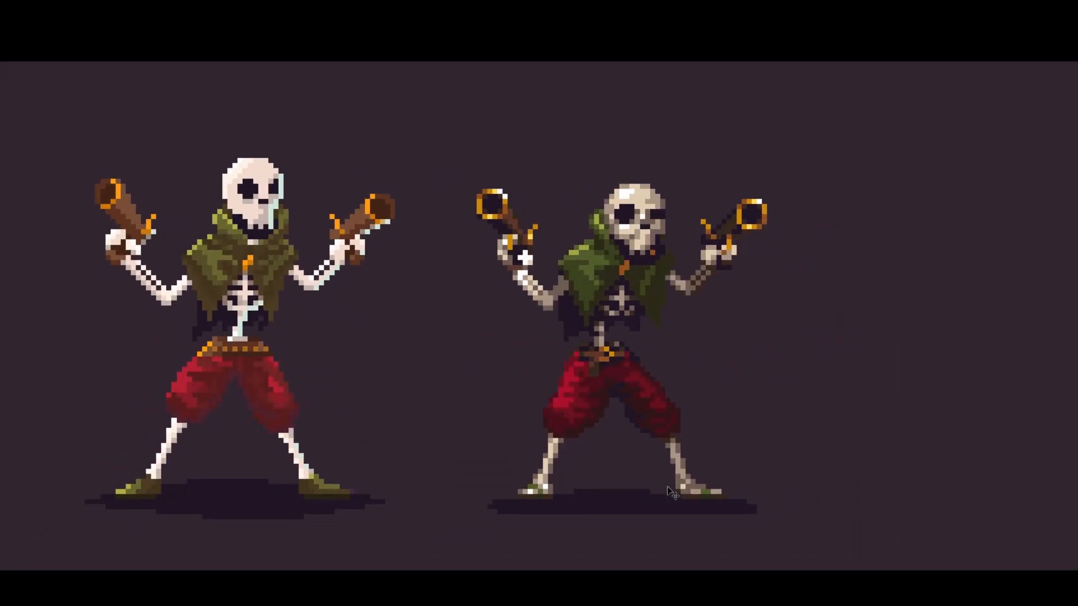
# Step: Brighten the final skeleton's orange cloak clasp and soften the white highlights on its raised hand and forearm
pyautogui.press('i')
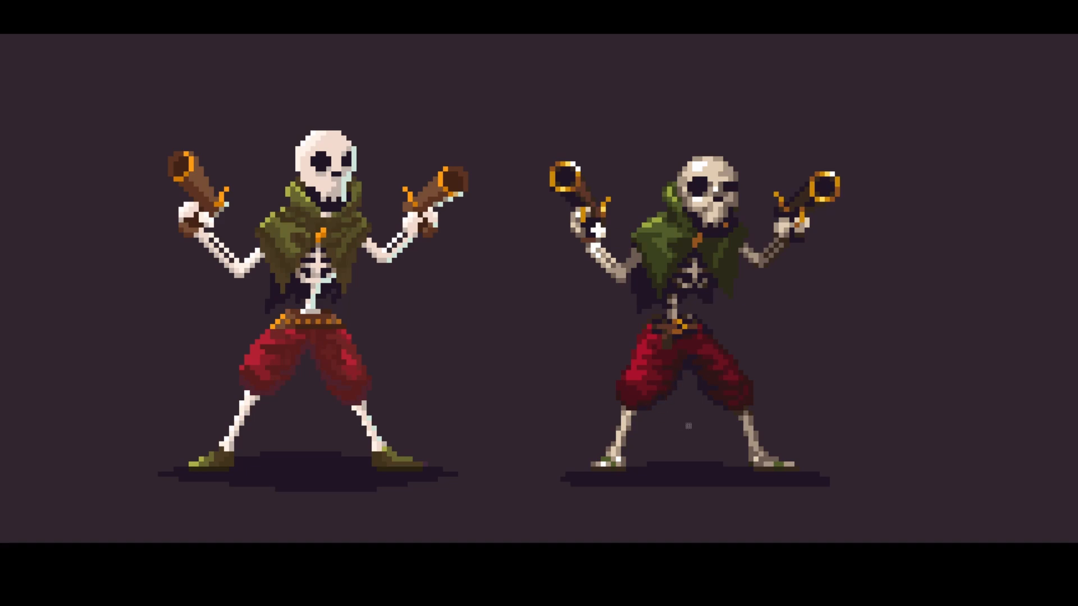
pyautogui.click(678, 330)
pyautogui.scroll(-1, 725, 247)
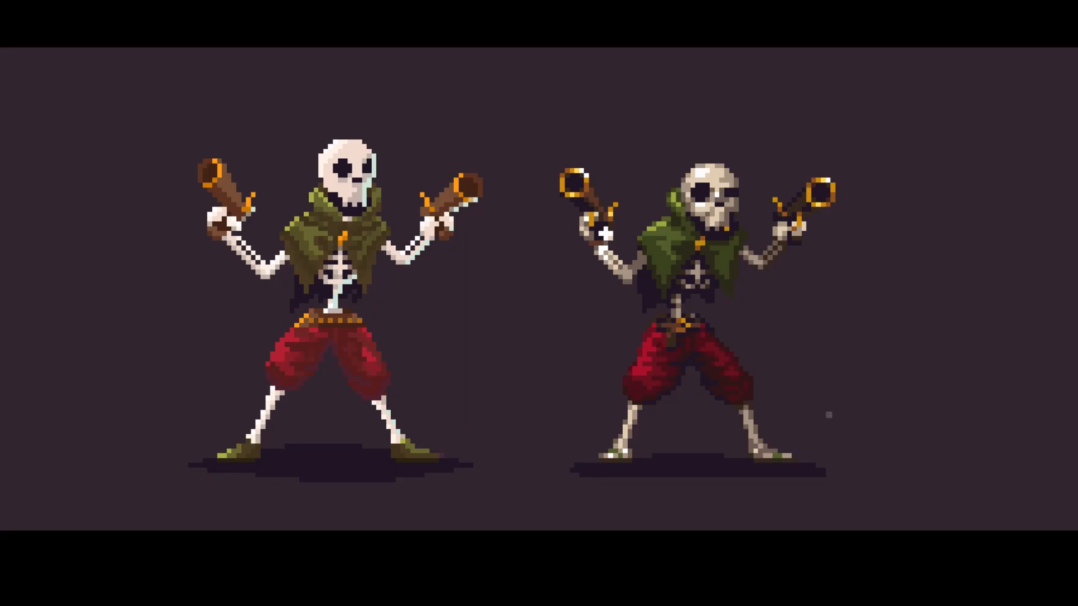
pyautogui.click(612, 245)
pyautogui.scroll(1, 481, 270)
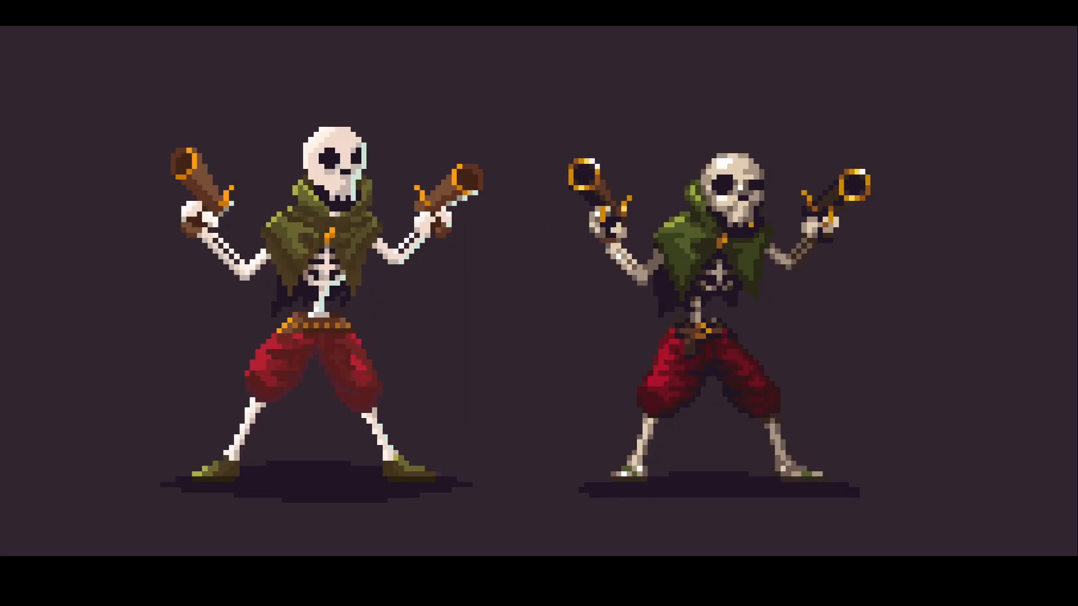